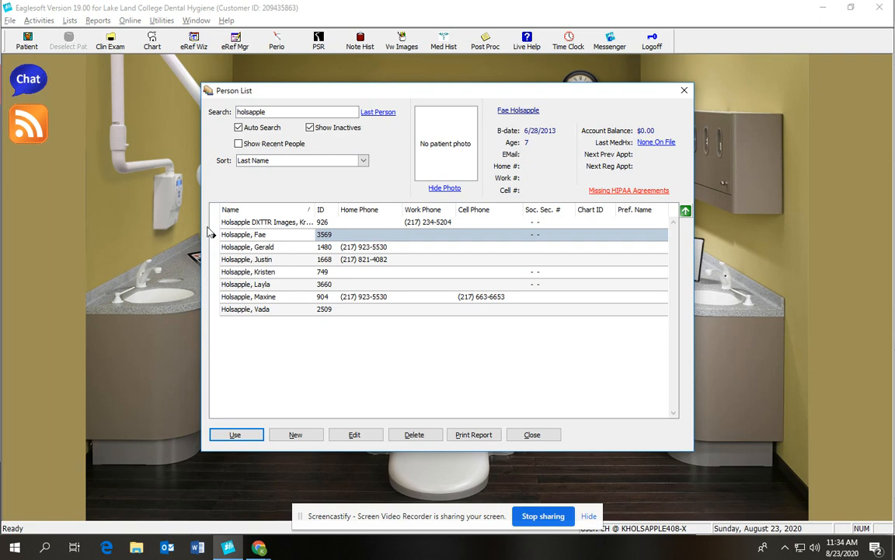
- Use the fifth patient in the person list, open that patient's dental chart and dismiss the allergy alerts
{"action": "left_click", "coordinate": [237, 272]}
{"action": "left_click", "coordinate": [236, 434]}
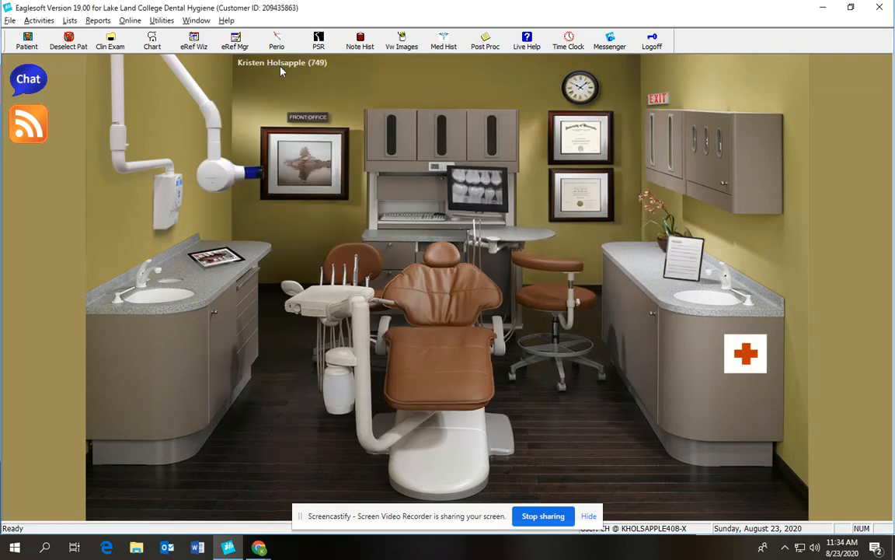
{"action": "left_click", "coordinate": [152, 44]}
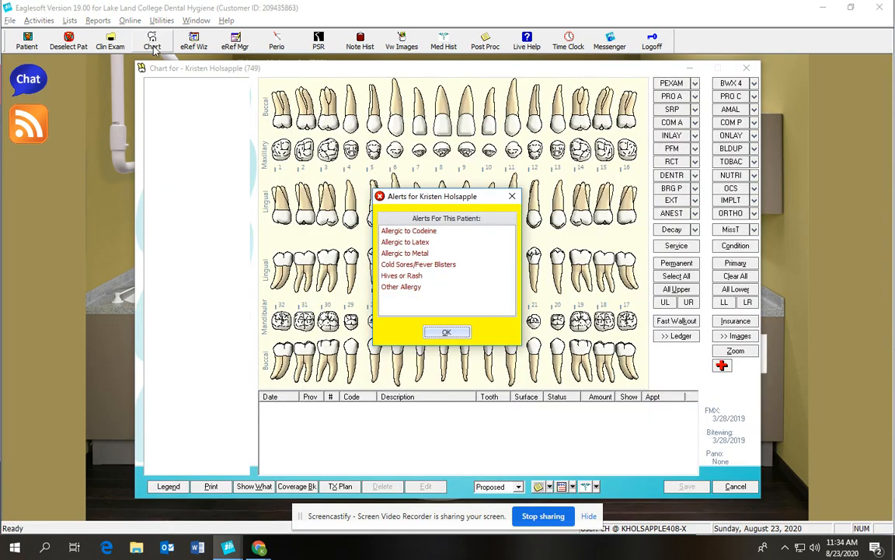
{"action": "left_click", "coordinate": [512, 196]}
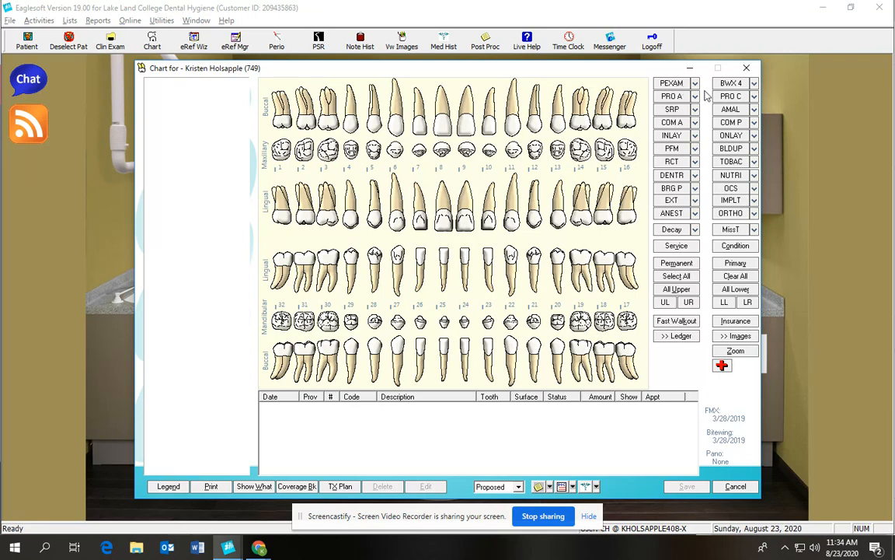
- Examine the oral evaluation codes and the status and response options for a periodic oral evaluation (D0120), leaving the service unrecorded
{"action": "left_click", "coordinate": [696, 83]}
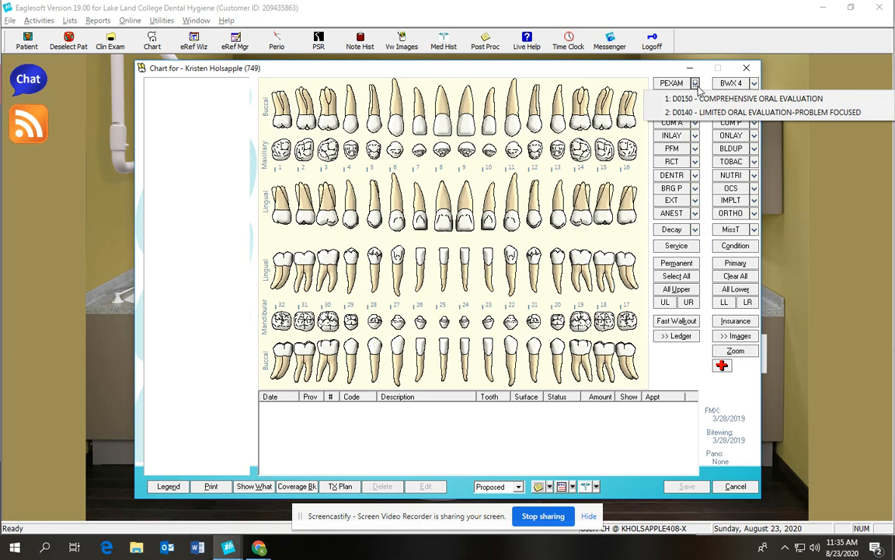
{"action": "left_click", "coordinate": [676, 84]}
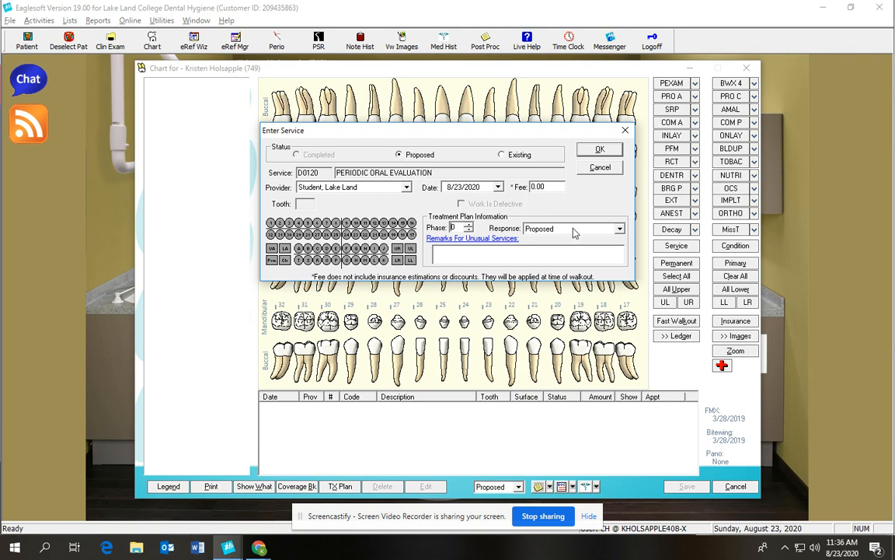
{"action": "left_click", "coordinate": [619, 230]}
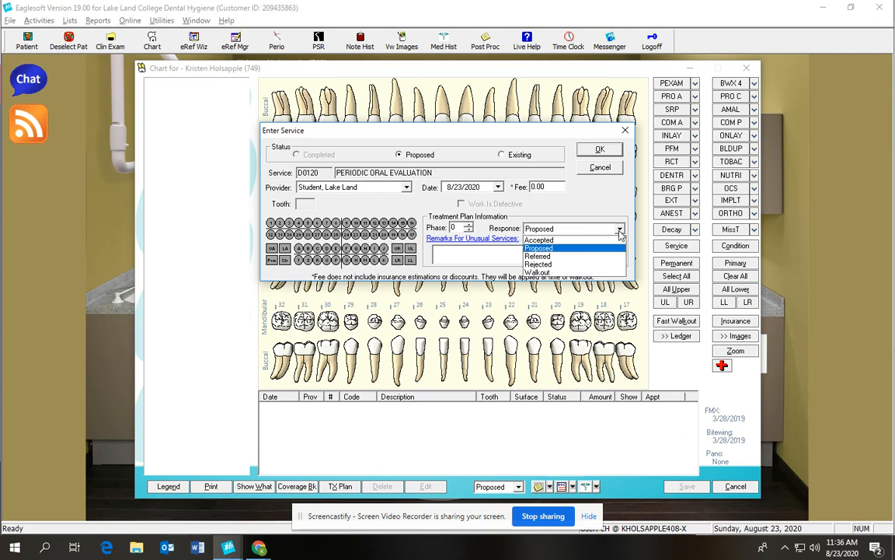
{"action": "left_click", "coordinate": [503, 156]}
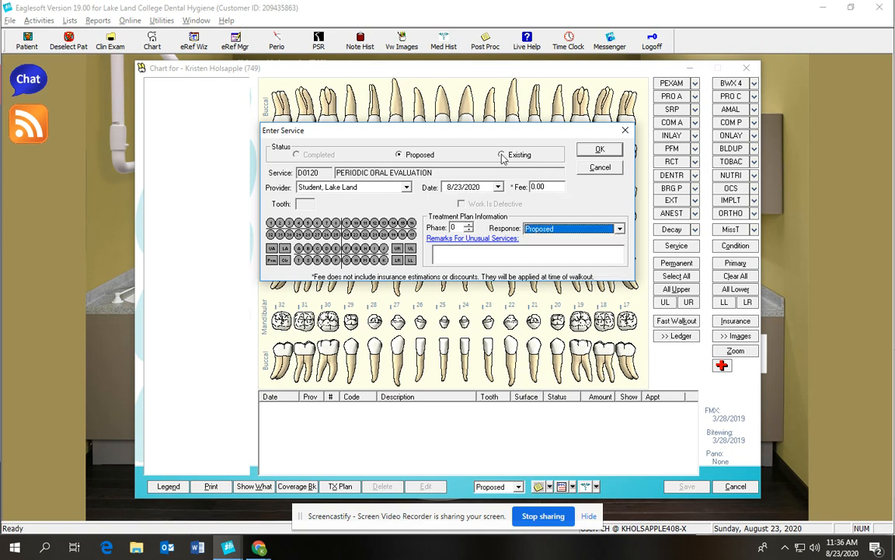
{"action": "left_click", "coordinate": [503, 156]}
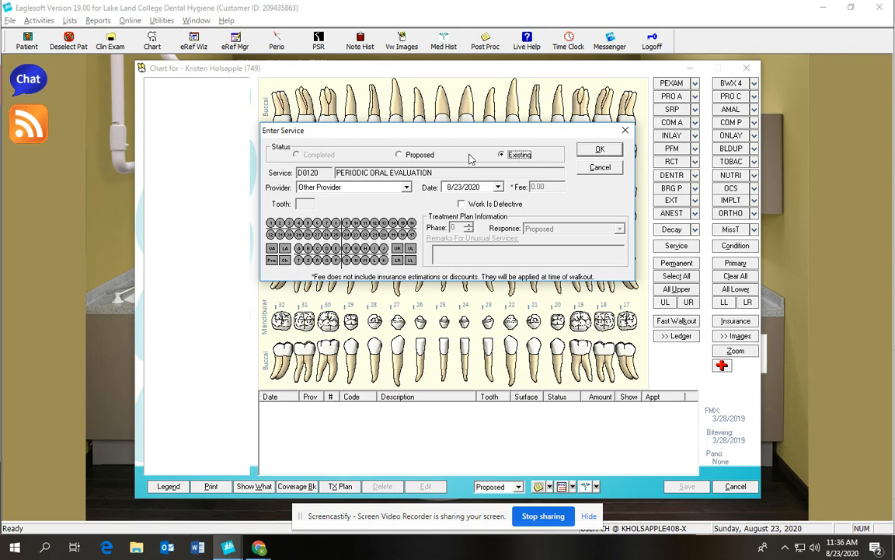
{"action": "left_click", "coordinate": [400, 155]}
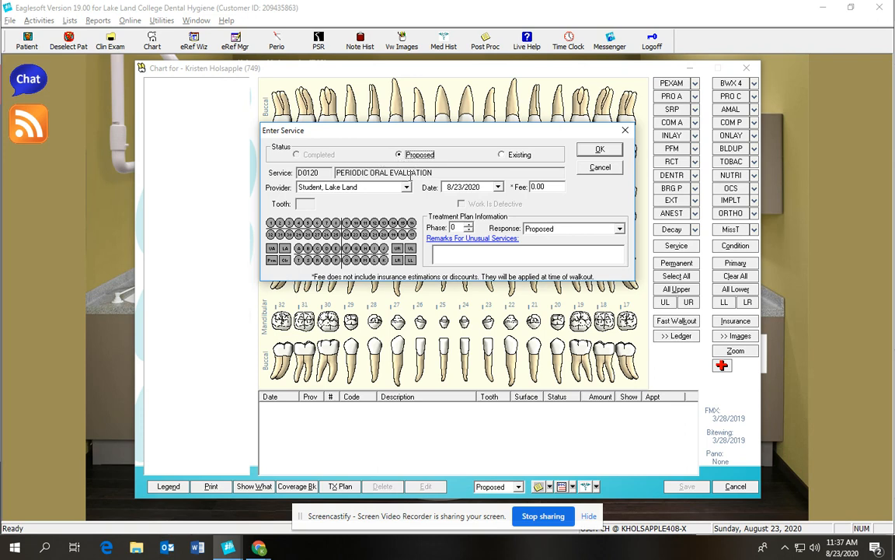
{"action": "left_click", "coordinate": [557, 230]}
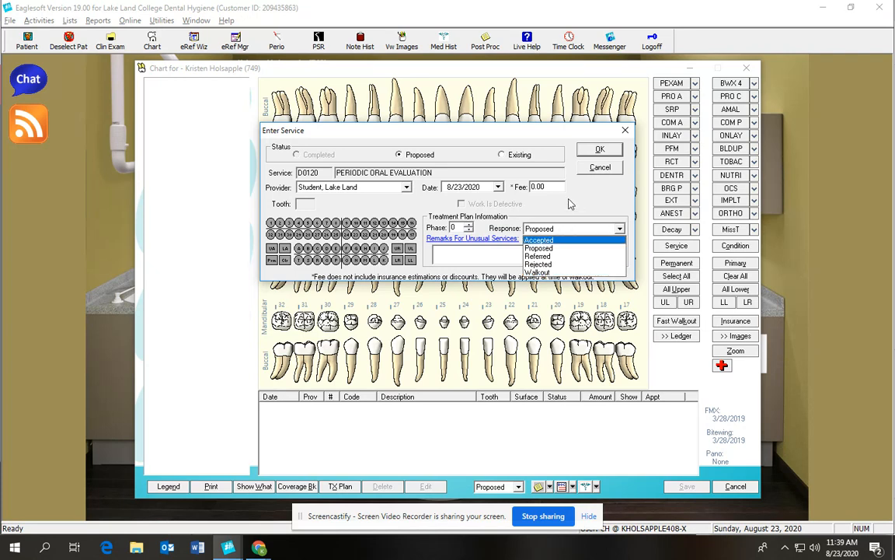
{"action": "left_click", "coordinate": [600, 171]}
{"action": "left_click", "coordinate": [600, 169]}
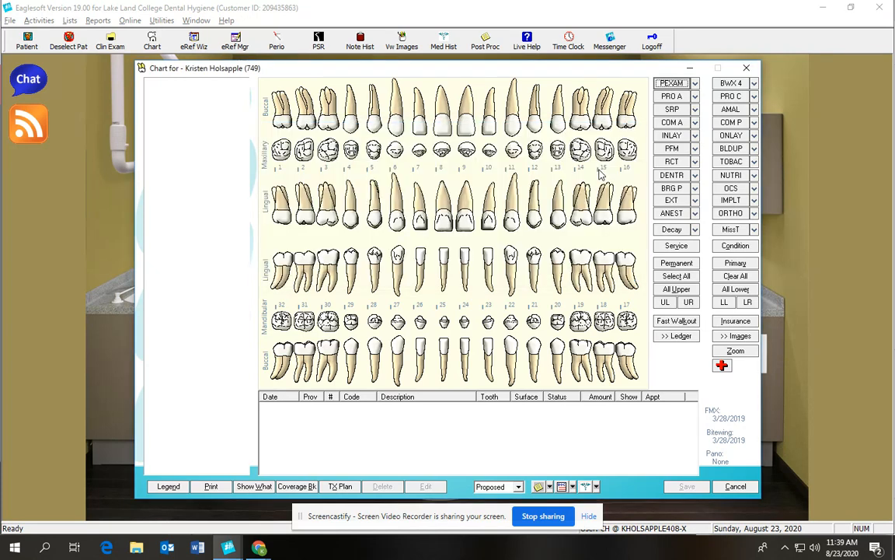
- Chart a periodic oral evaluation (D0120) as Proposed and change its response to Accepted
{"action": "left_click", "coordinate": [673, 86]}
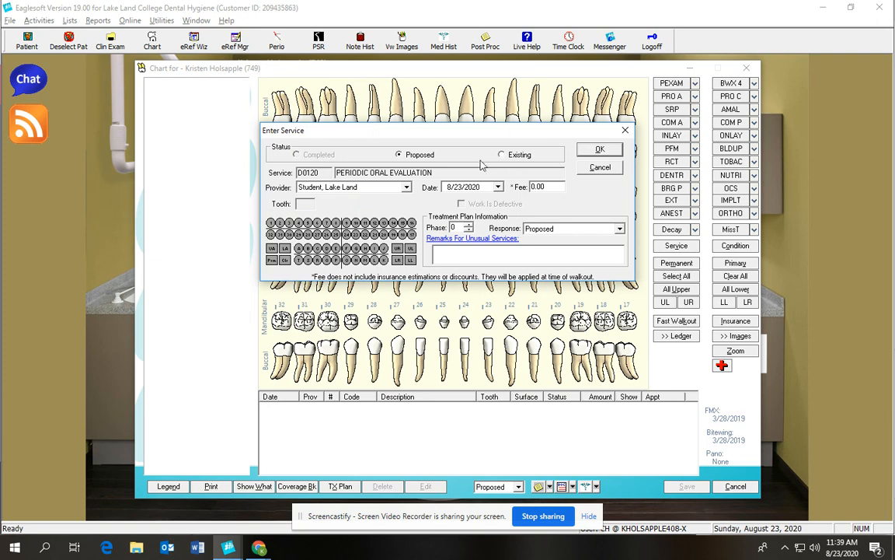
{"action": "left_click", "coordinate": [595, 151]}
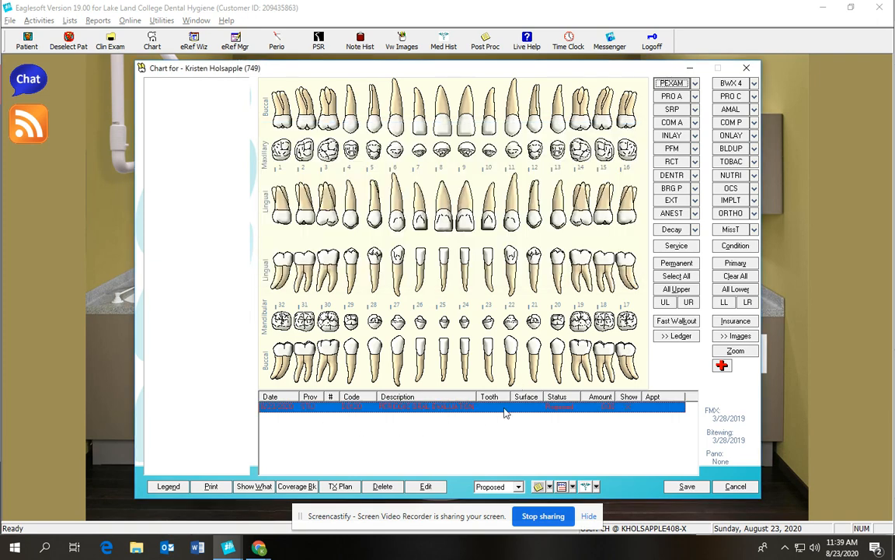
{"action": "right_click", "coordinate": [547, 412]}
{"action": "left_click", "coordinate": [573, 416]}
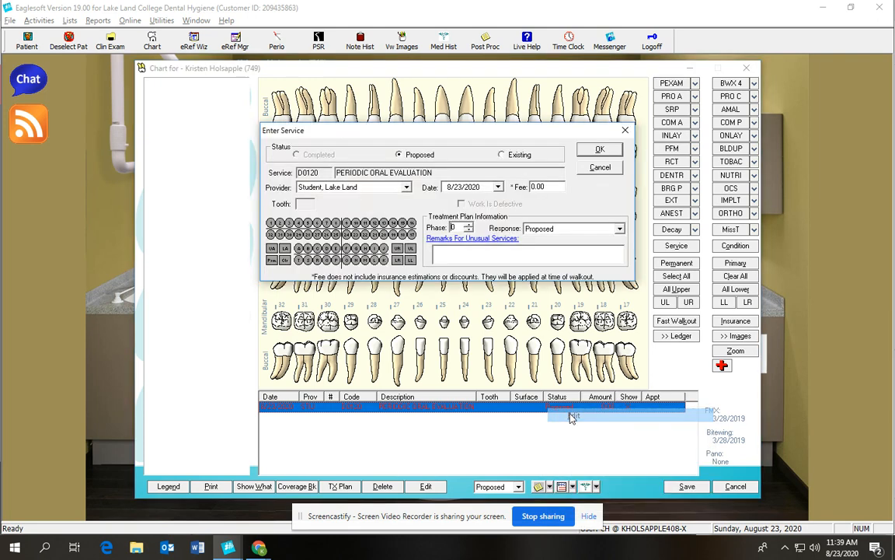
{"action": "left_click", "coordinate": [561, 230]}
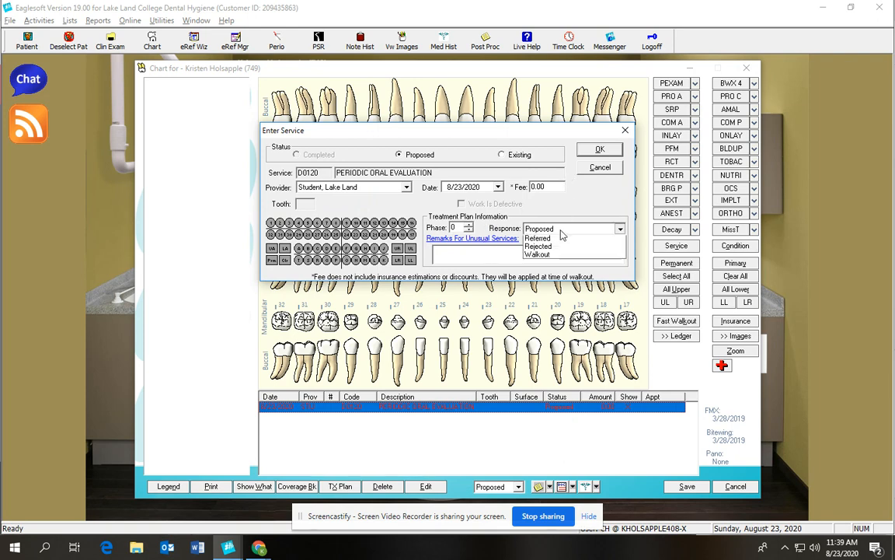
{"action": "left_click", "coordinate": [558, 240]}
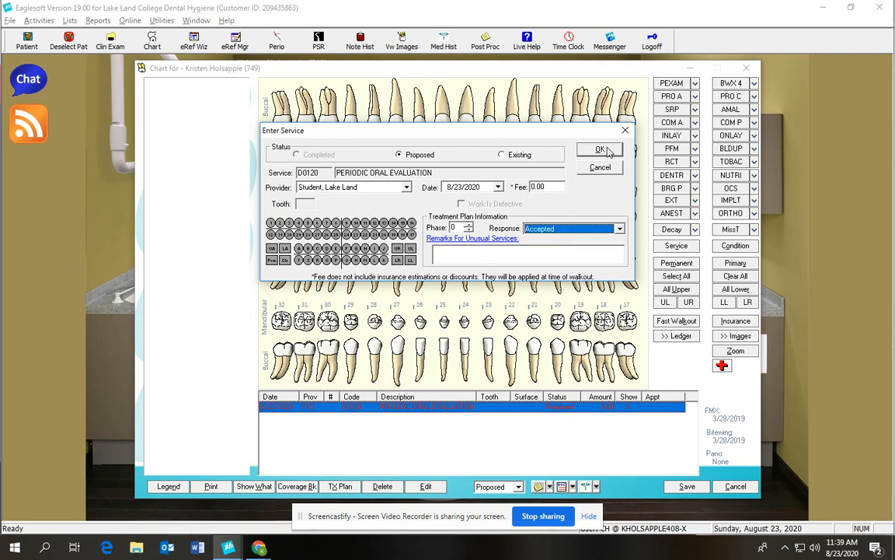
{"action": "left_click", "coordinate": [599, 149]}
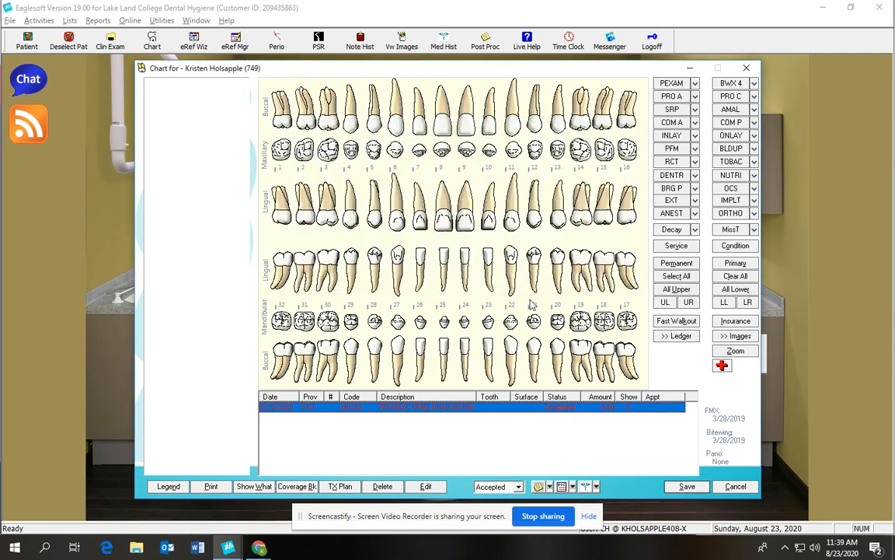
- Post the periodic oral evaluation entry to walkout and delete it from the chart
{"action": "right_click", "coordinate": [558, 410]}
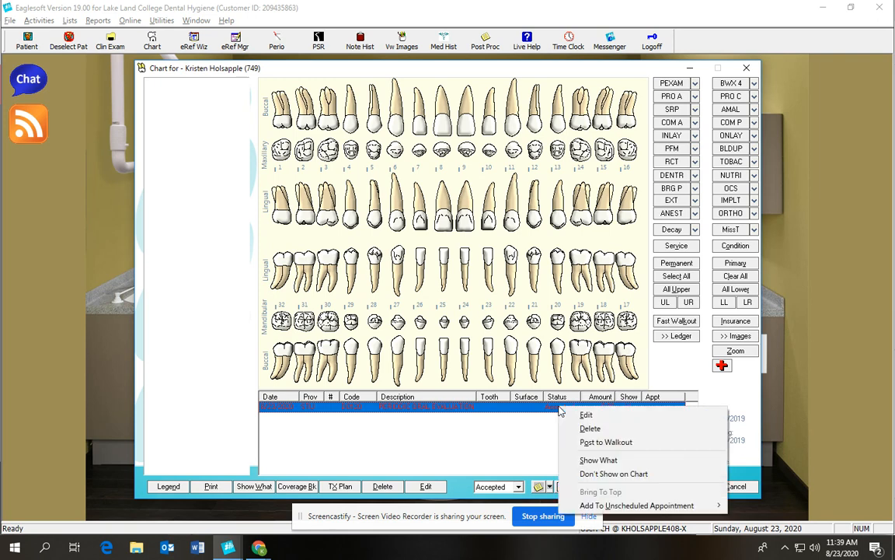
{"action": "left_click", "coordinate": [580, 443]}
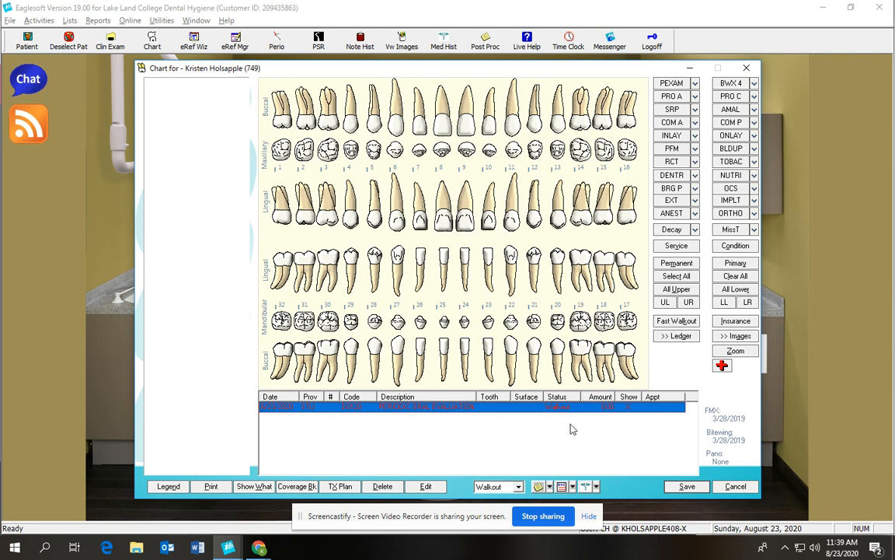
{"action": "left_click", "coordinate": [394, 487]}
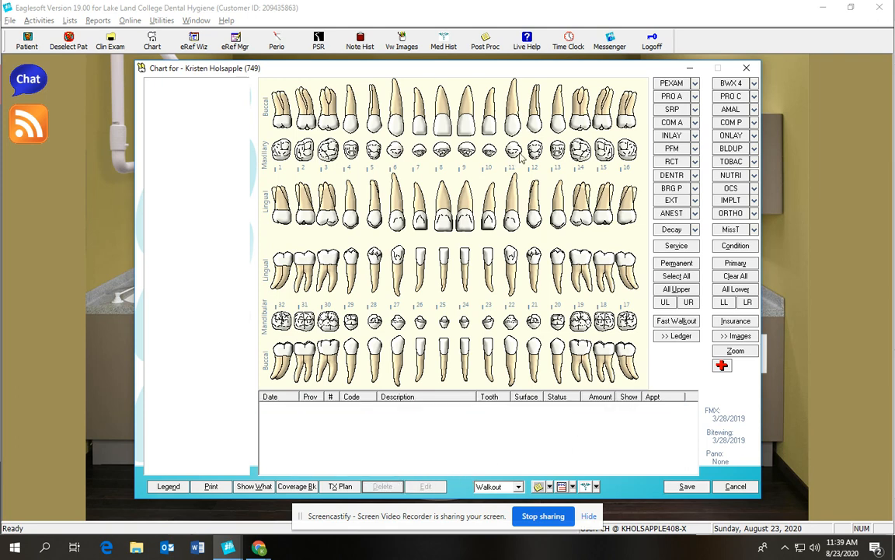
{"action": "left_click", "coordinate": [695, 83]}
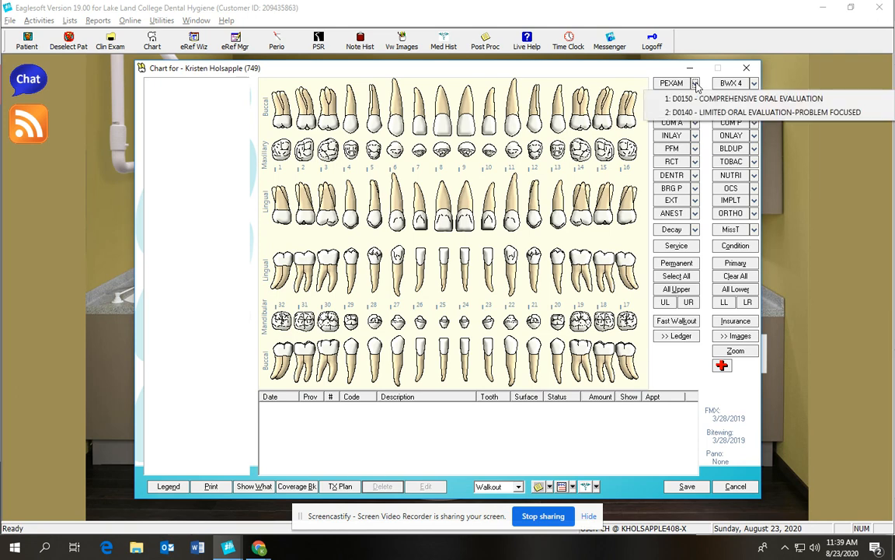
{"action": "left_click", "coordinate": [707, 96]}
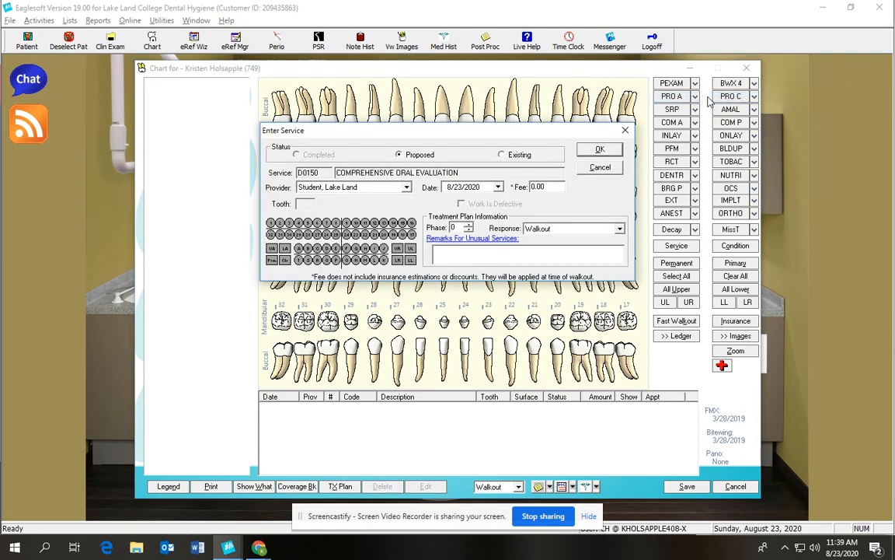
{"action": "left_click", "coordinate": [556, 230]}
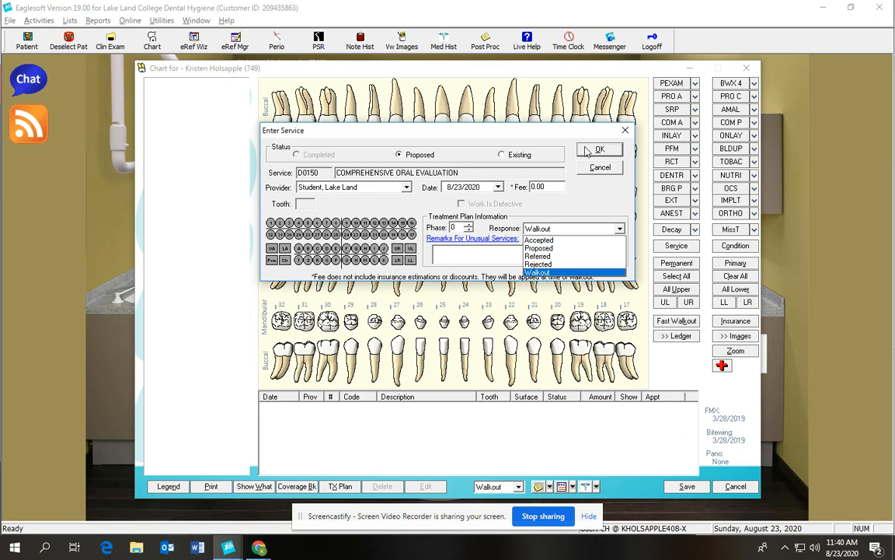
{"action": "left_click", "coordinate": [596, 169]}
{"action": "left_click", "coordinate": [595, 170]}
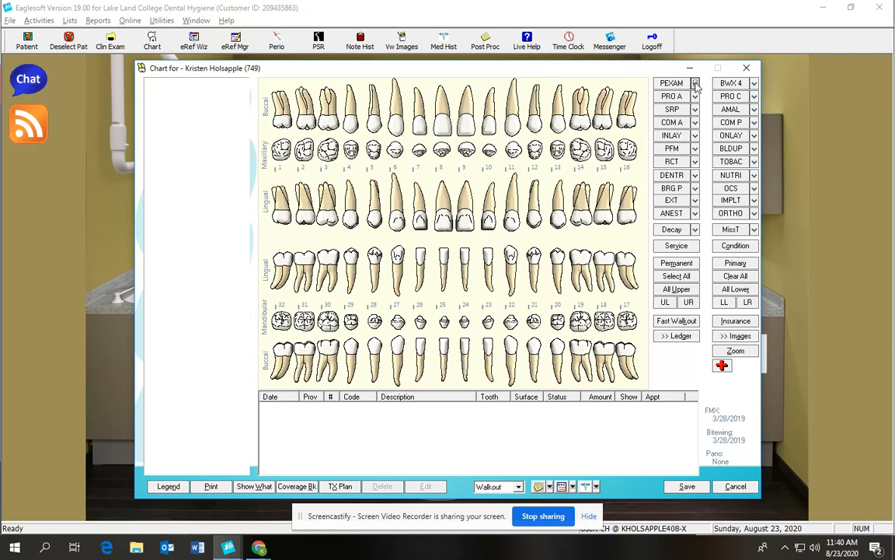
{"action": "left_click", "coordinate": [755, 83]}
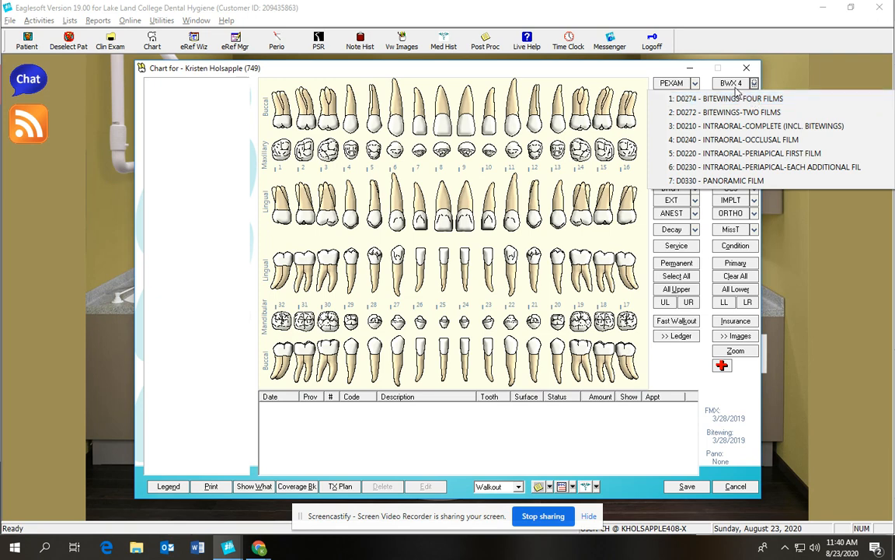
{"action": "left_click", "coordinate": [728, 87]}
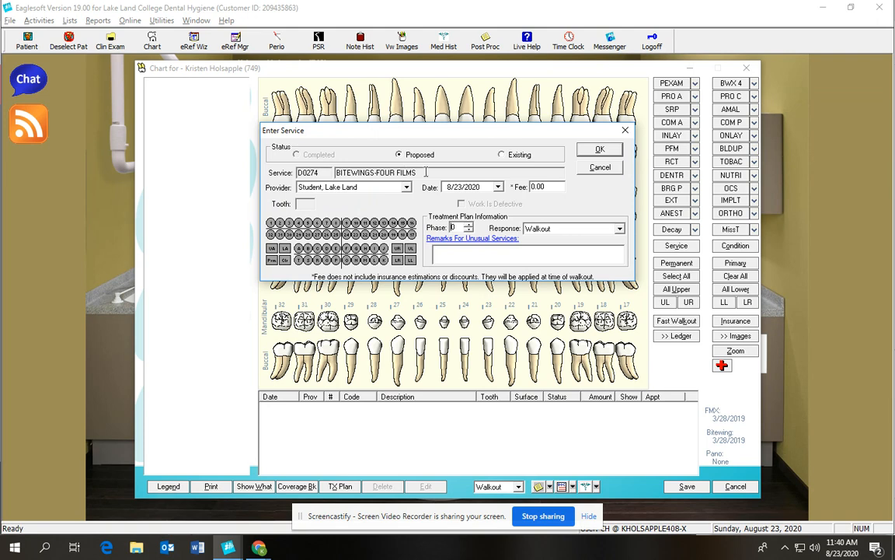
{"action": "left_click", "coordinate": [600, 168]}
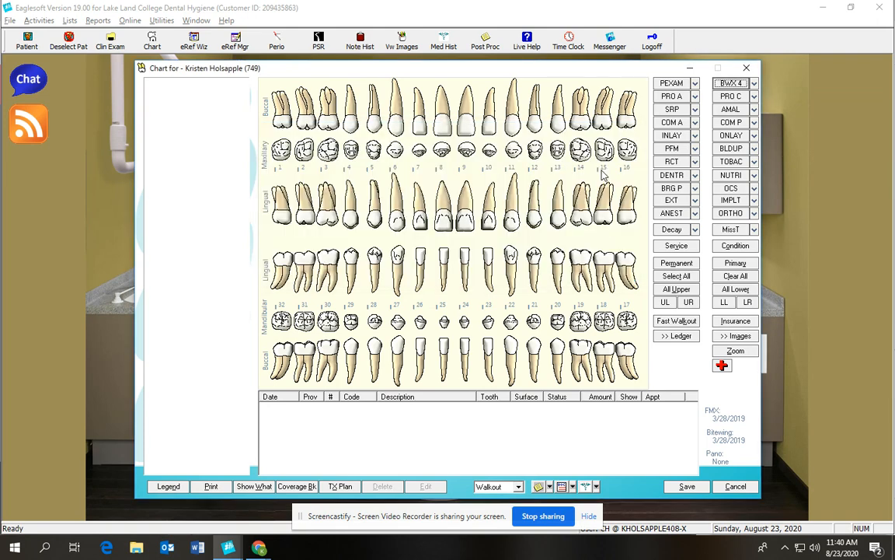
- Chart the Bitewings-Four Films service (D0274) with the Proposed response and delete the entry
{"action": "left_click", "coordinate": [728, 84]}
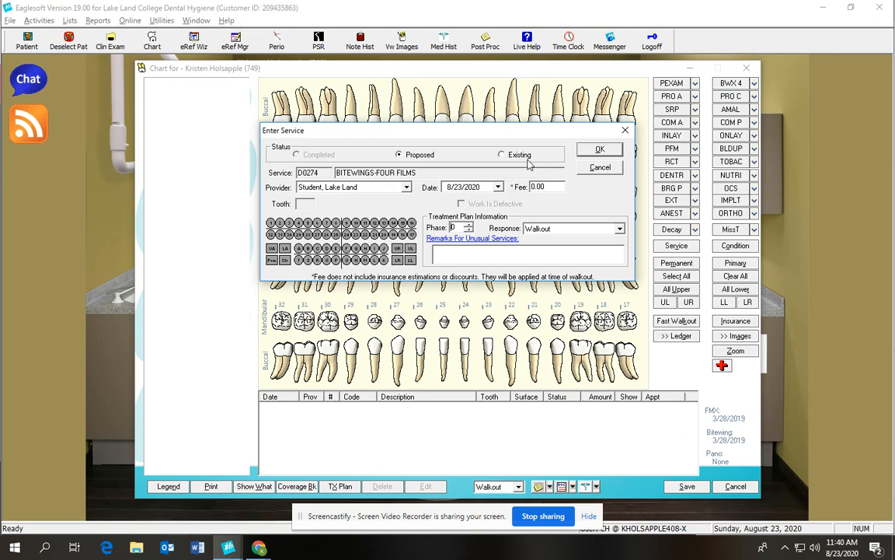
{"action": "left_click", "coordinate": [549, 228]}
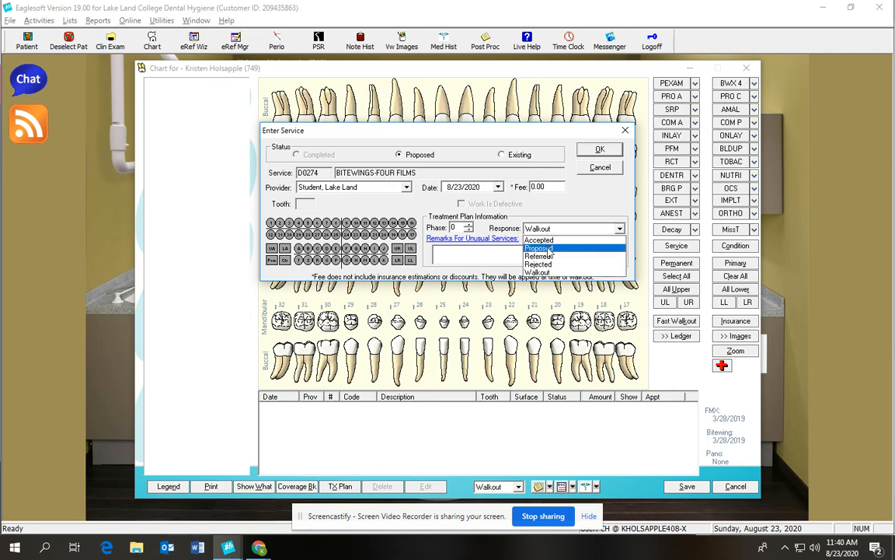
{"action": "left_click", "coordinate": [548, 247]}
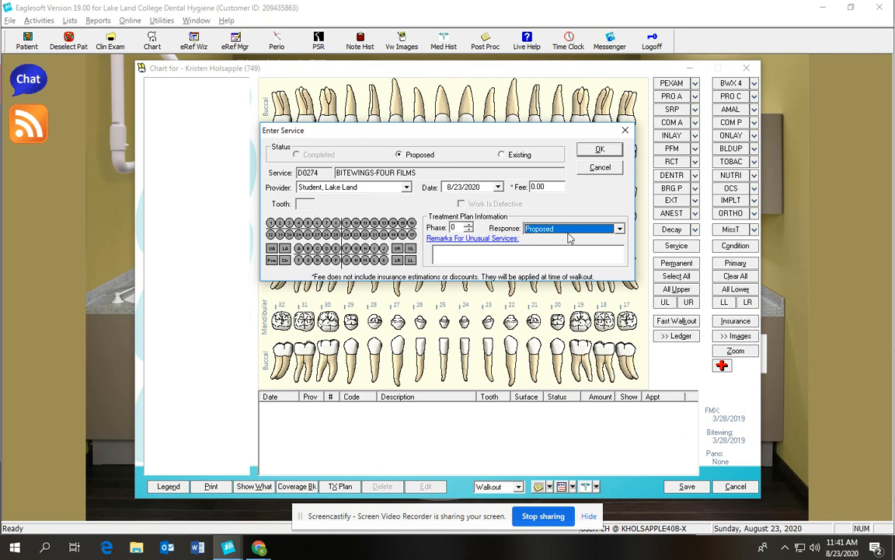
{"action": "left_click", "coordinate": [602, 150]}
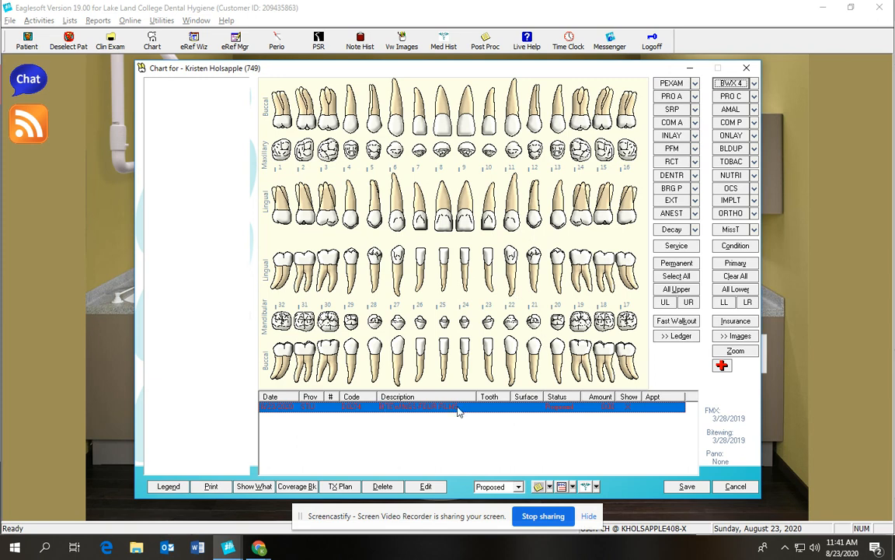
{"action": "left_click", "coordinate": [382, 486]}
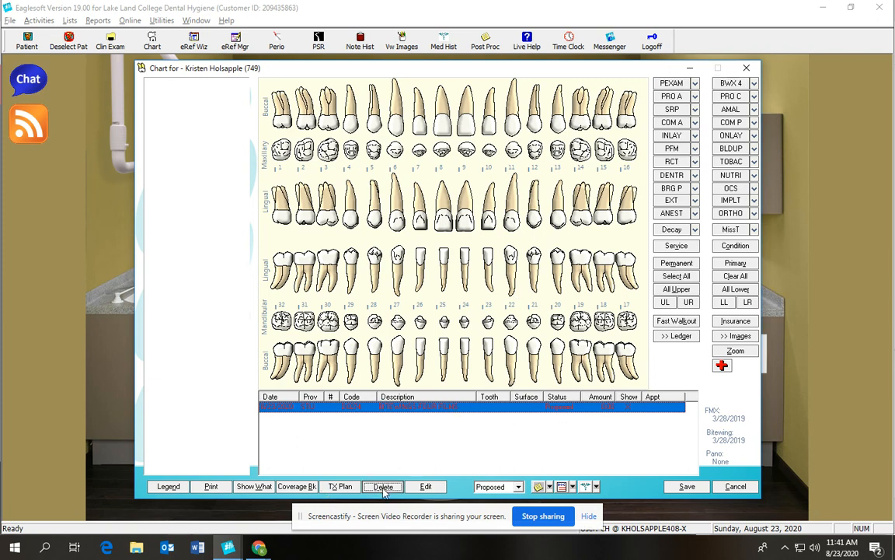
- Chart the Bitewings-Four Films service (D0274) with its response set to Walkout
{"action": "left_click", "coordinate": [736, 83]}
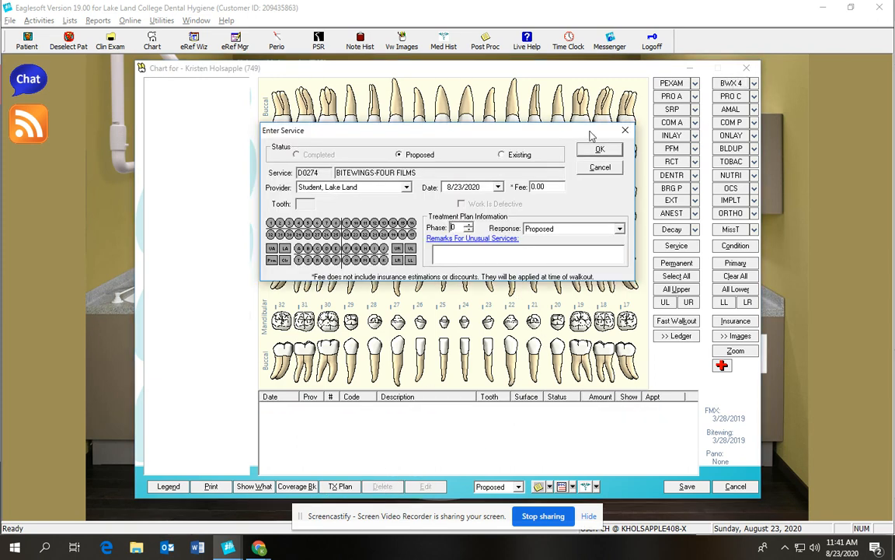
{"action": "left_click", "coordinate": [565, 231]}
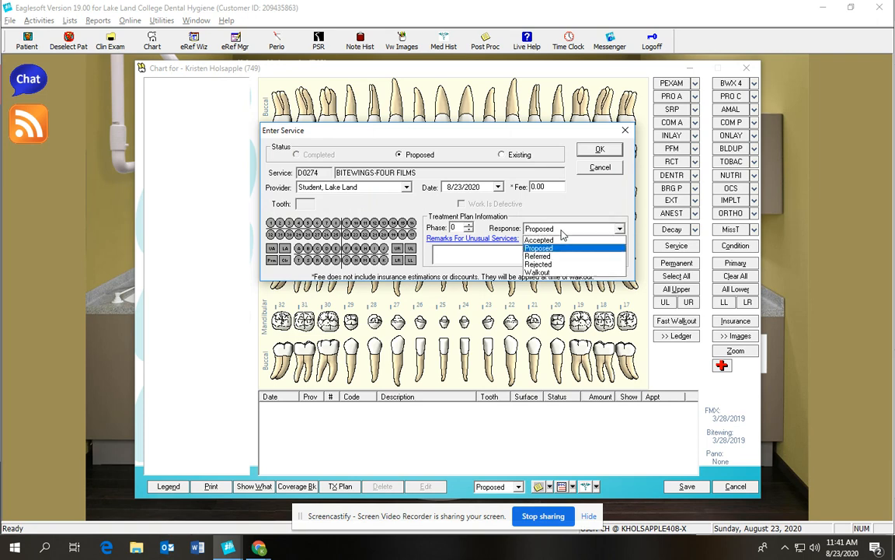
{"action": "left_click", "coordinate": [550, 270]}
{"action": "left_click", "coordinate": [598, 149]}
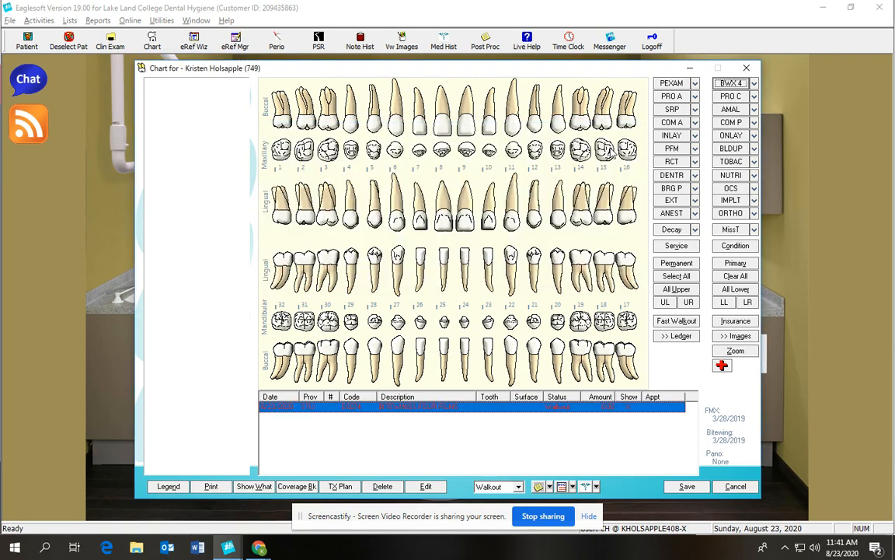
- Replace the Walkout bitewings entry with a Bitewings-Four Films (D0274) entry whose response is Rejected, and delete that entry
{"action": "left_click", "coordinate": [392, 486]}
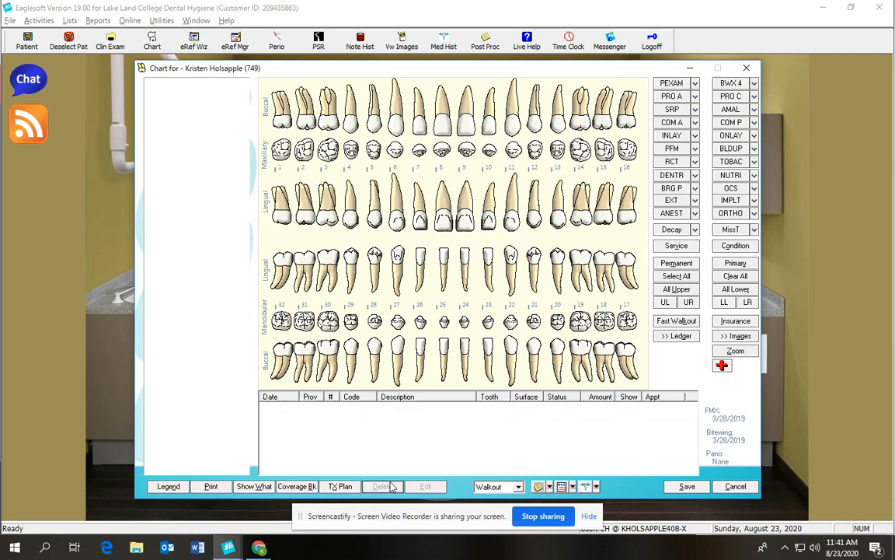
{"action": "left_click", "coordinate": [732, 84]}
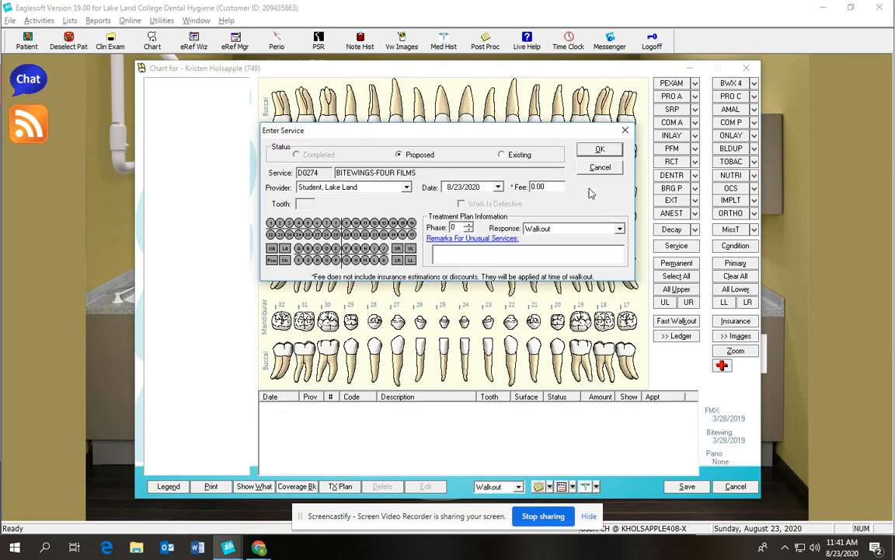
{"action": "left_click", "coordinate": [572, 231]}
{"action": "left_click", "coordinate": [544, 262]}
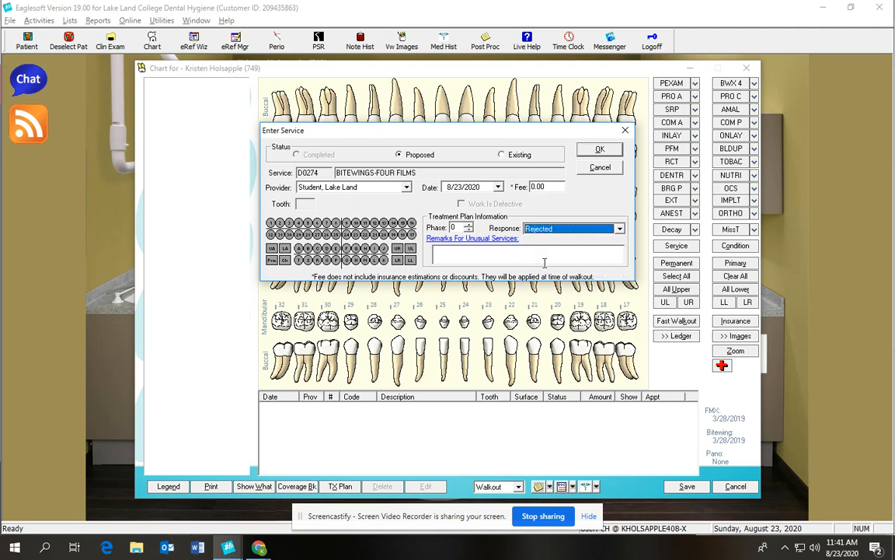
{"action": "left_click", "coordinate": [600, 151]}
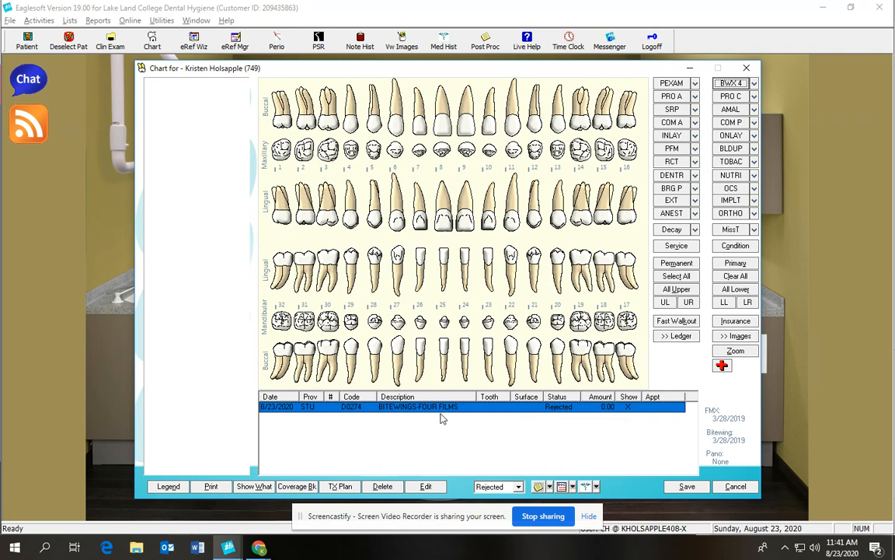
{"action": "left_click", "coordinate": [385, 487]}
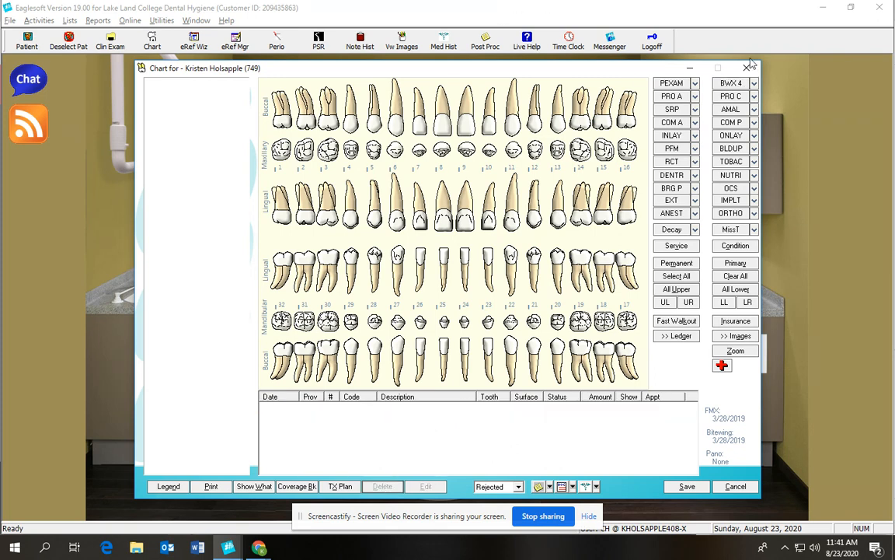
- Chart an Intraoral-Periapical First Film (D0220) on tooth 2 with the response set to Proposed
{"action": "left_click", "coordinate": [754, 84]}
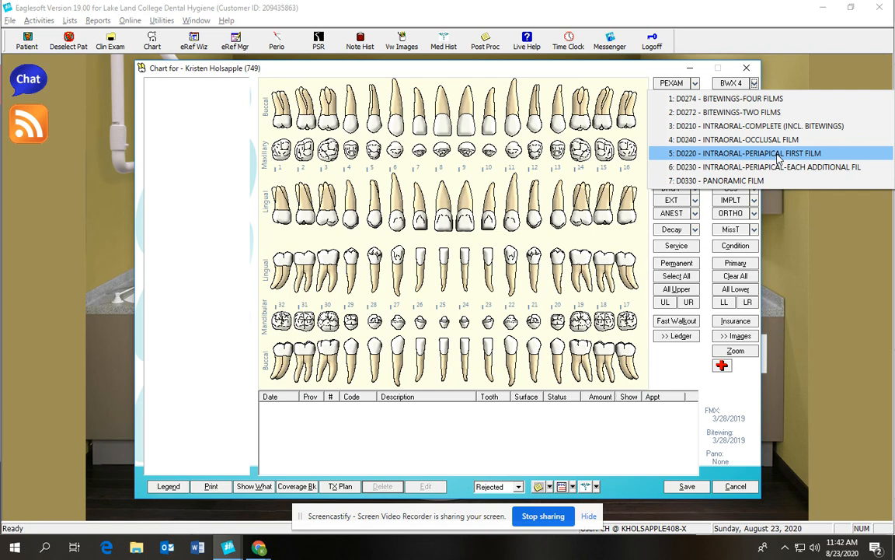
{"action": "left_click", "coordinate": [777, 153]}
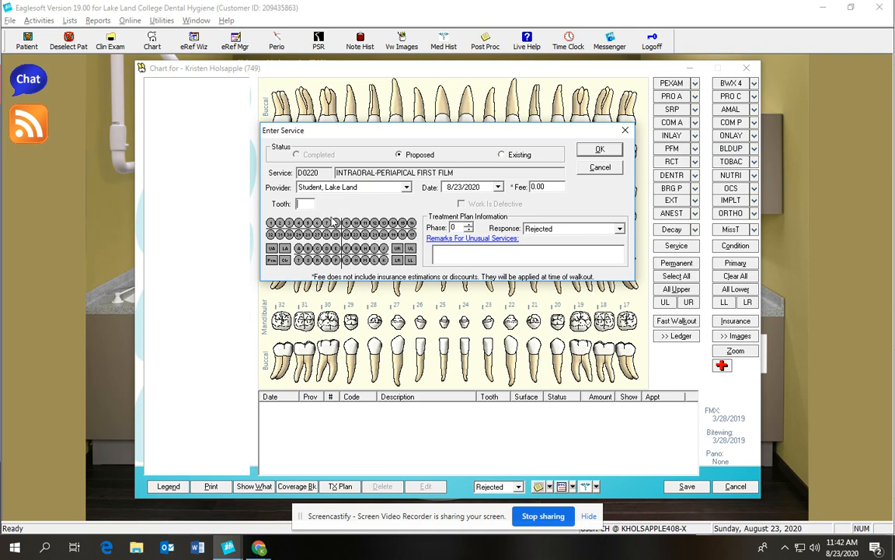
{"action": "left_click", "coordinate": [298, 204]}
{"action": "type", "text": "2"}
{"action": "left_click", "coordinate": [571, 228]}
{"action": "left_click", "coordinate": [544, 243]}
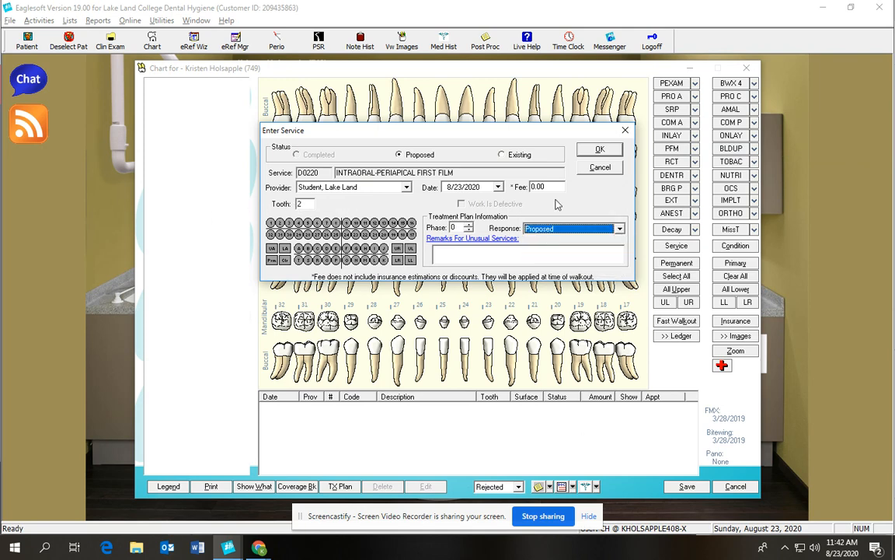
{"action": "left_click", "coordinate": [600, 150]}
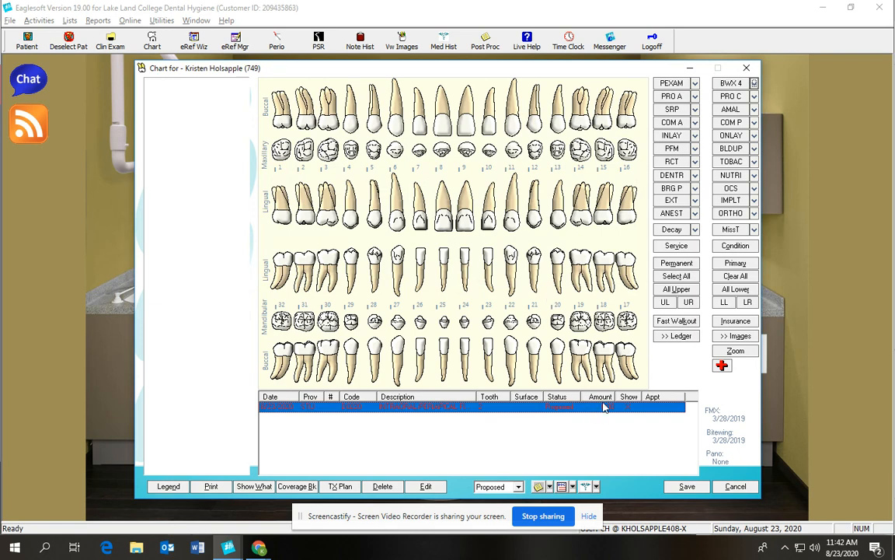
- Chart a Proposed additional periapical film (D0230) on tooth 15 and delete both periapical entries from the chart
{"action": "left_click", "coordinate": [754, 83]}
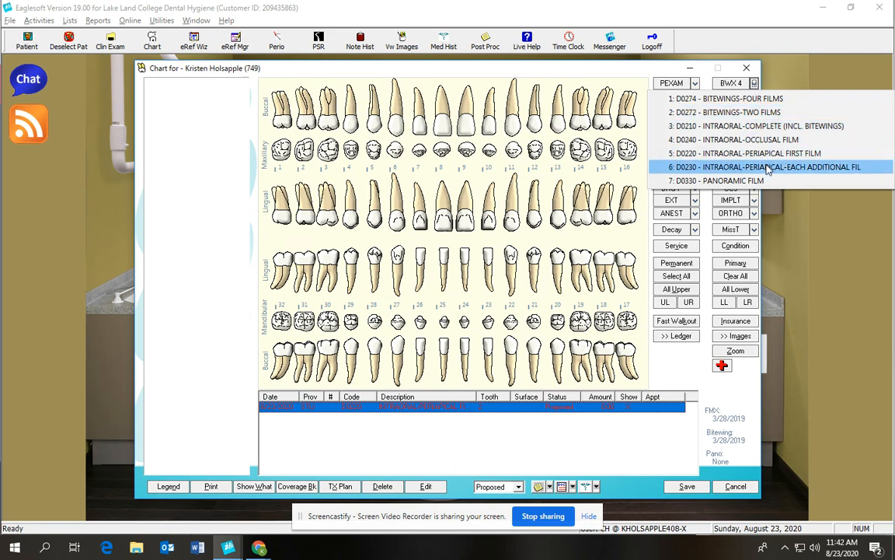
{"action": "left_click", "coordinate": [768, 169]}
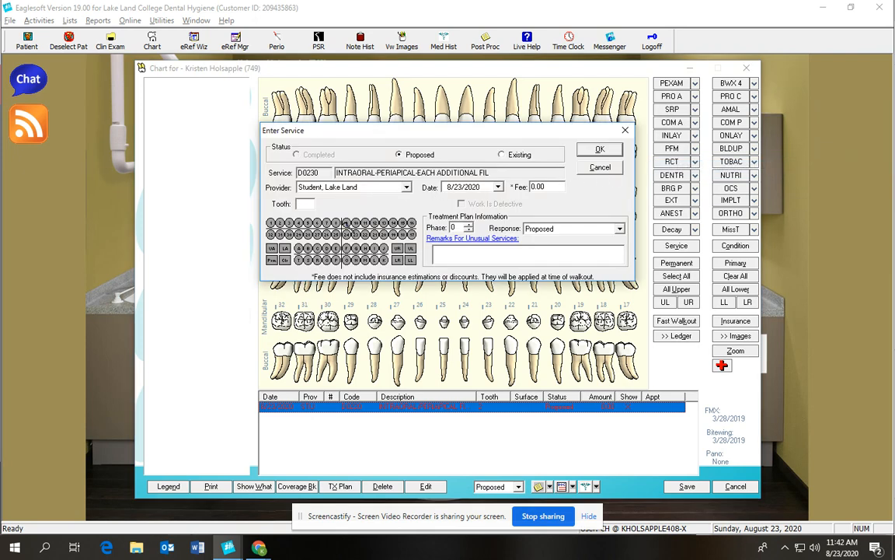
{"action": "left_click", "coordinate": [307, 207]}
{"action": "type", "text": "15"}
{"action": "left_click", "coordinate": [597, 155]}
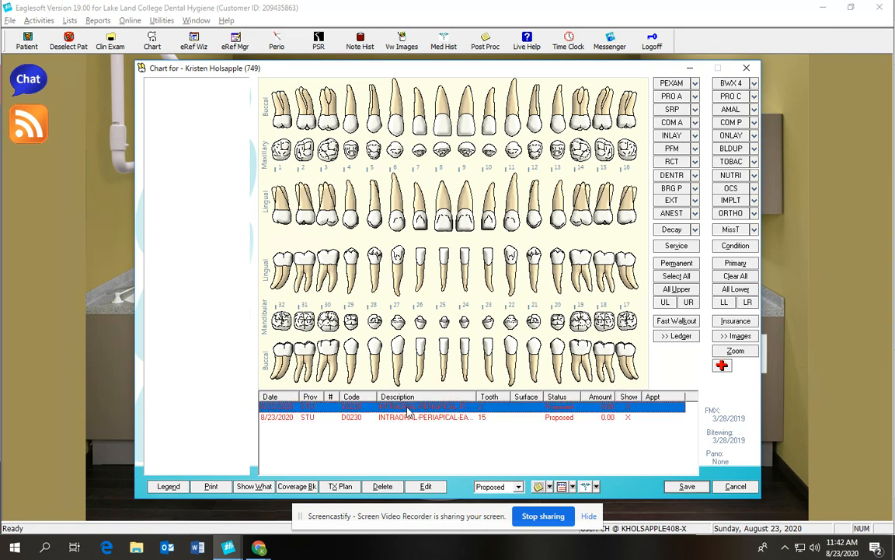
{"action": "left_click", "coordinate": [393, 486]}
{"action": "left_click", "coordinate": [392, 487]}
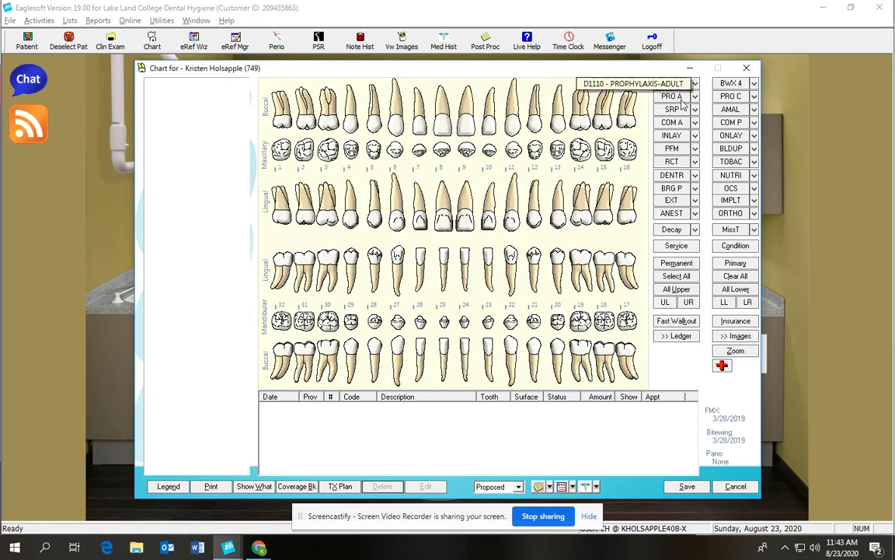
- Examine the adult (D1110) and child (D1120) prophylaxis service entries, the response options and the services related to adult prophylaxis
{"action": "left_click", "coordinate": [682, 103]}
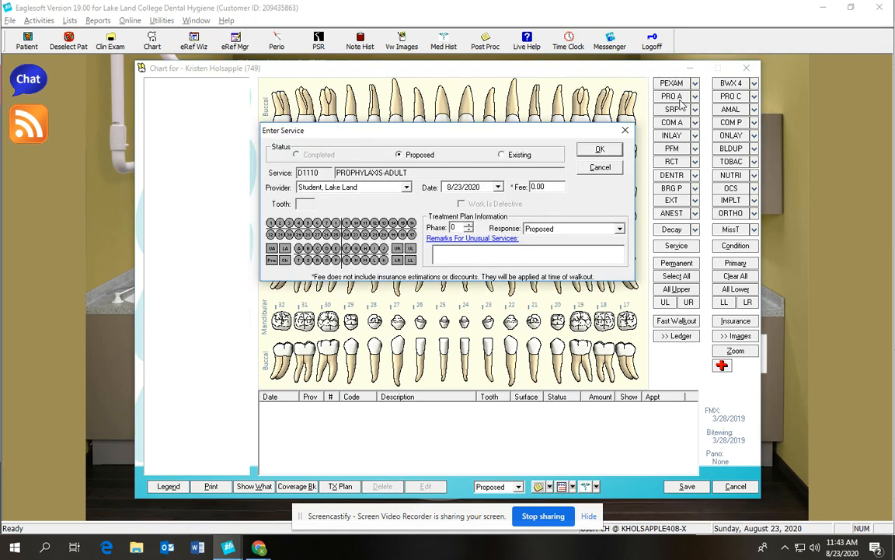
{"action": "left_click", "coordinate": [555, 230]}
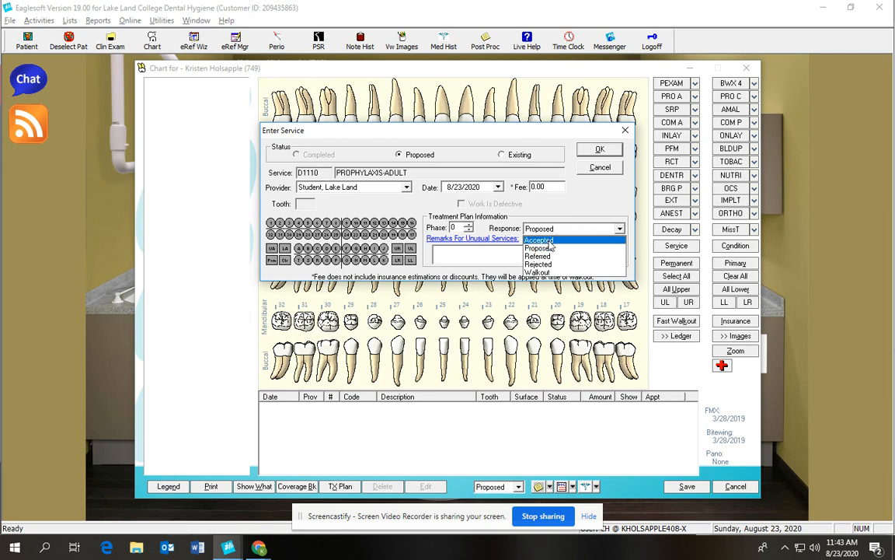
{"action": "left_click", "coordinate": [544, 154]}
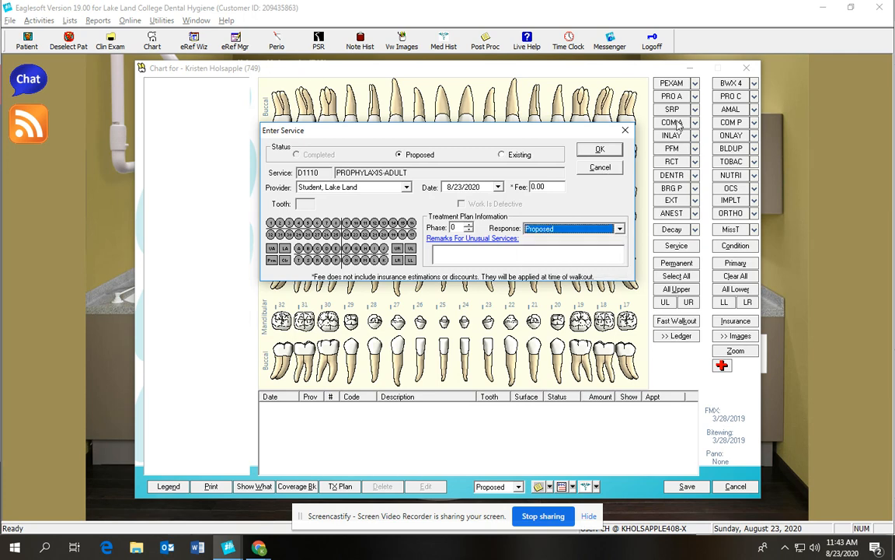
{"action": "left_click", "coordinate": [626, 130]}
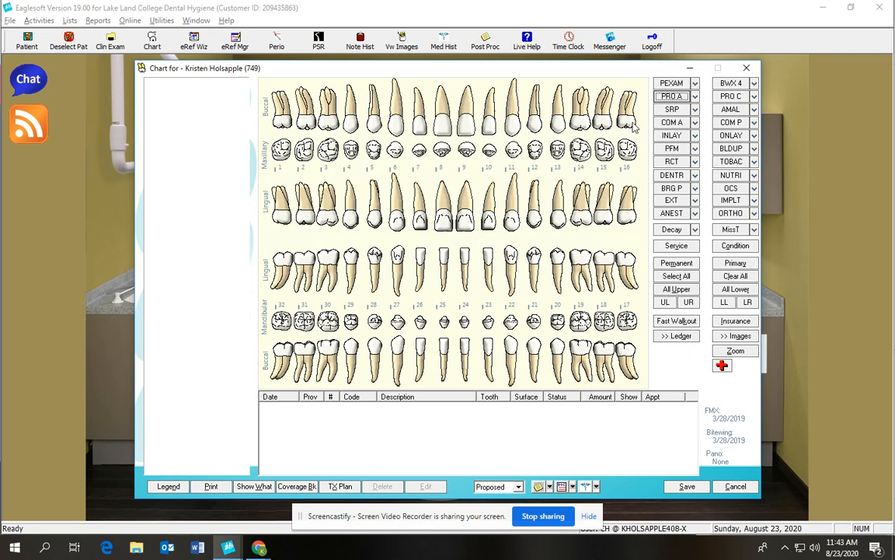
{"action": "left_click", "coordinate": [695, 96]}
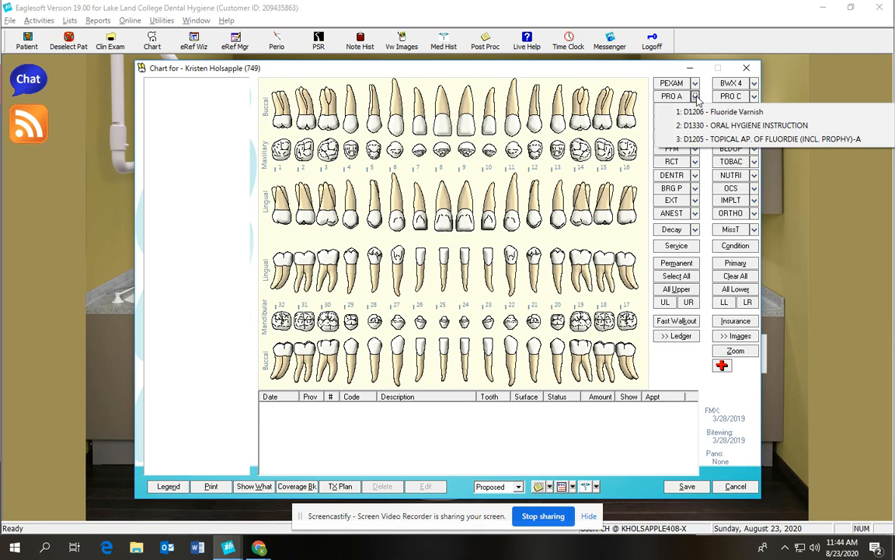
{"action": "left_click", "coordinate": [702, 95]}
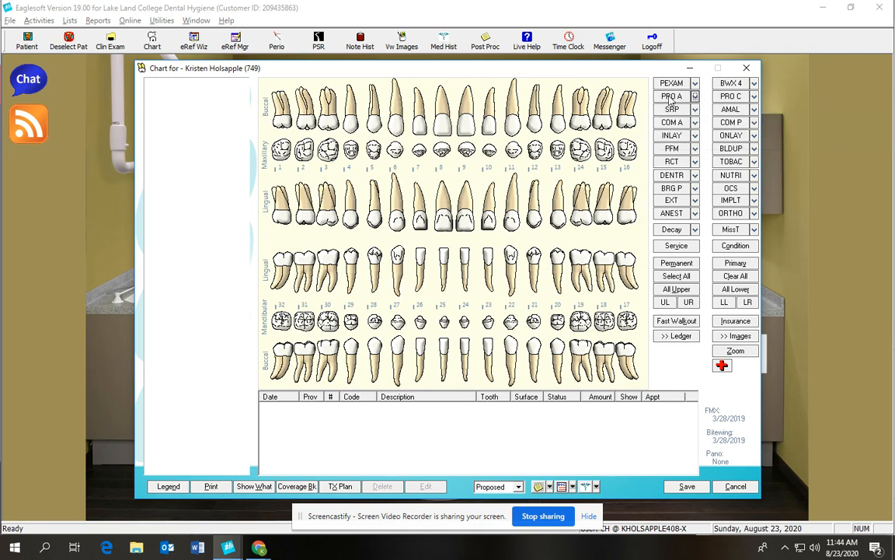
{"action": "left_click", "coordinate": [731, 97]}
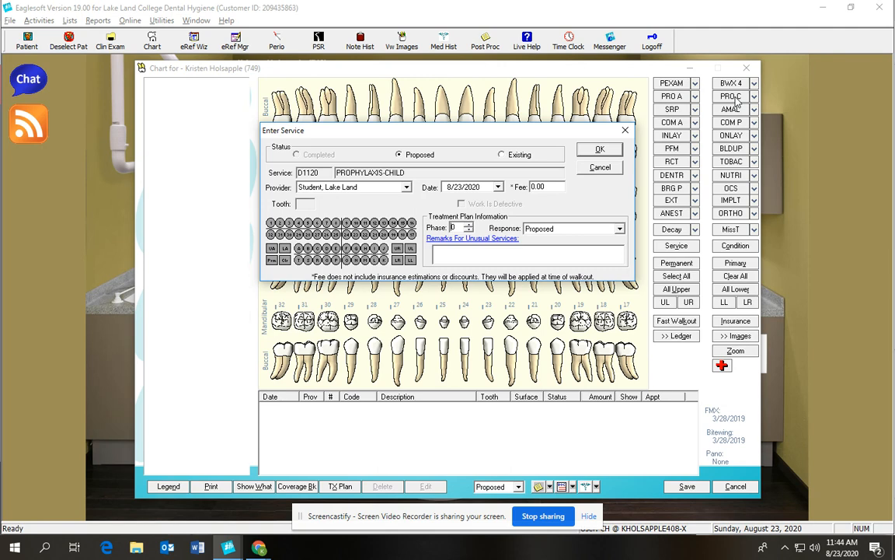
{"action": "left_click", "coordinate": [600, 167]}
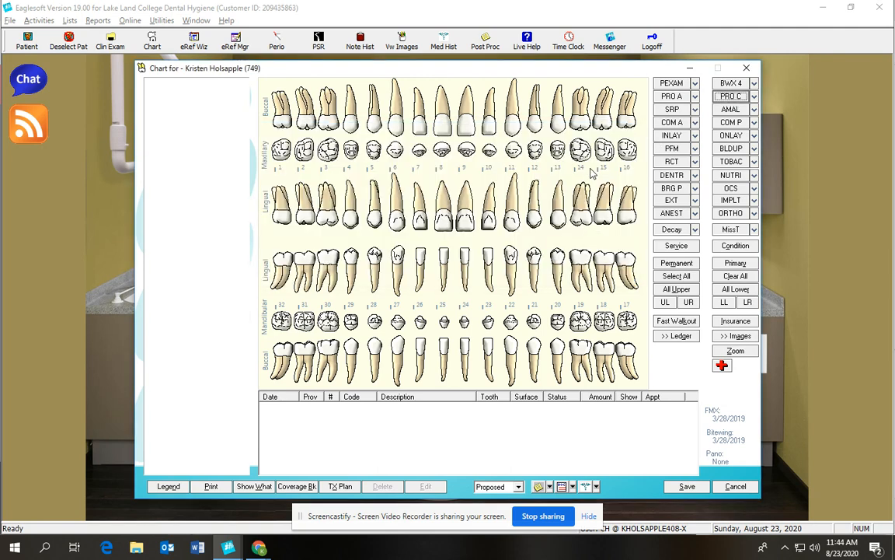
- Chart a Proposed sealant (D1351) on tooth 3 and delete the entry
{"action": "left_click", "coordinate": [754, 96]}
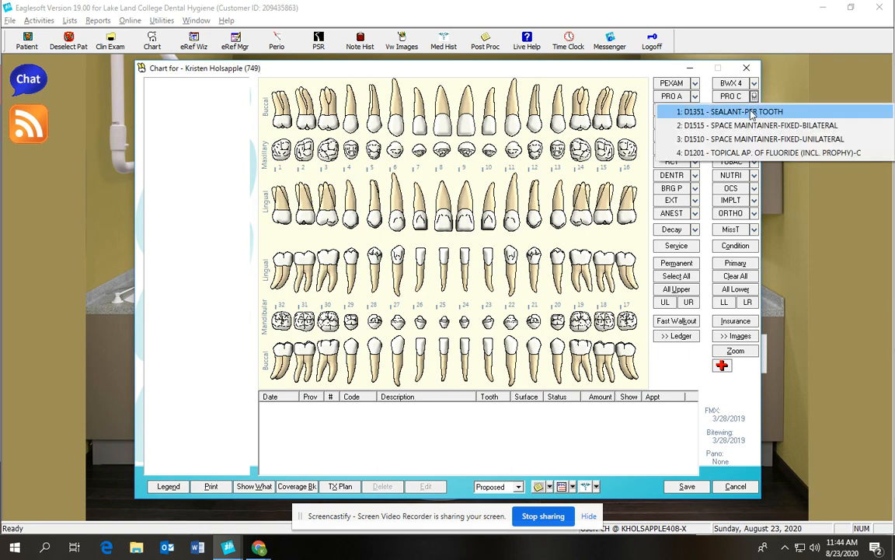
{"action": "left_click", "coordinate": [751, 113]}
{"action": "left_click", "coordinate": [314, 202]}
{"action": "type", "text": "3"}
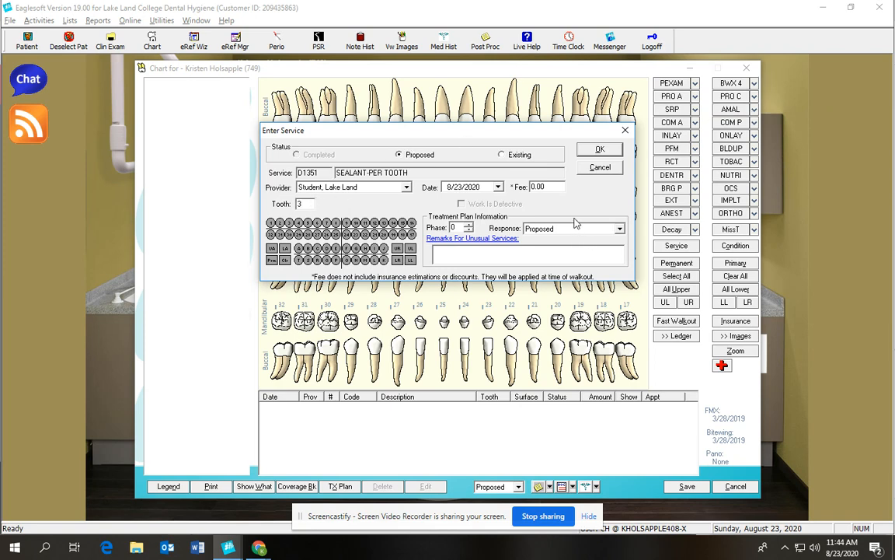
{"action": "left_click", "coordinate": [600, 148]}
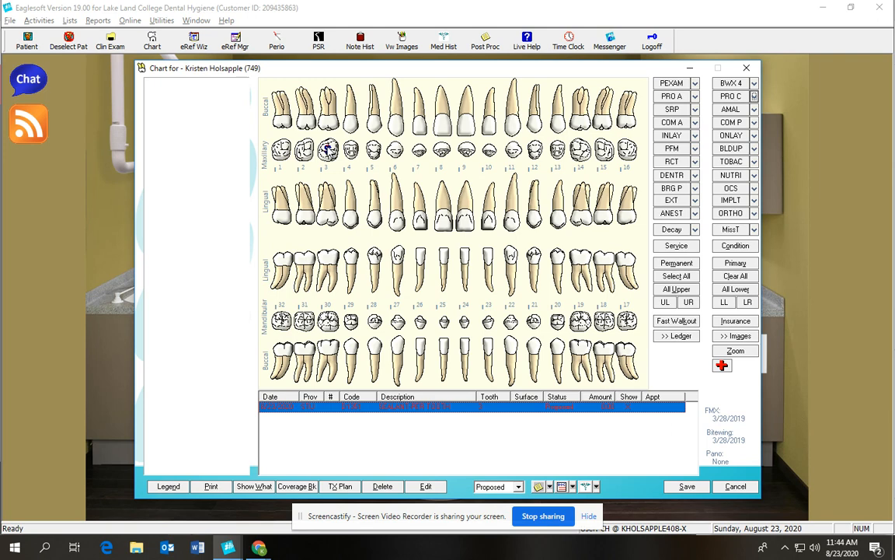
{"action": "left_click", "coordinate": [382, 486]}
- Chart Proposed sealants (D1351) on teeth 3, 14, 19 and 30 together
{"action": "left_click", "coordinate": [334, 275]}
{"action": "left_click", "coordinate": [578, 147]}
{"action": "left_click", "coordinate": [589, 270]}
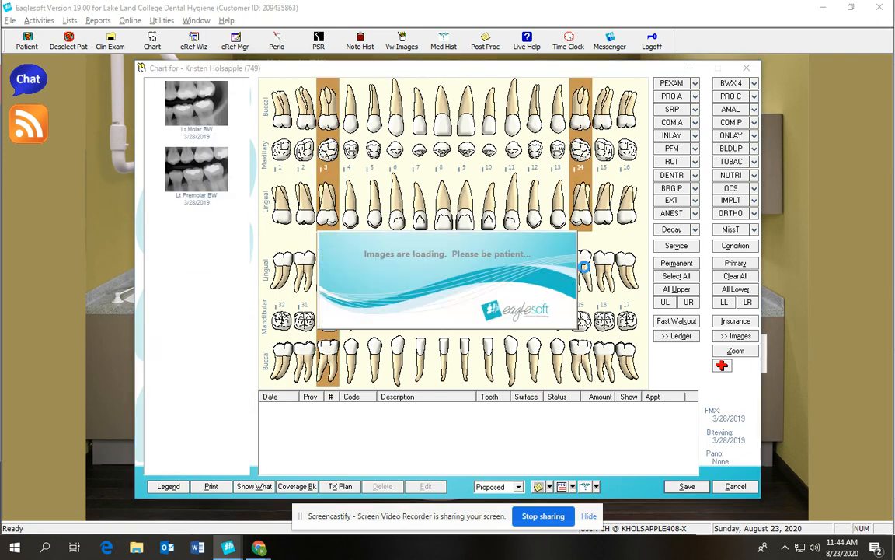
{"action": "left_click", "coordinate": [754, 96]}
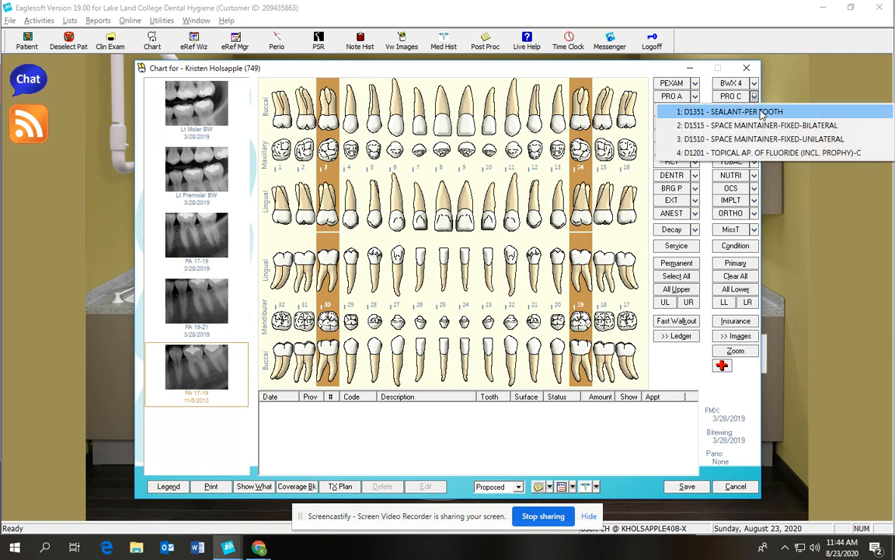
{"action": "left_click", "coordinate": [747, 112]}
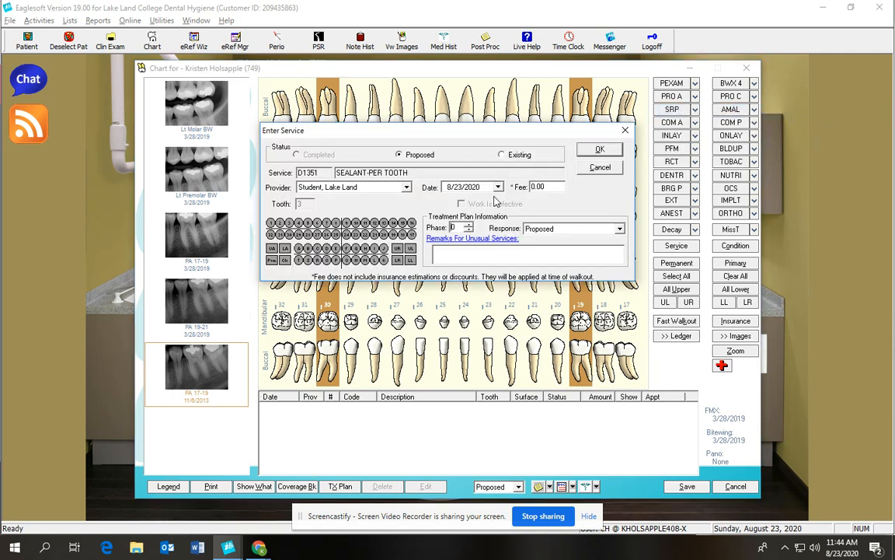
{"action": "left_click", "coordinate": [597, 149]}
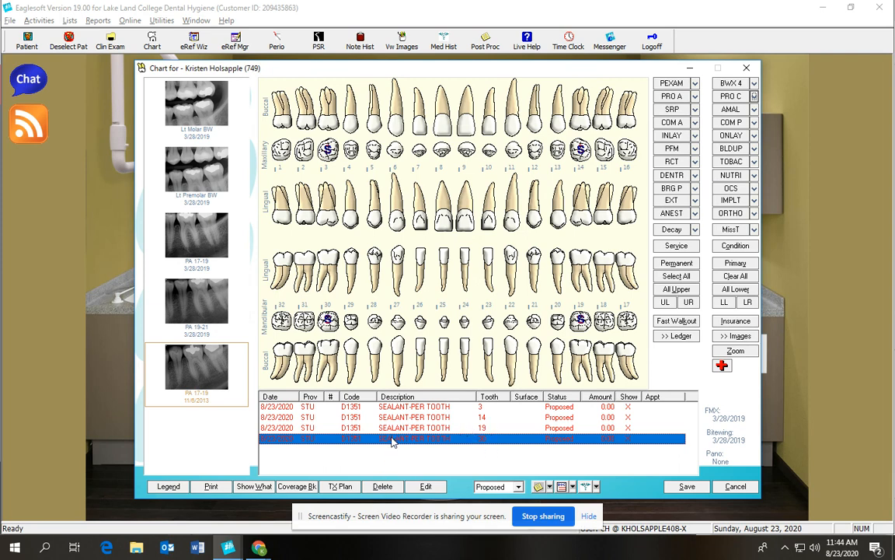
- Delete all four sealant entries from the chart
{"action": "left_click", "coordinate": [383, 486]}
{"action": "left_click", "coordinate": [383, 487]}
{"action": "left_click", "coordinate": [384, 486]}
{"action": "left_click", "coordinate": [383, 486]}
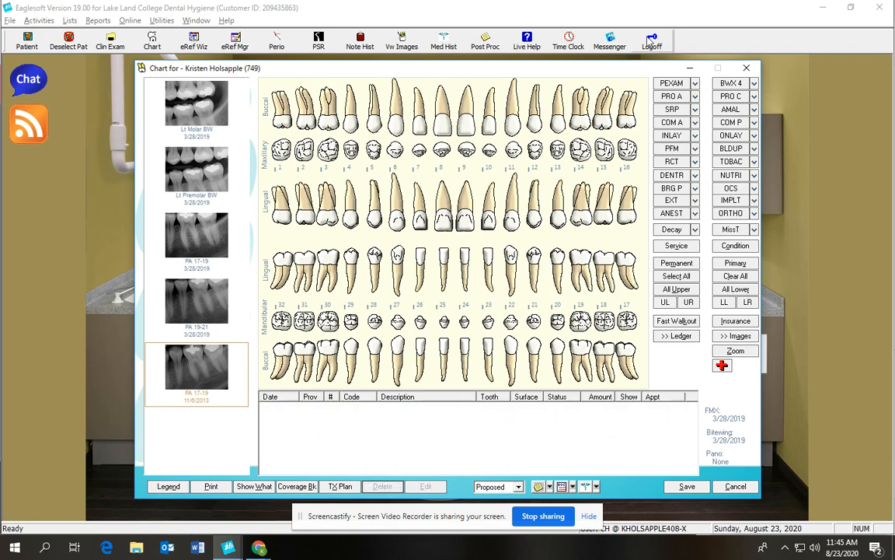
{"action": "left_click", "coordinate": [754, 97]}
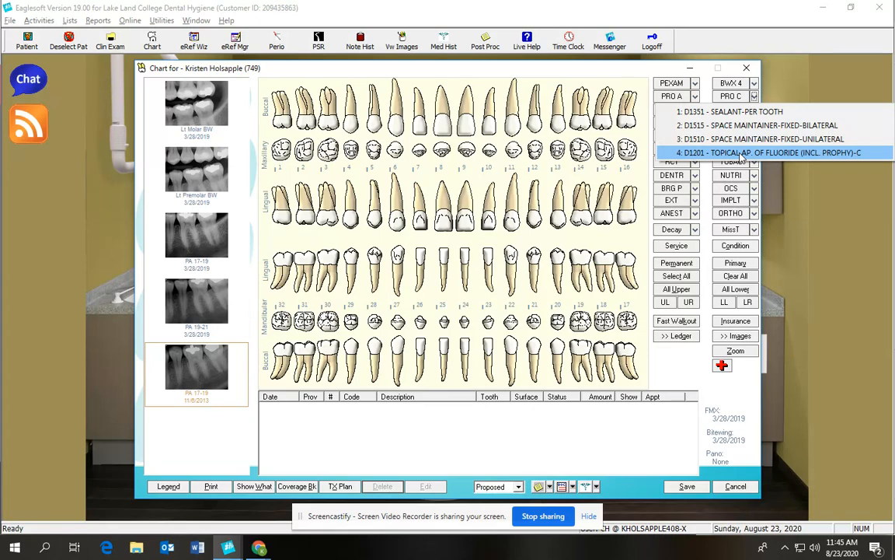
{"action": "left_click", "coordinate": [794, 186]}
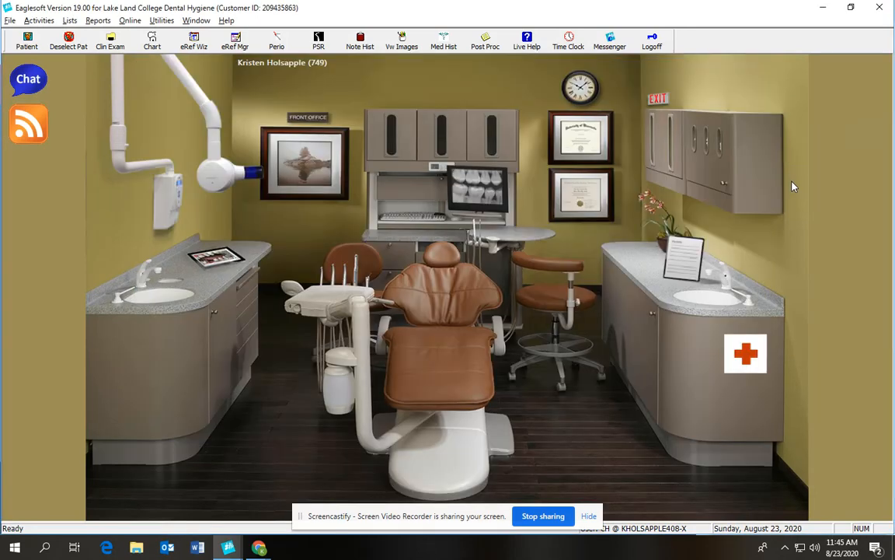
{"action": "left_click", "coordinate": [154, 46]}
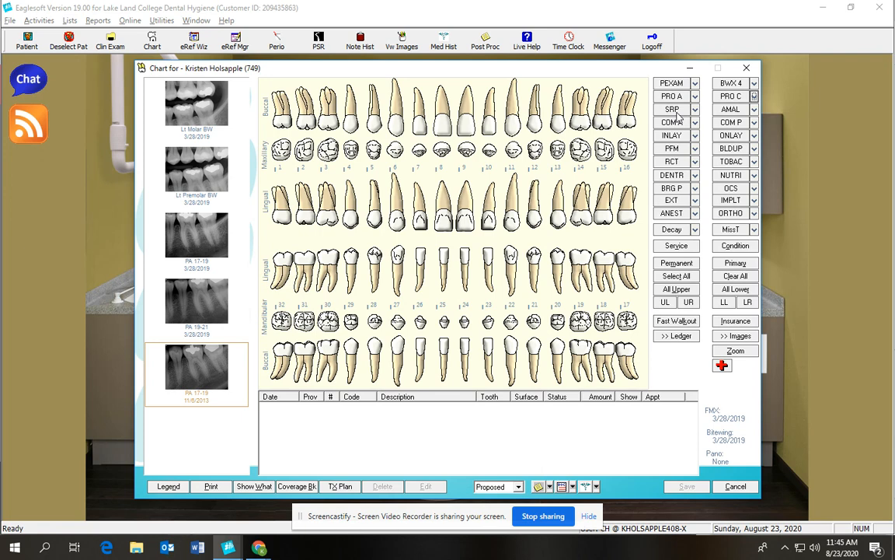
- Chart Proposed periodontal scaling and root planing (D4341) for the upper right and upper left quadrants as separate entries
{"action": "left_click", "coordinate": [675, 111]}
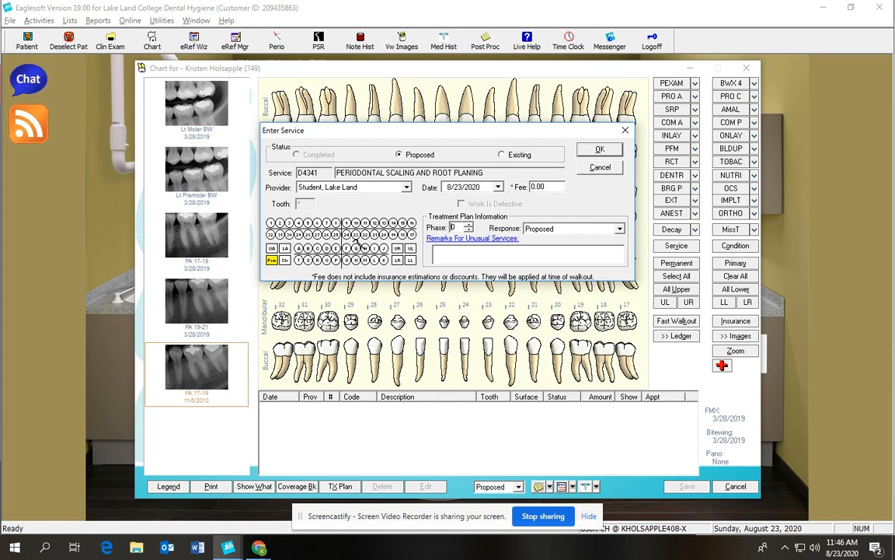
{"action": "left_click", "coordinate": [397, 248]}
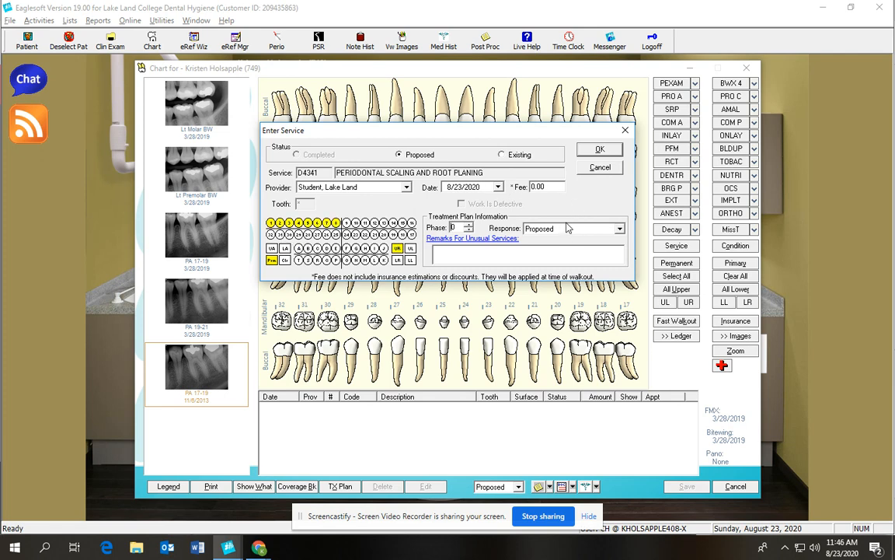
{"action": "left_click", "coordinate": [599, 149]}
{"action": "left_click", "coordinate": [619, 104]}
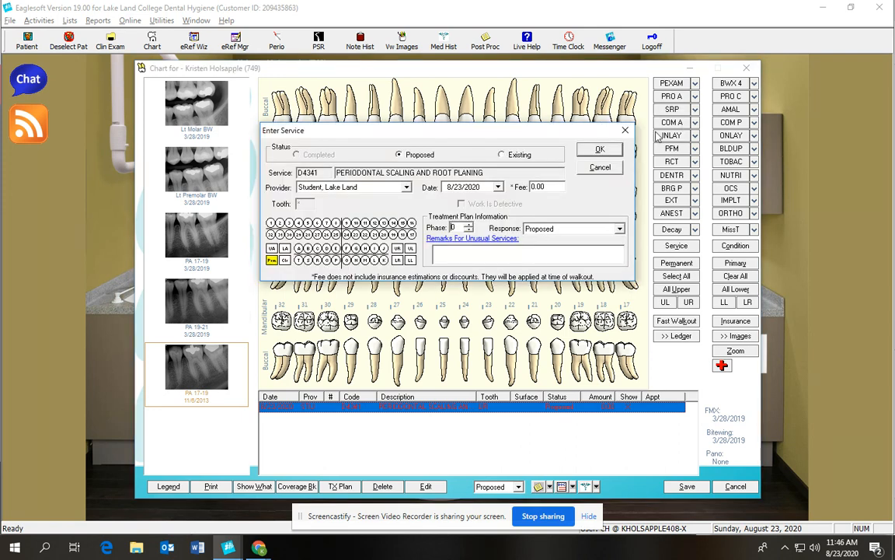
{"action": "left_click", "coordinate": [411, 248]}
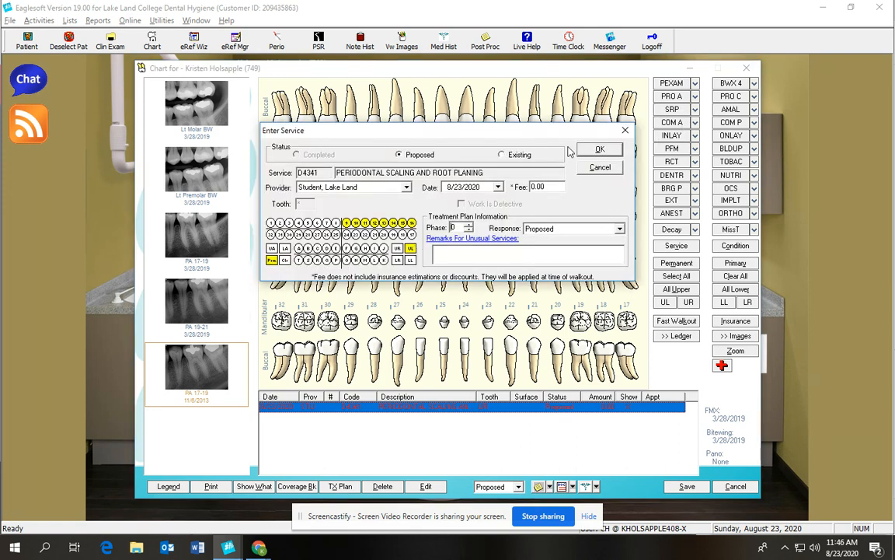
{"action": "left_click", "coordinate": [599, 148]}
- Chart Proposed periodontal scaling and root planing (D4341) for the lower right and lower left quadrants as separate entries
{"action": "left_click", "coordinate": [618, 101]}
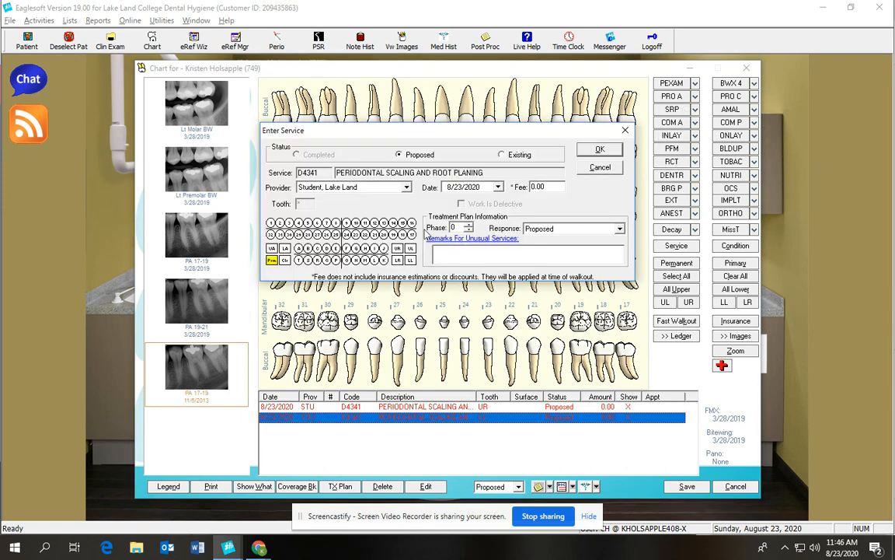
{"action": "left_click", "coordinate": [361, 234]}
{"action": "left_click", "coordinate": [600, 149]}
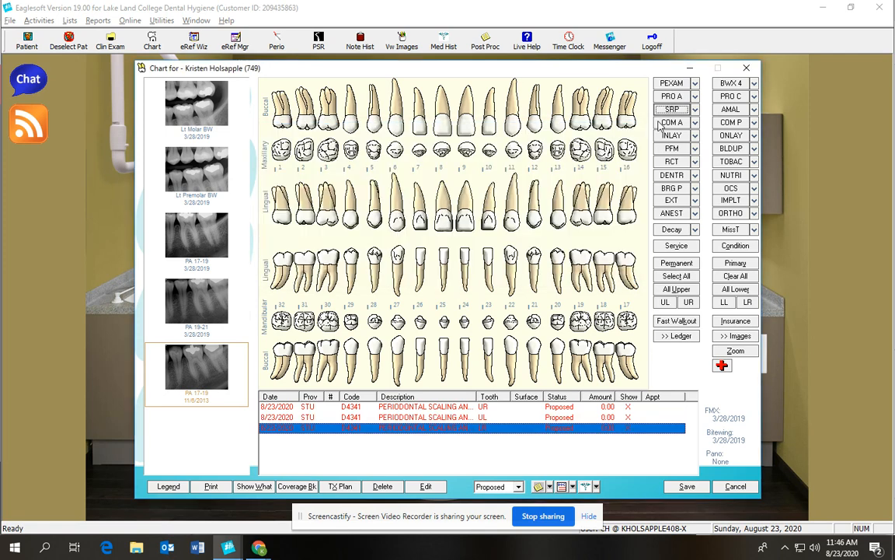
{"action": "left_click", "coordinate": [606, 102]}
{"action": "left_click", "coordinate": [377, 236]}
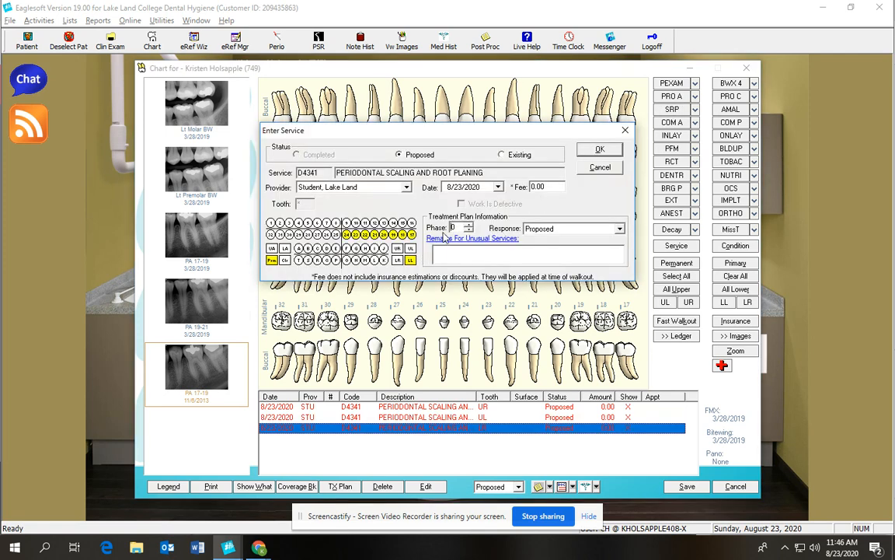
{"action": "left_click", "coordinate": [599, 149]}
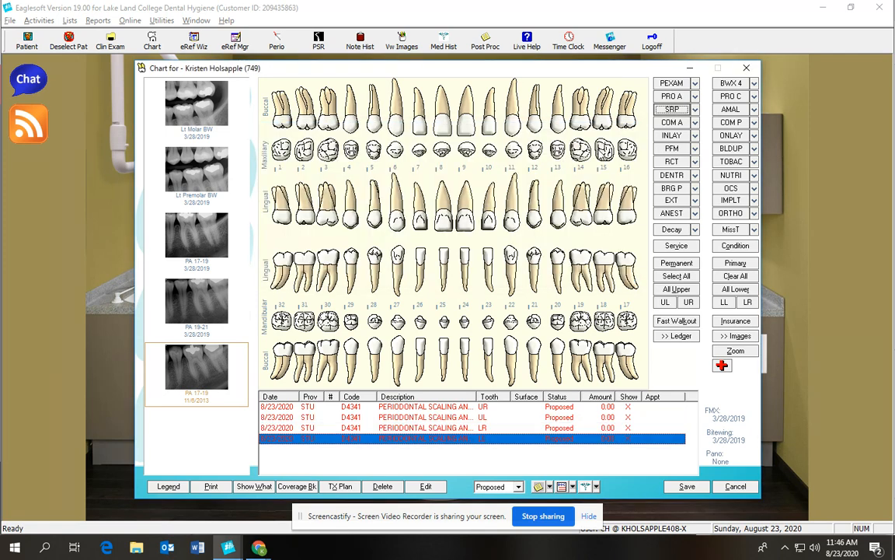
- Chart a Proposed Arestin service (D4381) on tooth 3 from the services related to scaling and root planing
{"action": "left_click", "coordinate": [694, 109]}
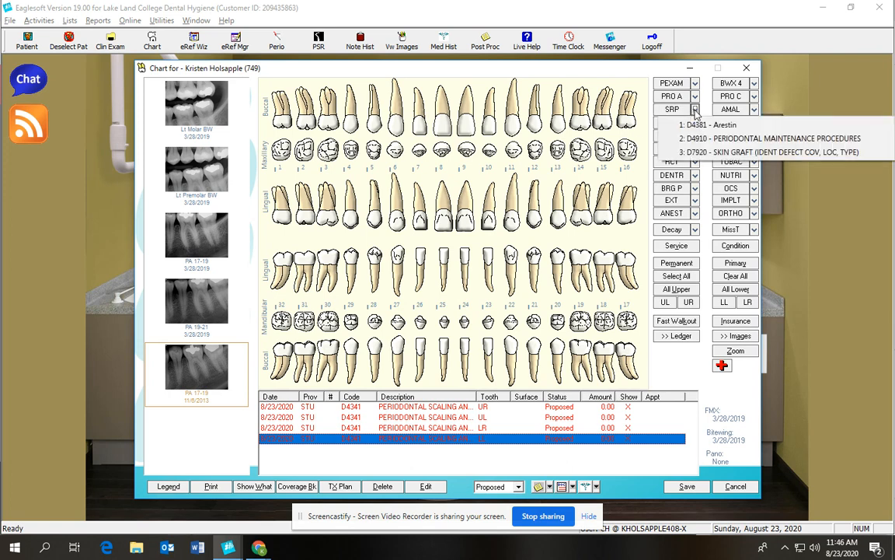
{"action": "left_click", "coordinate": [729, 127]}
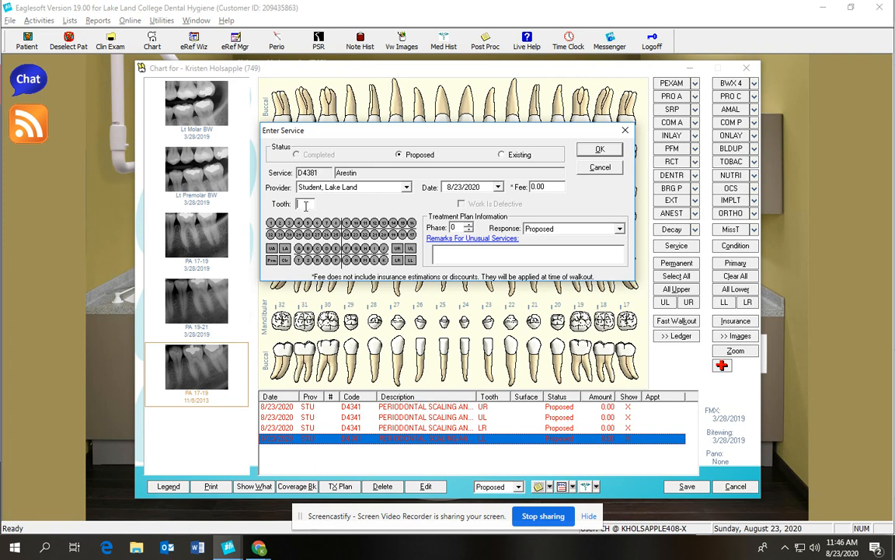
{"action": "type", "text": "3"}
{"action": "left_click", "coordinate": [599, 150]}
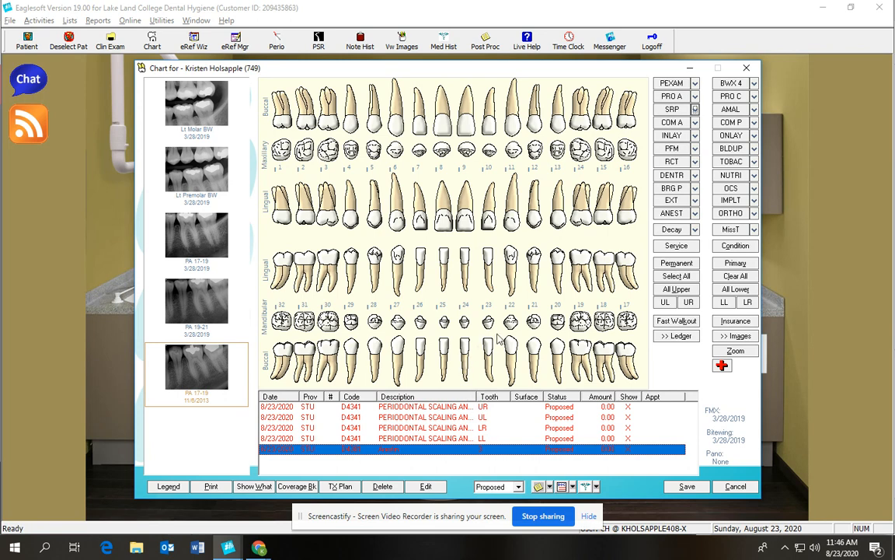
- Chart a Proposed periodontal maintenance procedure (D4910) from the services related to scaling and root planing
{"action": "left_click", "coordinate": [695, 110]}
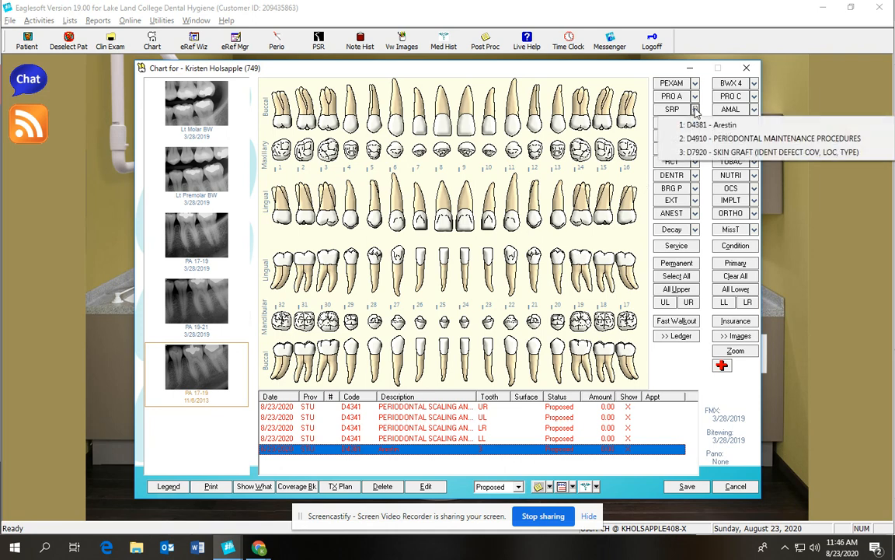
{"action": "left_click", "coordinate": [704, 138]}
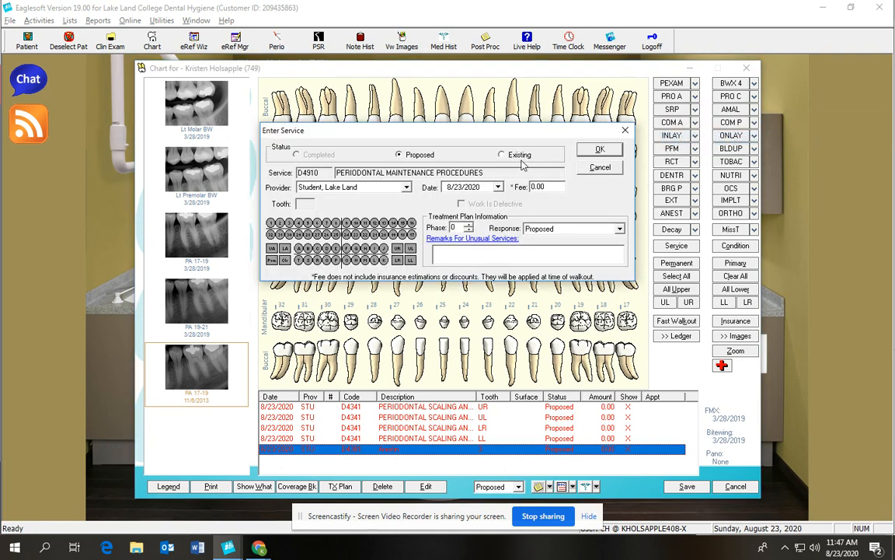
{"action": "left_click", "coordinate": [598, 149]}
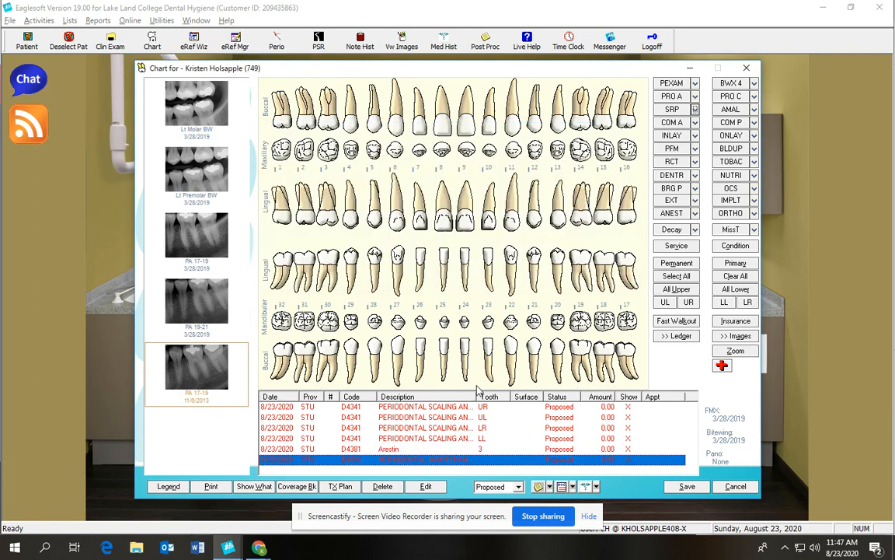
- Delete all scaling and root planing, Arestin and periodontal maintenance entries from the chart
{"action": "left_click", "coordinate": [481, 449]}
{"action": "type", "text": "3"}
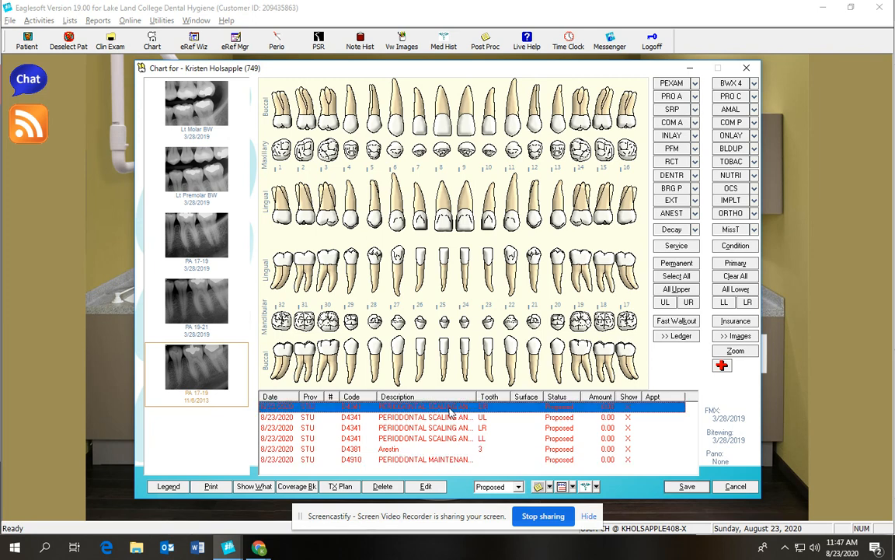
{"action": "left_click", "coordinate": [696, 110]}
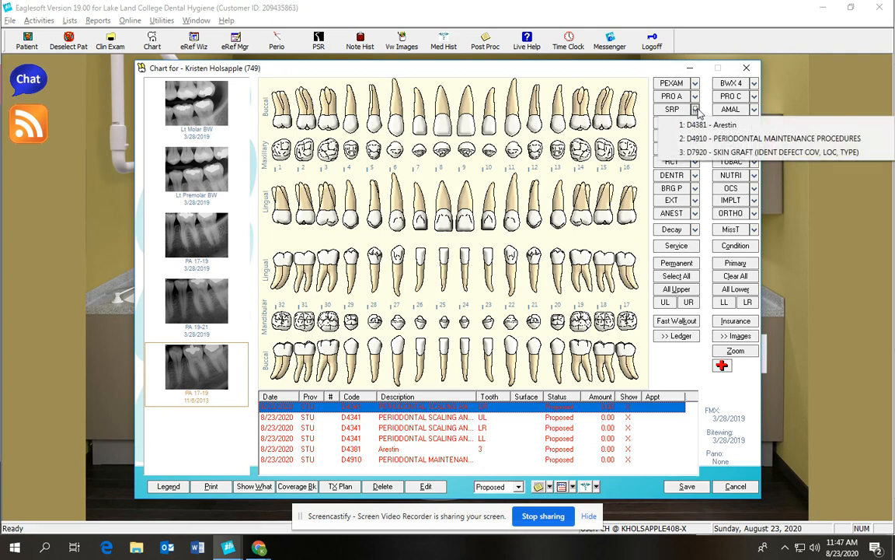
{"action": "left_click", "coordinate": [383, 486]}
{"action": "left_click", "coordinate": [386, 487]}
{"action": "left_click", "coordinate": [387, 488]}
{"action": "left_click", "coordinate": [386, 487]}
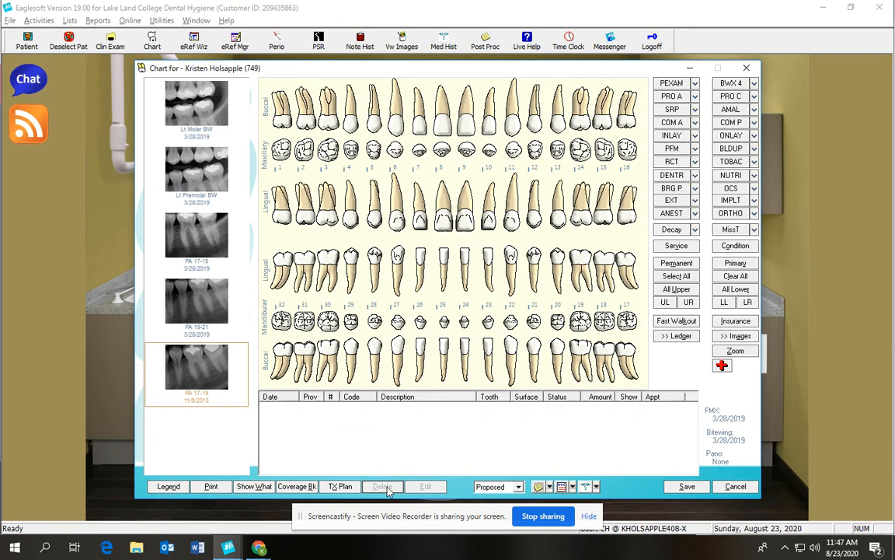
{"action": "left_click", "coordinate": [695, 110]}
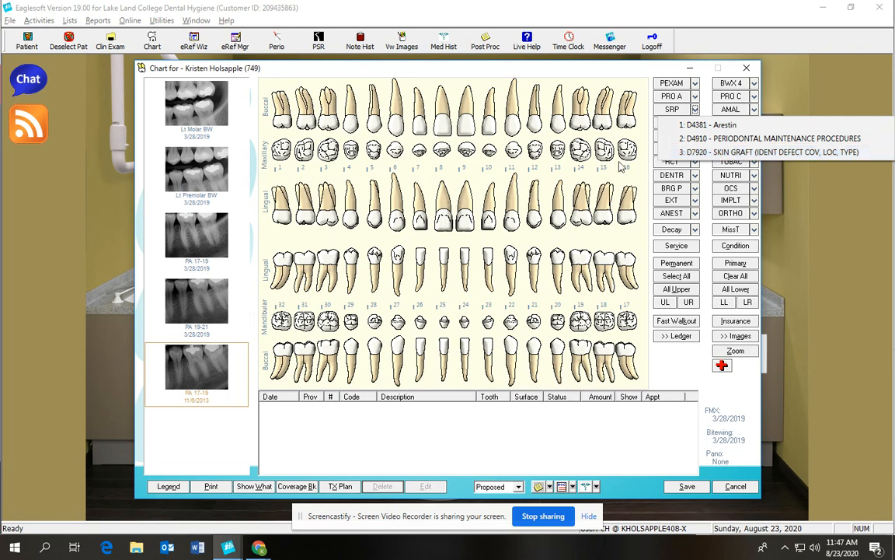
{"action": "left_click", "coordinate": [541, 441]}
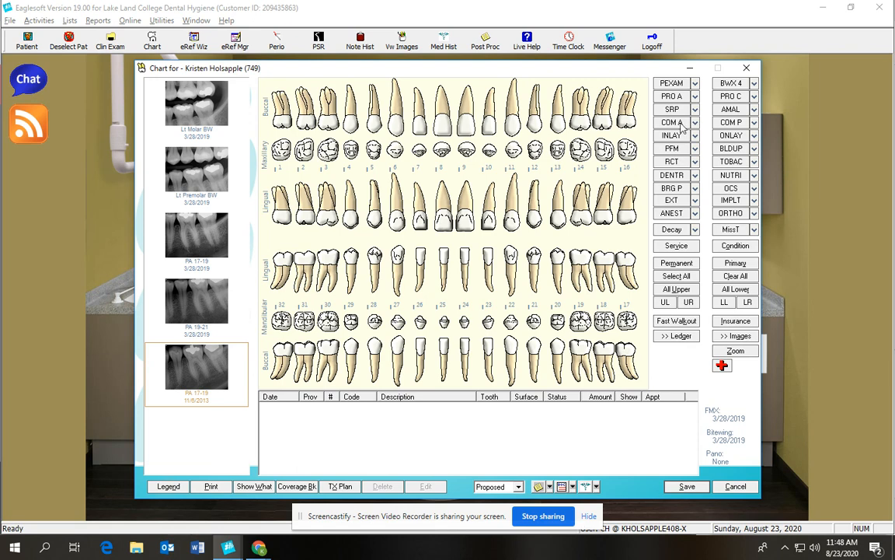
- Chart an Existing one-surface anterior resin (D2330) on the lingual surface of tooth 8
{"action": "left_click", "coordinate": [435, 132]}
{"action": "left_click", "coordinate": [671, 122]}
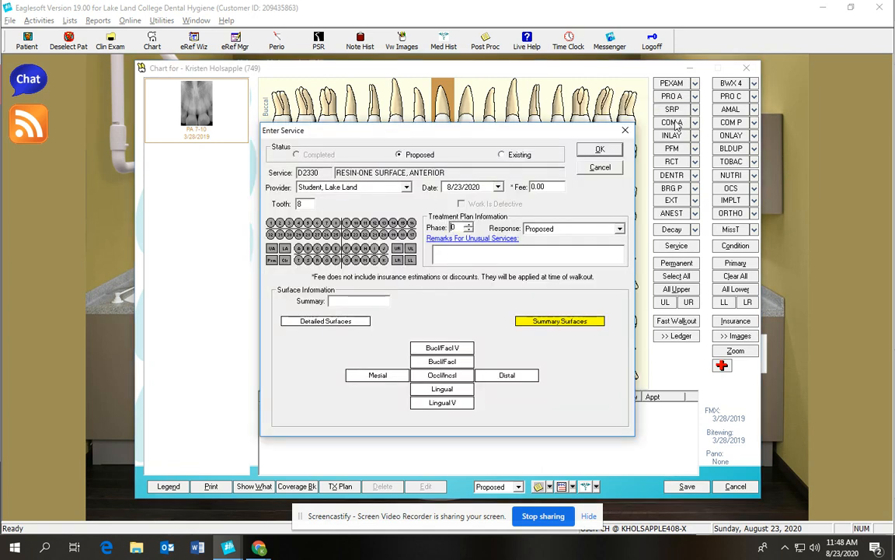
{"action": "left_click", "coordinate": [450, 389]}
{"action": "left_click", "coordinate": [501, 154]}
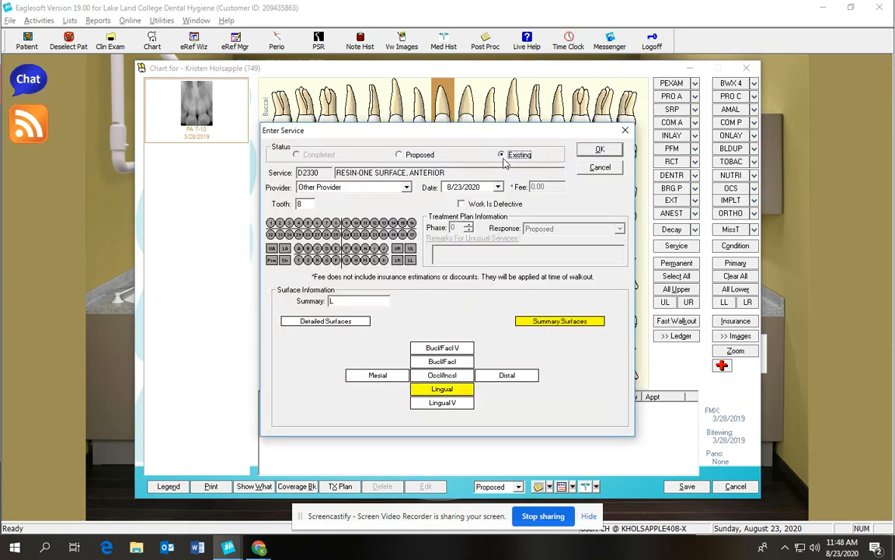
{"action": "left_click", "coordinate": [599, 150]}
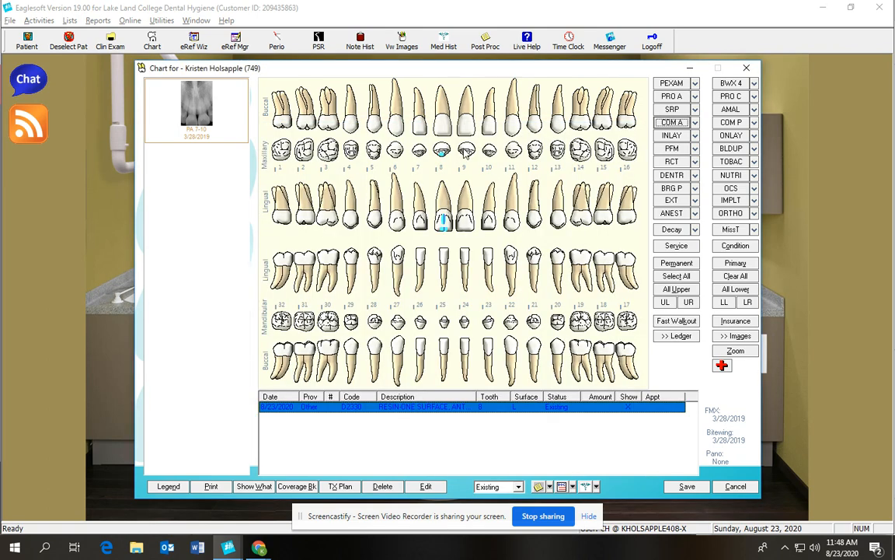
- Chart a Proposed one-surface anterior resin (D2330) on the lingual surface of tooth 9
{"action": "left_click", "coordinate": [466, 124]}
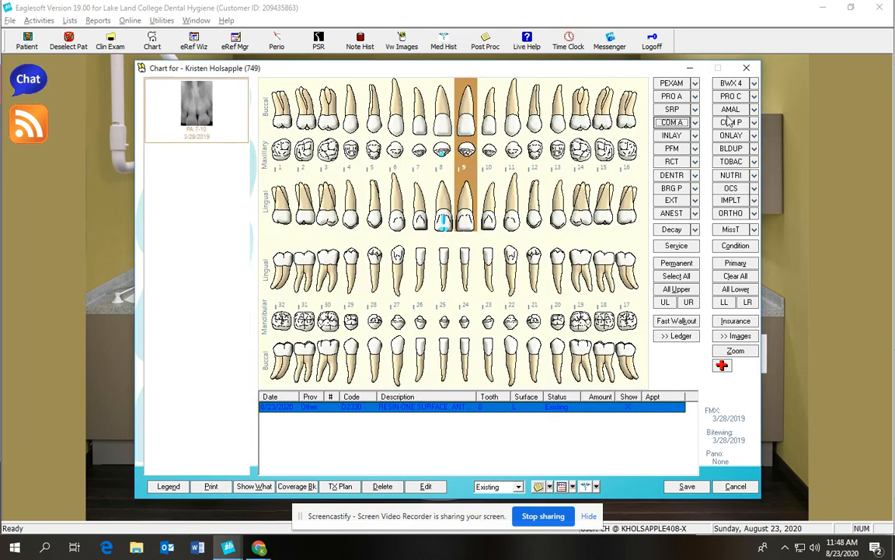
{"action": "left_click", "coordinate": [672, 122]}
{"action": "left_click", "coordinate": [443, 388]}
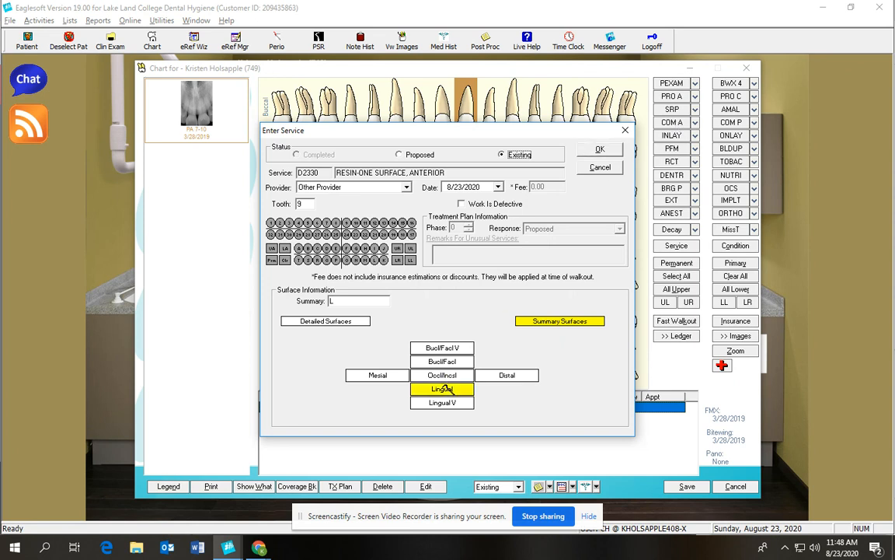
{"action": "left_click", "coordinate": [400, 155]}
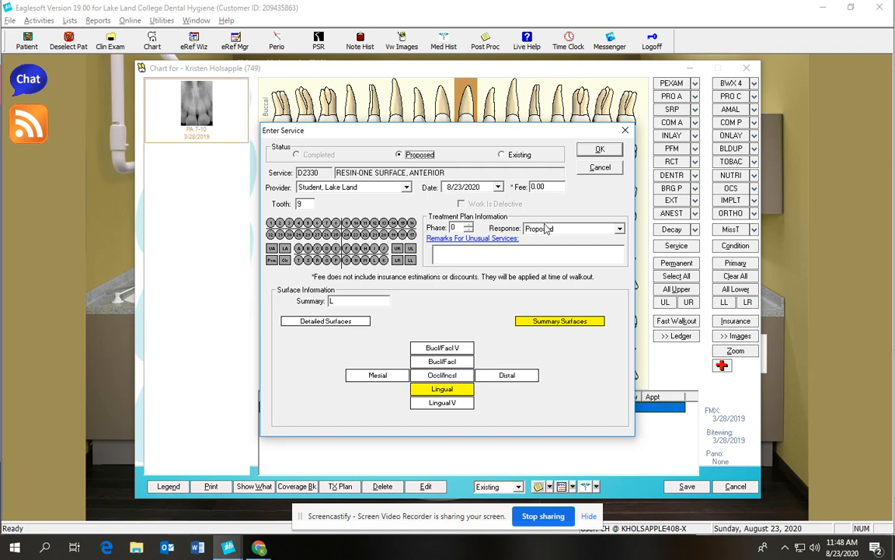
{"action": "left_click", "coordinate": [597, 149]}
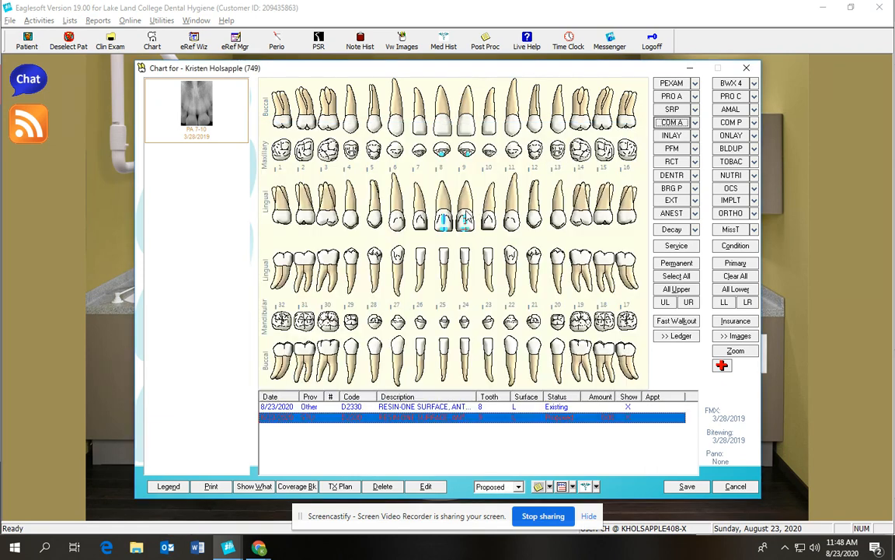
- Delete both anterior resin entries from the chart
{"action": "left_click", "coordinate": [421, 408]}
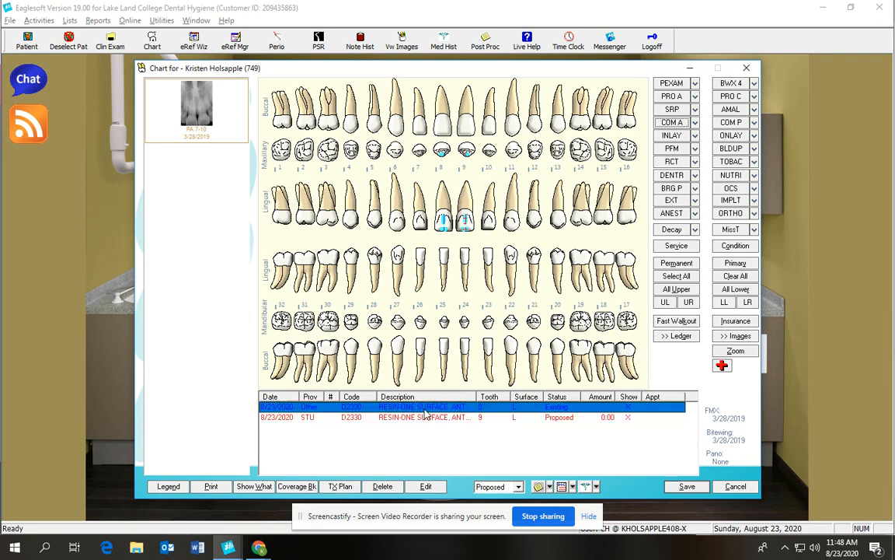
{"action": "left_click", "coordinate": [394, 487]}
{"action": "left_click", "coordinate": [393, 488]}
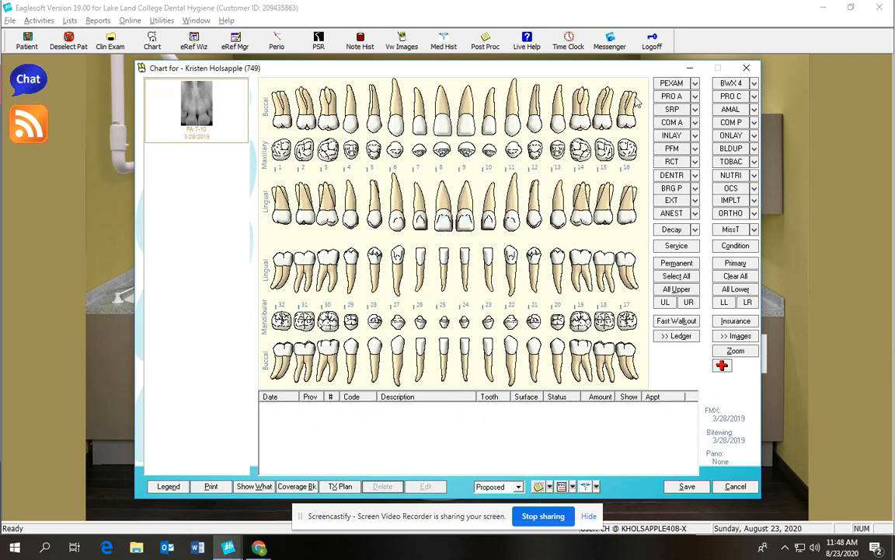
{"action": "left_click", "coordinate": [695, 123]}
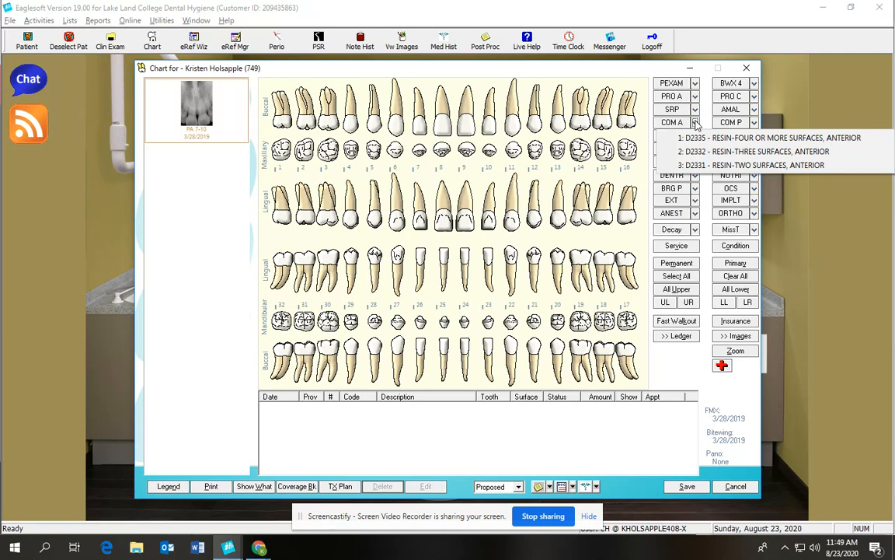
{"action": "left_click", "coordinate": [702, 123]}
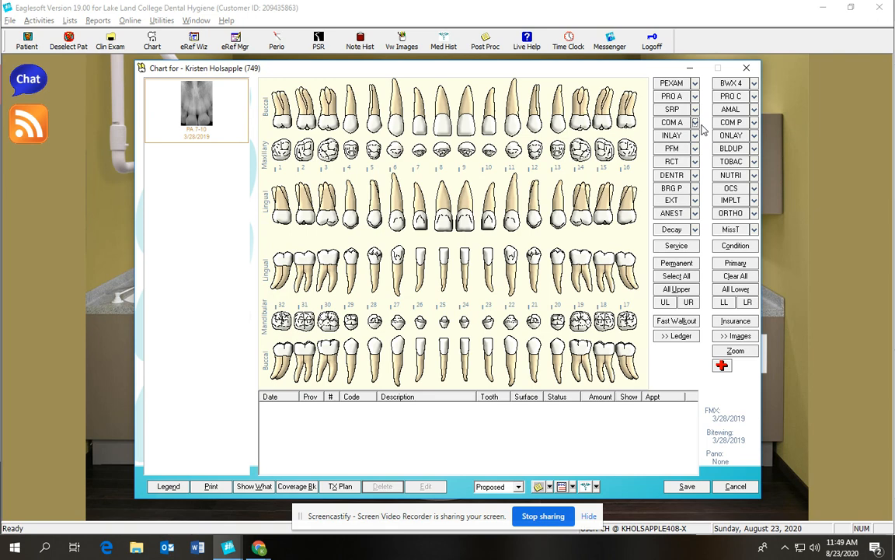
- Chart an Existing three-surface posterior composite (D2393) on the mesial, occlusal and distal surfaces of tooth 14
{"action": "left_click", "coordinate": [754, 123]}
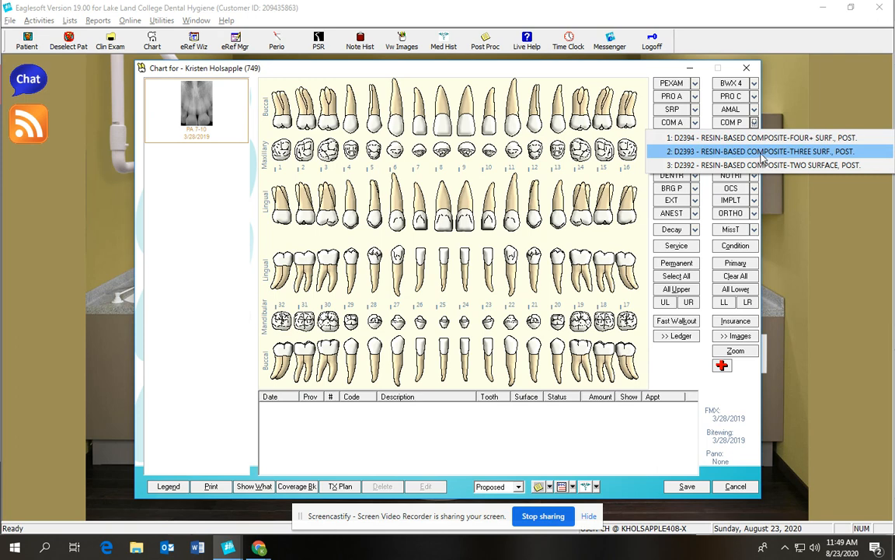
{"action": "left_click", "coordinate": [575, 143]}
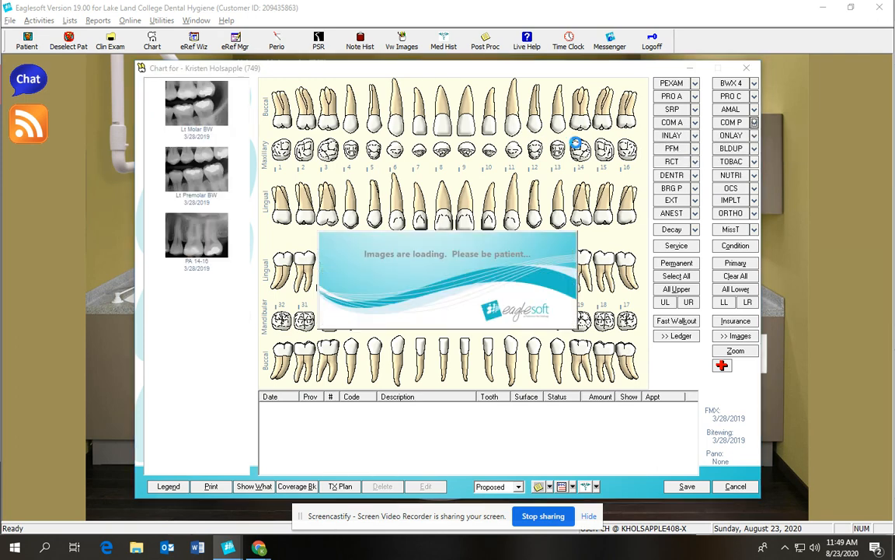
{"action": "left_click", "coordinate": [754, 123]}
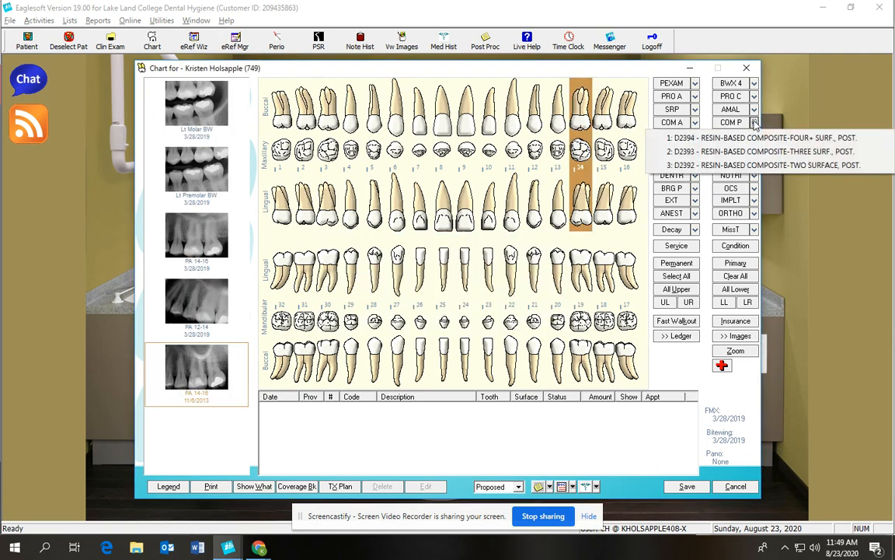
{"action": "left_click", "coordinate": [681, 150]}
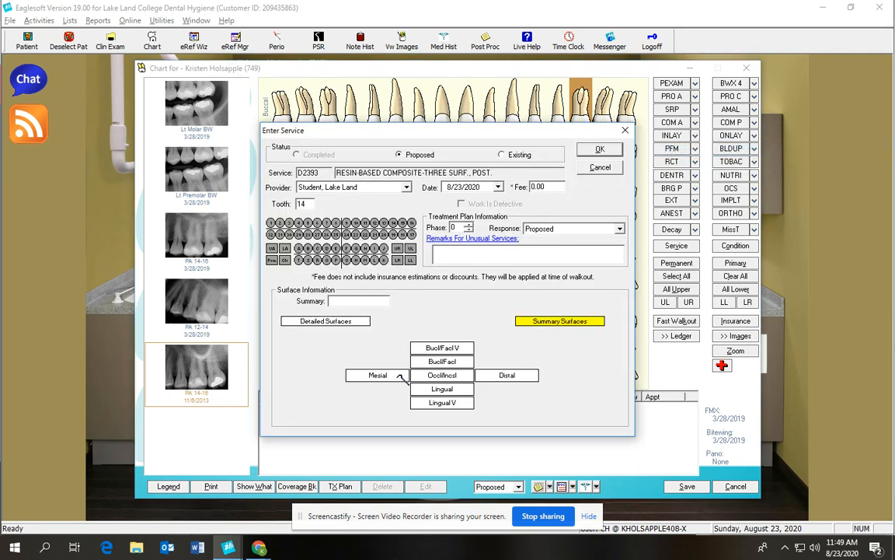
{"action": "left_click", "coordinate": [375, 376]}
{"action": "left_click", "coordinate": [439, 375]}
{"action": "left_click", "coordinate": [505, 376]}
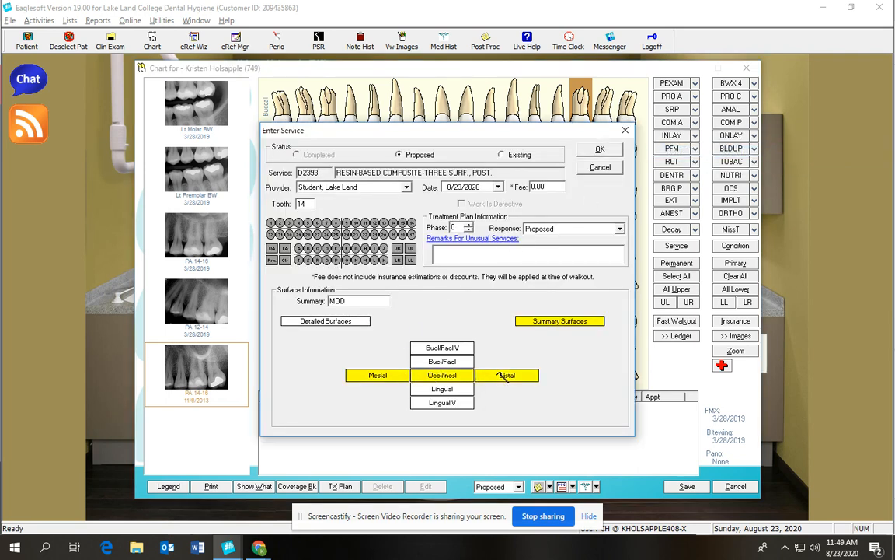
{"action": "left_click", "coordinate": [502, 155]}
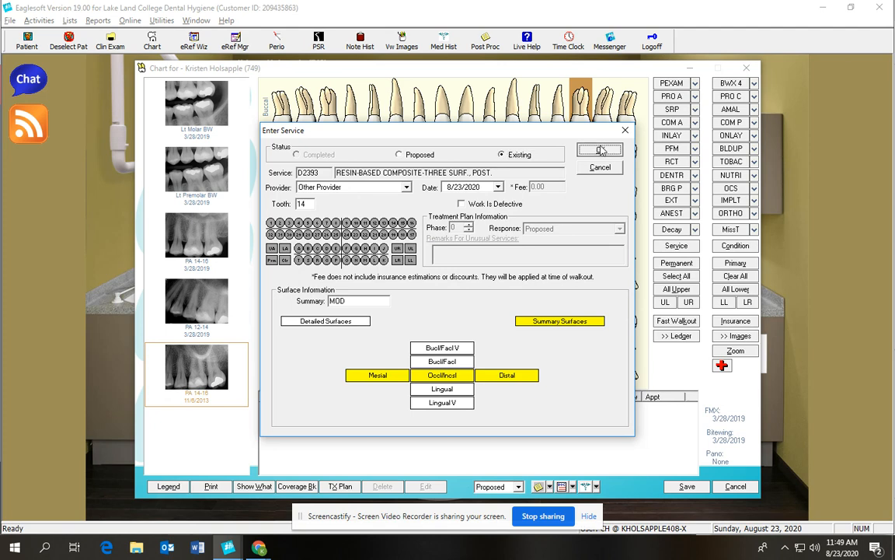
{"action": "left_click", "coordinate": [600, 150]}
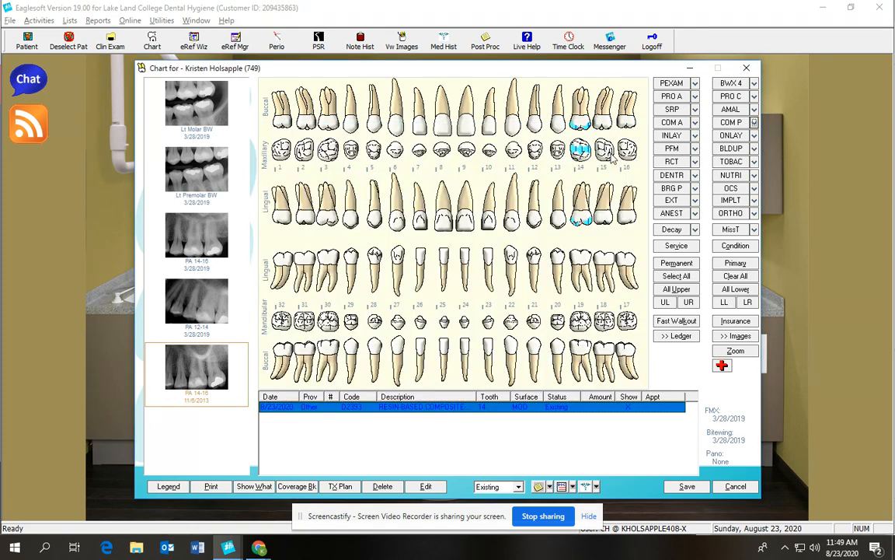
- Chart an Existing four-or-more-surface posterior composite (D2394) on tooth 15 with surfaces MODB5
{"action": "left_click", "coordinate": [601, 126]}
{"action": "left_click", "coordinate": [754, 123]}
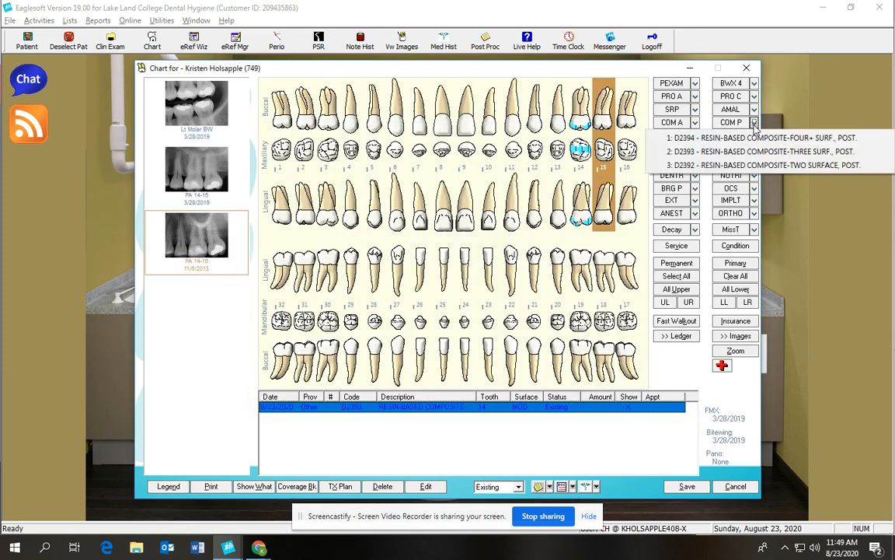
{"action": "left_click", "coordinate": [683, 124]}
{"action": "left_click", "coordinate": [395, 376]}
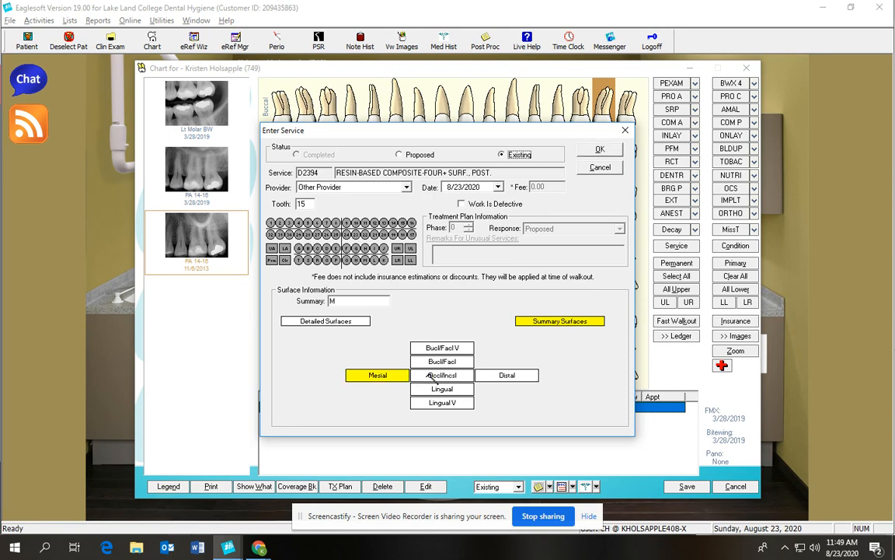
{"action": "left_click", "coordinate": [437, 374]}
{"action": "left_click", "coordinate": [502, 375]}
{"action": "left_click", "coordinate": [459, 347]}
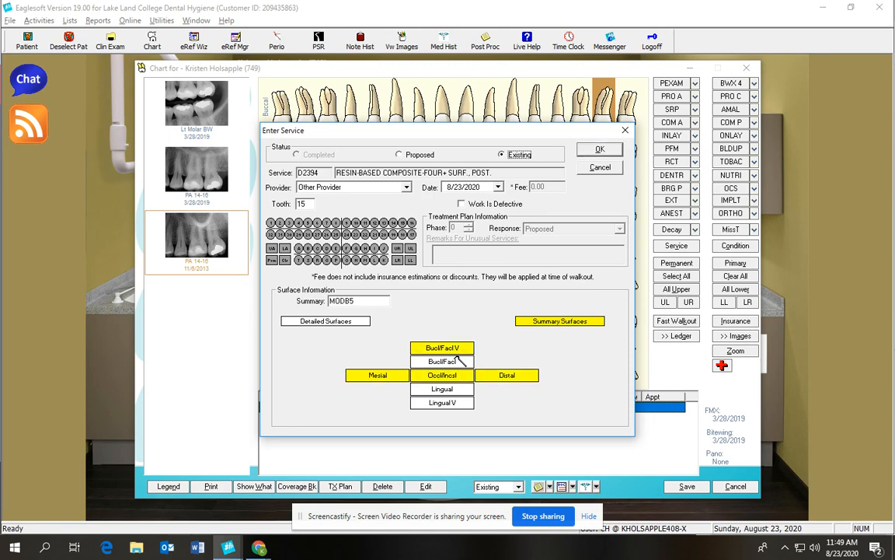
{"action": "left_click", "coordinate": [600, 149]}
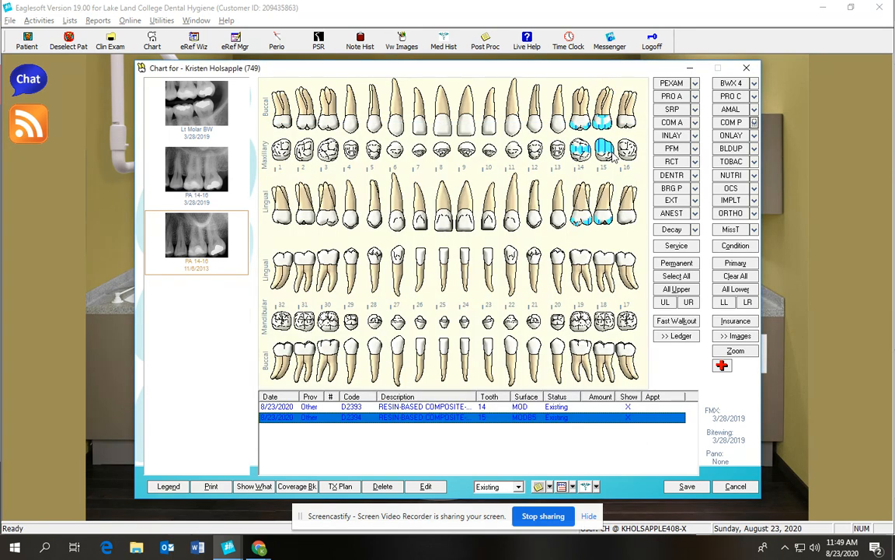
- Chart an Existing four-or-more-surface posterior composite (D2394) on tooth 16 with surfaces MODB5
{"action": "left_click", "coordinate": [626, 149]}
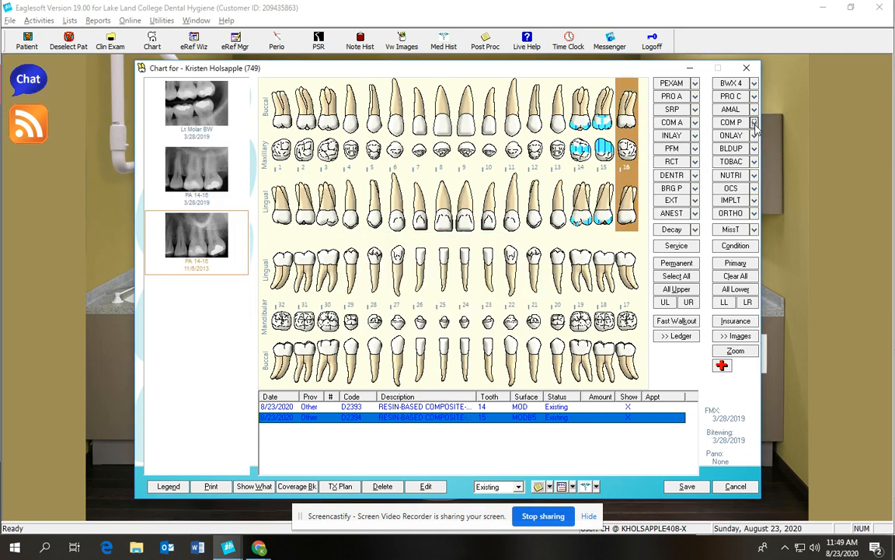
{"action": "left_click", "coordinate": [754, 122]}
{"action": "left_click", "coordinate": [747, 137]}
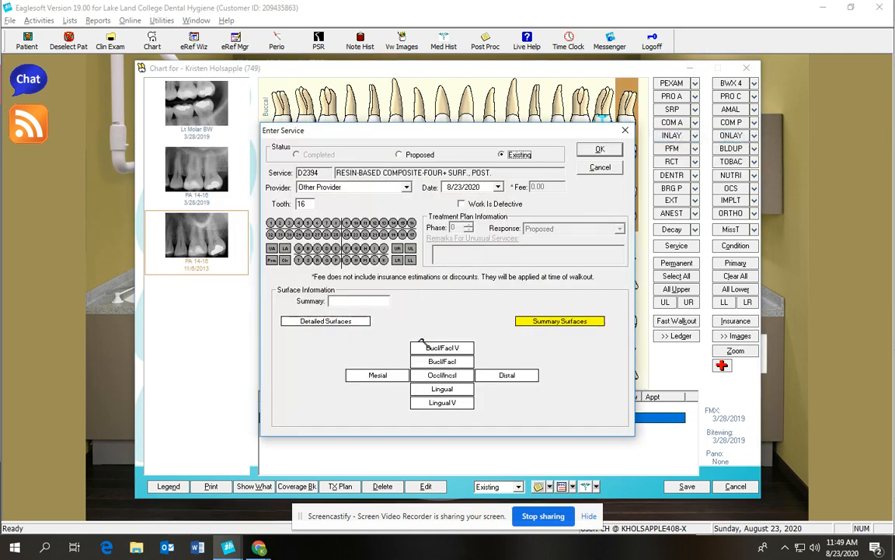
{"action": "left_click", "coordinate": [406, 374]}
{"action": "left_click", "coordinate": [432, 360]}
{"action": "left_click", "coordinate": [433, 347]}
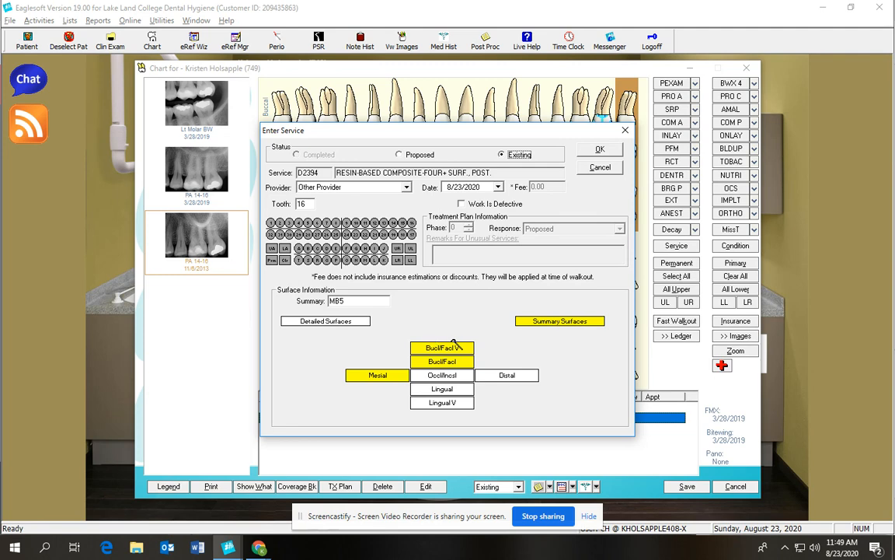
{"action": "left_click", "coordinate": [507, 374]}
{"action": "left_click", "coordinate": [443, 375]}
{"action": "left_click", "coordinate": [601, 150]}
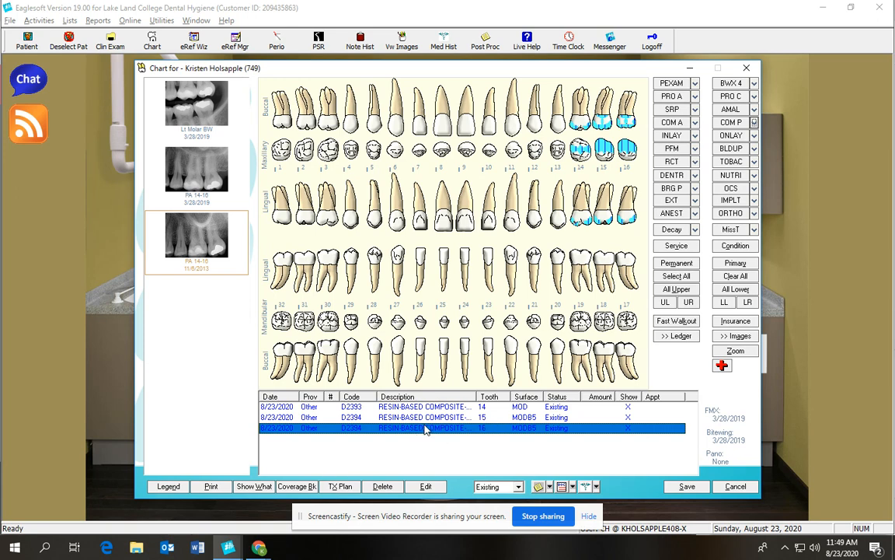
- Replace the tooth 16 entry with a Proposed four-or-more-surface posterior composite (D2394) on surfaces MODB5
{"action": "left_click", "coordinate": [382, 485]}
{"action": "left_click", "coordinate": [636, 149]}
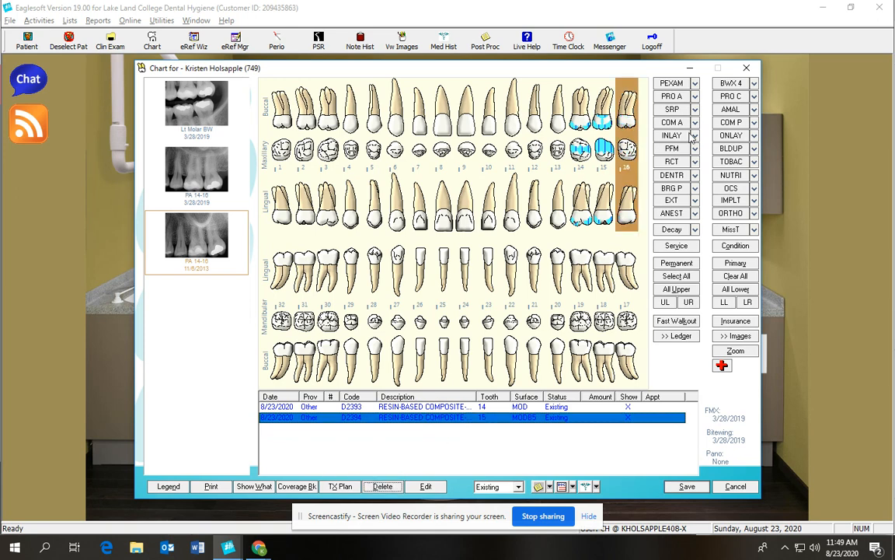
{"action": "left_click", "coordinate": [754, 123]}
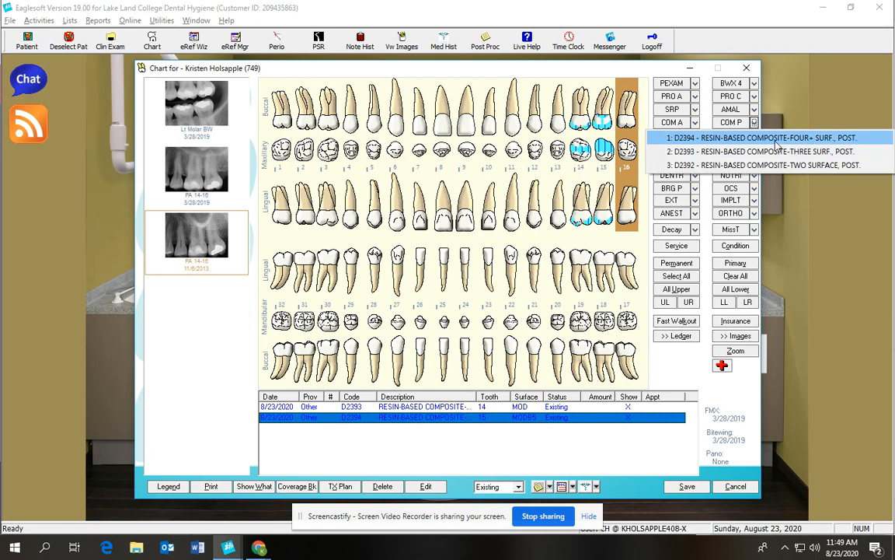
{"action": "left_click", "coordinate": [770, 137]}
{"action": "left_click", "coordinate": [400, 375]}
{"action": "left_click", "coordinate": [424, 362]}
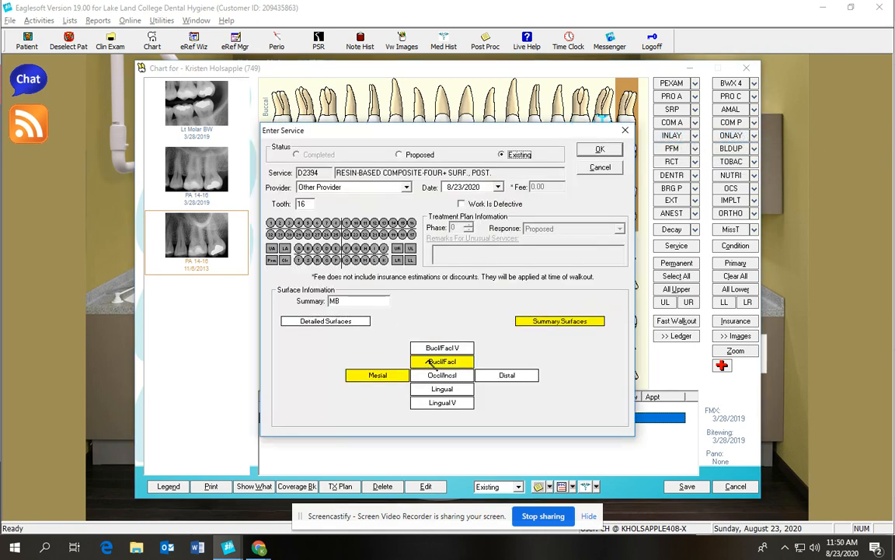
{"action": "left_click", "coordinate": [437, 347]}
{"action": "left_click", "coordinate": [442, 375]}
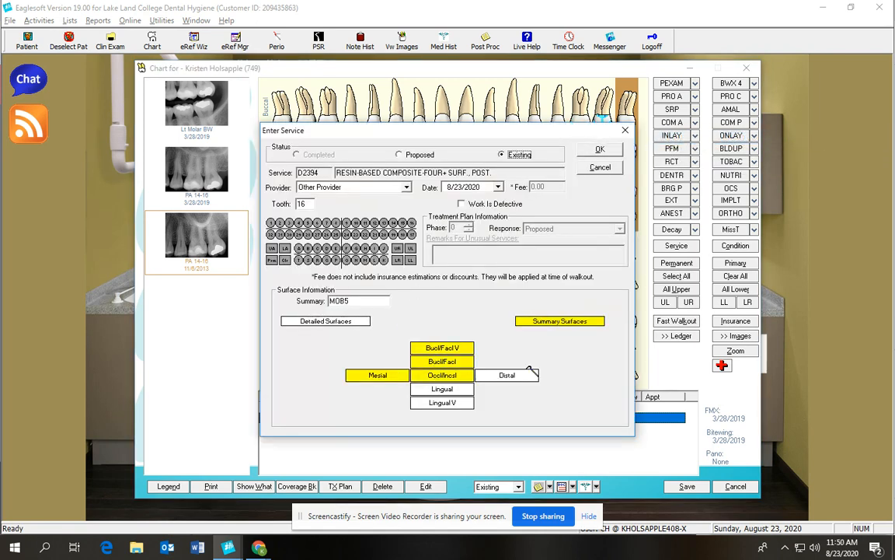
{"action": "left_click", "coordinate": [527, 374]}
{"action": "left_click", "coordinate": [411, 154]}
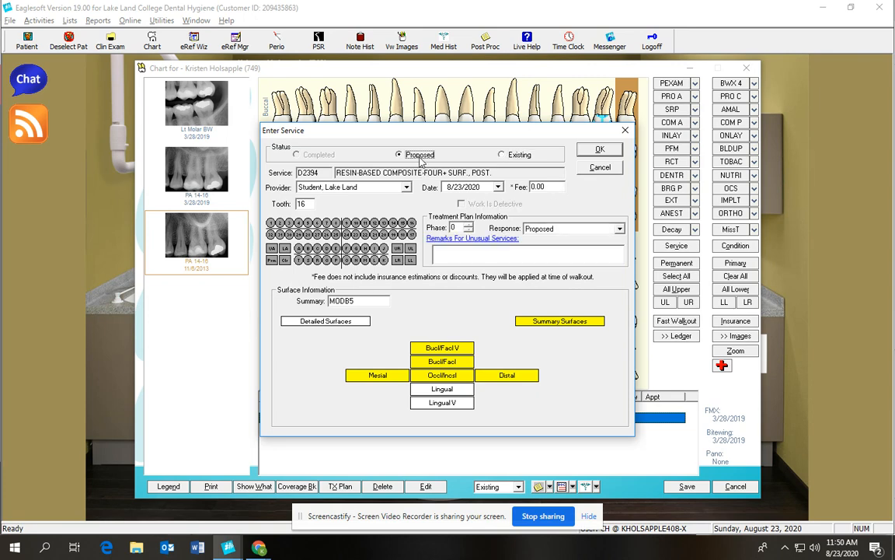
{"action": "left_click", "coordinate": [600, 150]}
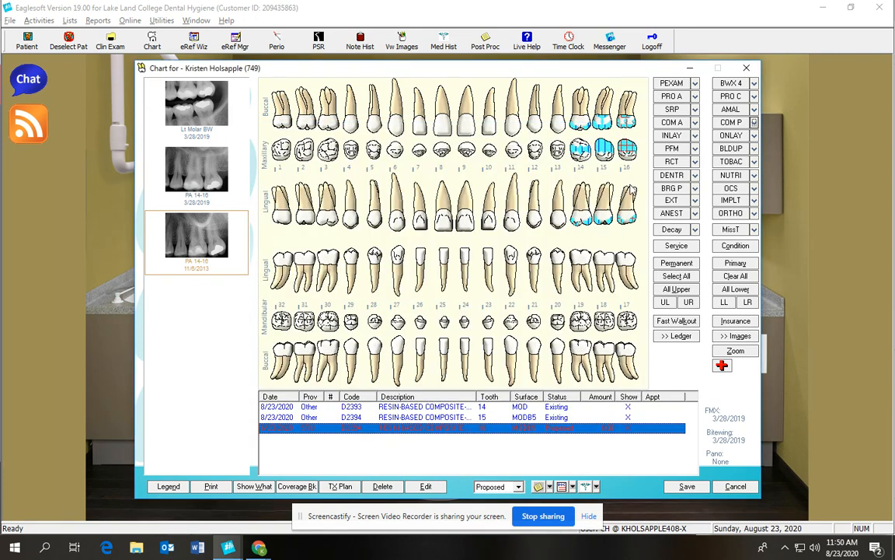
- Delete the three posterior composite entries for teeth 14, 15 and 16 from the chart
{"action": "left_click", "coordinate": [382, 486]}
{"action": "left_click", "coordinate": [383, 486]}
{"action": "left_click", "coordinate": [382, 485]}
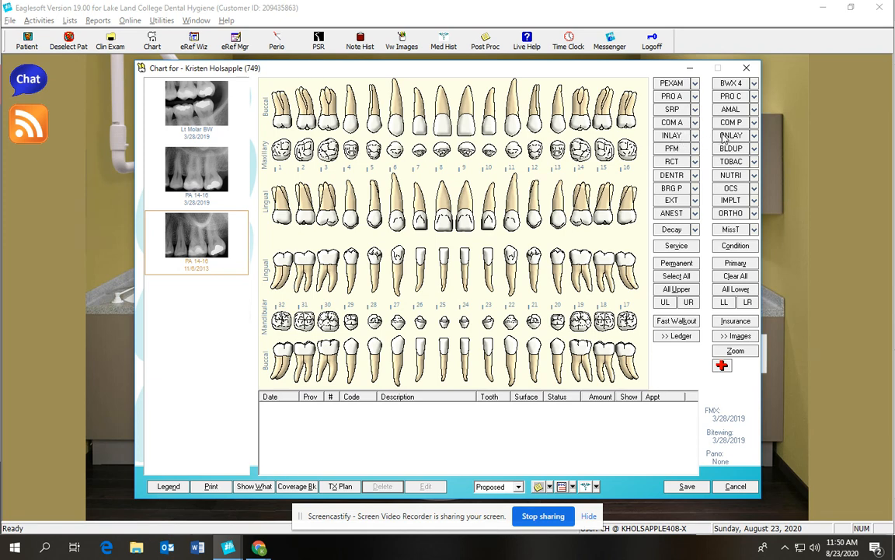
- Review the porcelain/ceramic inlay and onlay services available for different numbers of surfaces
{"action": "left_click", "coordinate": [677, 136]}
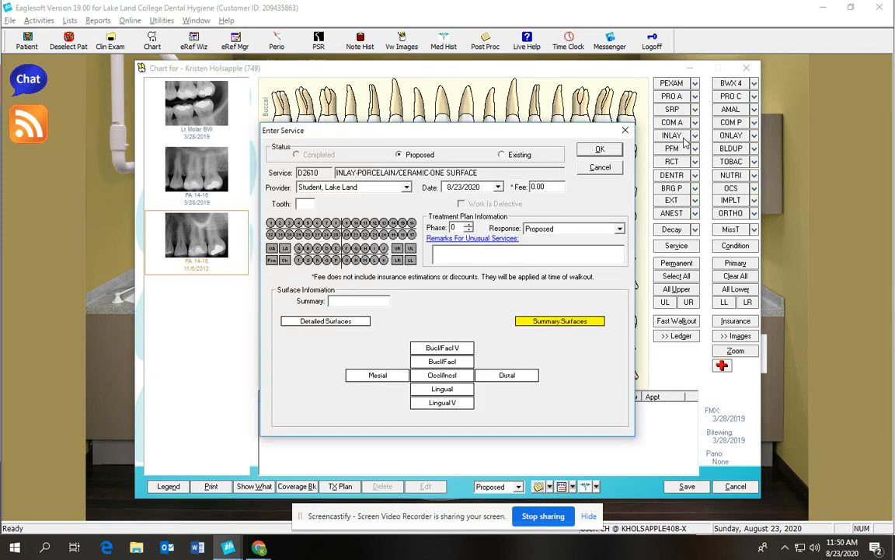
{"action": "left_click", "coordinate": [625, 131]}
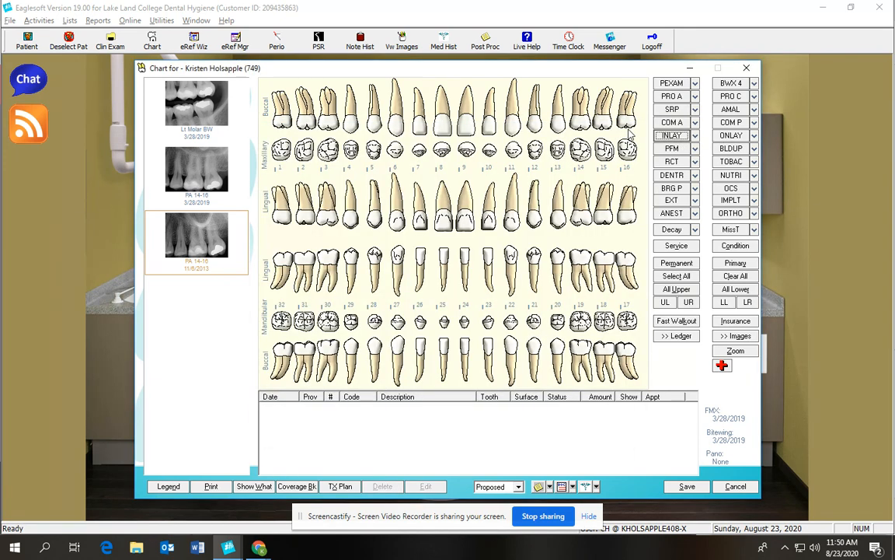
{"action": "left_click", "coordinate": [695, 136]}
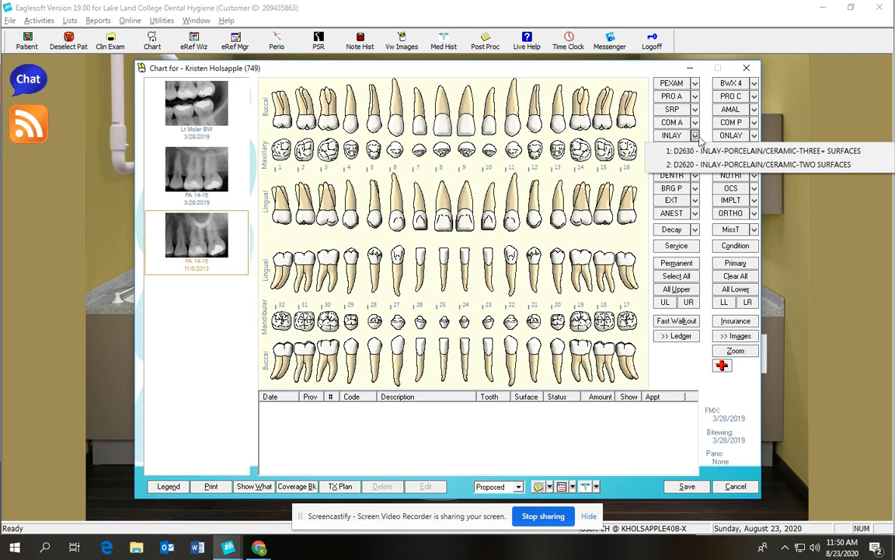
{"action": "left_click", "coordinate": [695, 137]}
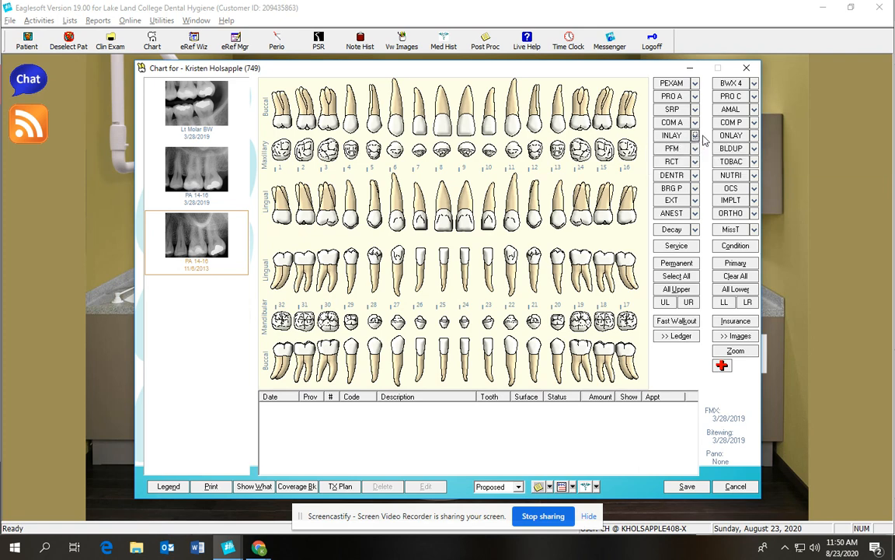
{"action": "left_click", "coordinate": [754, 136]}
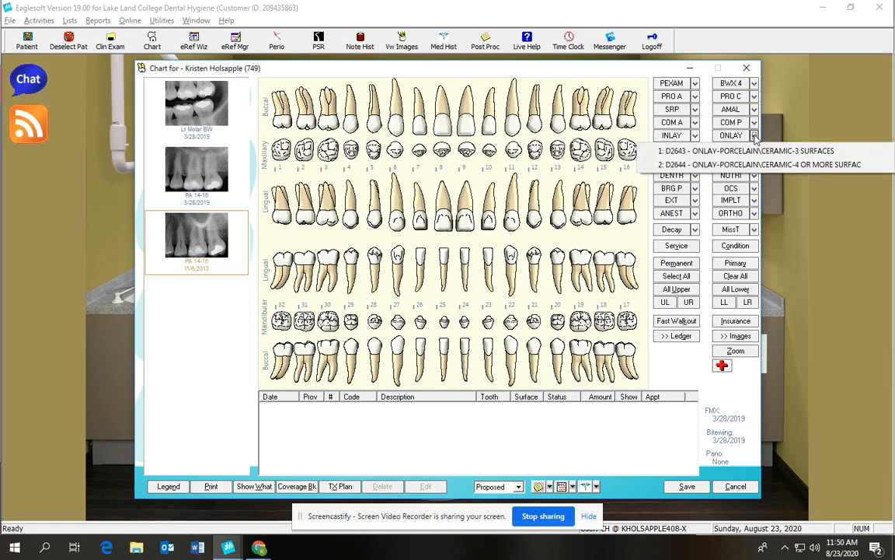
{"action": "left_click", "coordinate": [705, 132]}
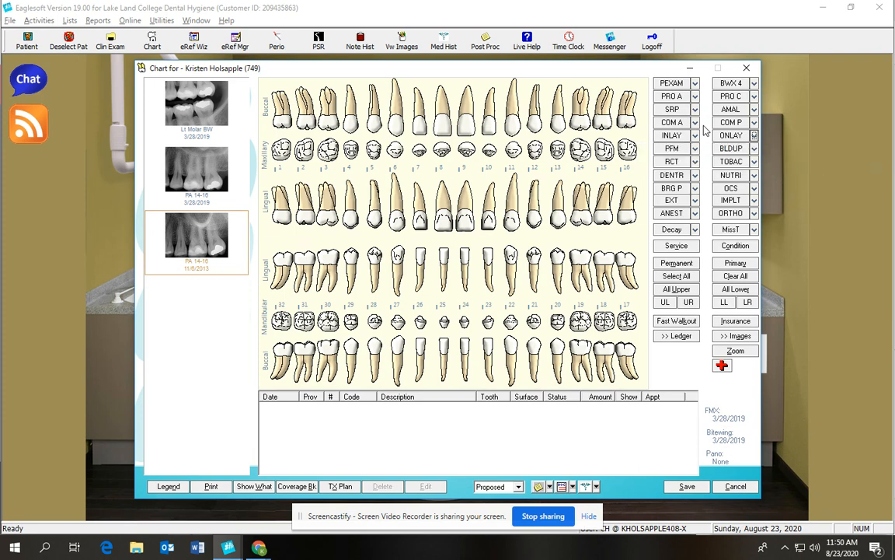
- Chart an Existing porcelain/ceramic inlay on the mesial and occlusal surfaces of tooth 15, using the default inlay service (D2610)
{"action": "left_click", "coordinate": [604, 148]}
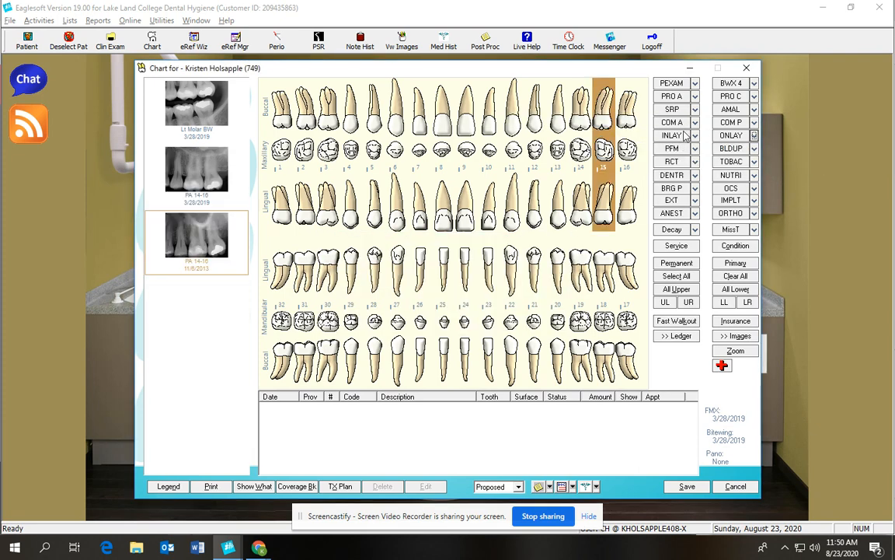
{"action": "left_click", "coordinate": [673, 135]}
{"action": "left_click", "coordinate": [402, 373]}
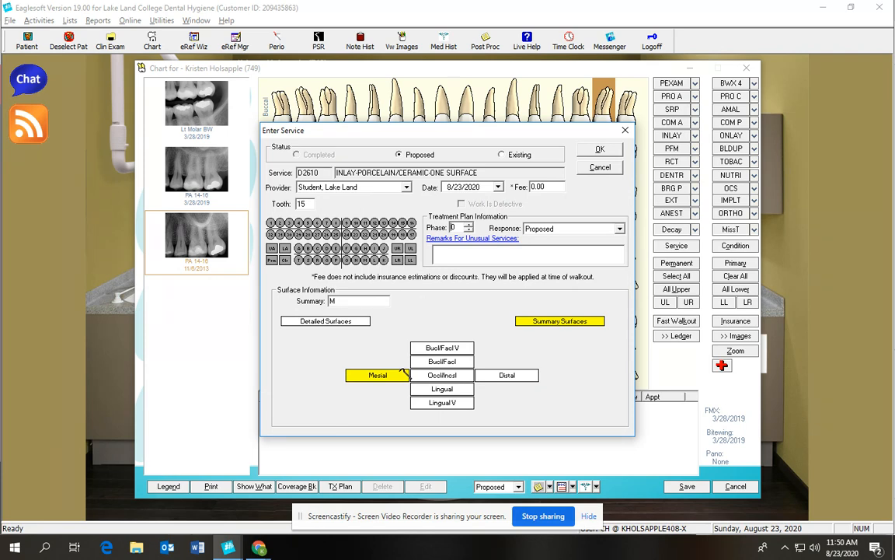
{"action": "left_click", "coordinate": [429, 374]}
{"action": "left_click", "coordinate": [509, 157]}
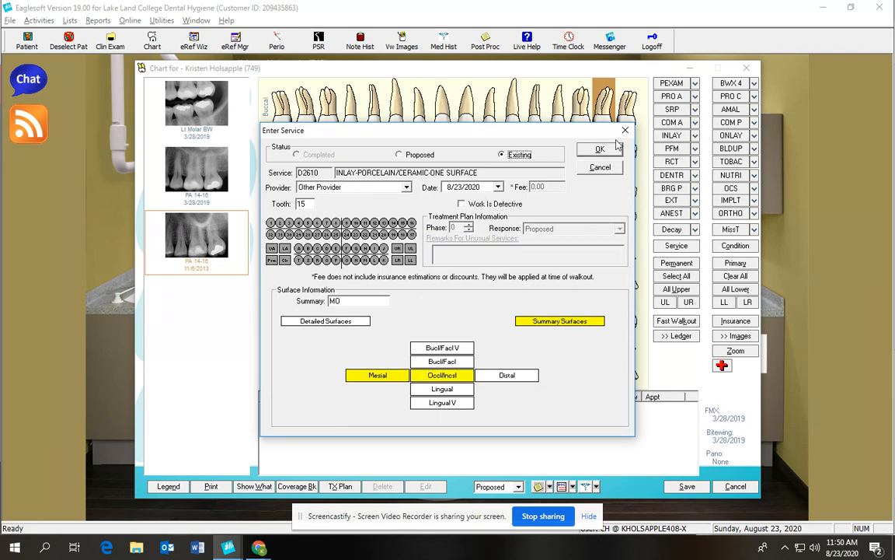
{"action": "left_click", "coordinate": [597, 149]}
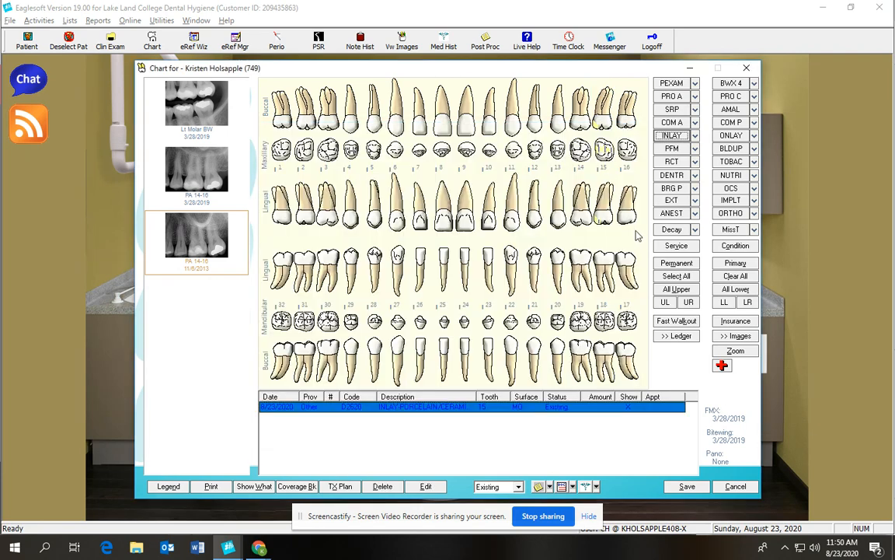
- Chart a Proposed porcelain/ceramic inlay on the mesial and occlusal surfaces of tooth 16, using the default inlay service (D2610)
{"action": "left_click", "coordinate": [679, 136]}
{"action": "left_click", "coordinate": [381, 375]}
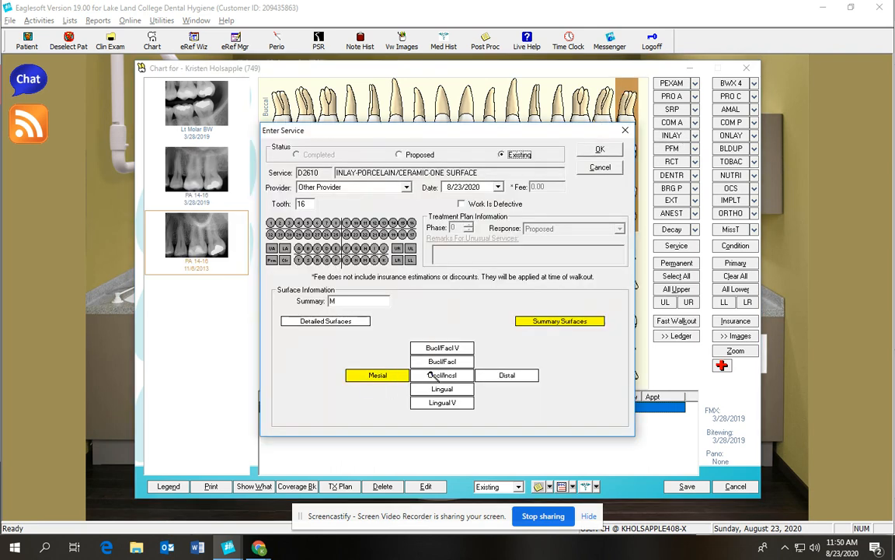
{"action": "left_click", "coordinate": [435, 374]}
{"action": "left_click", "coordinate": [400, 155]}
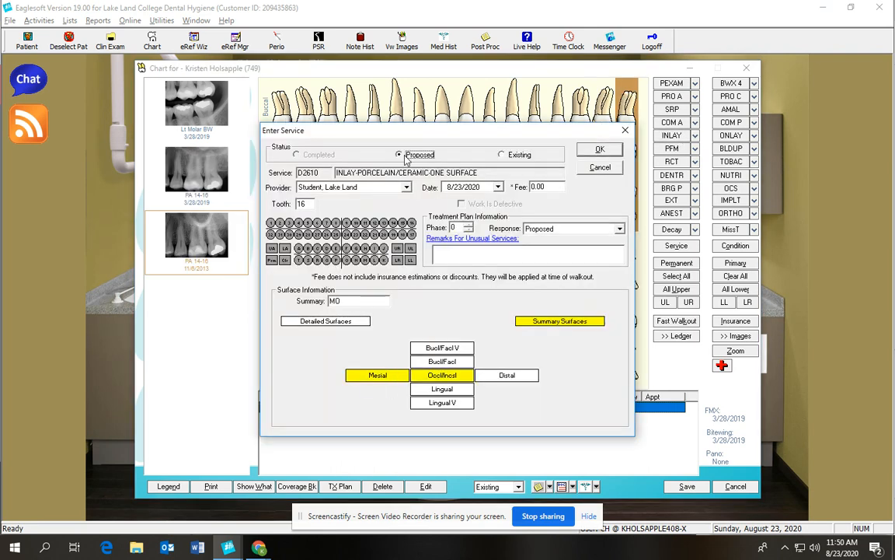
{"action": "left_click", "coordinate": [596, 149]}
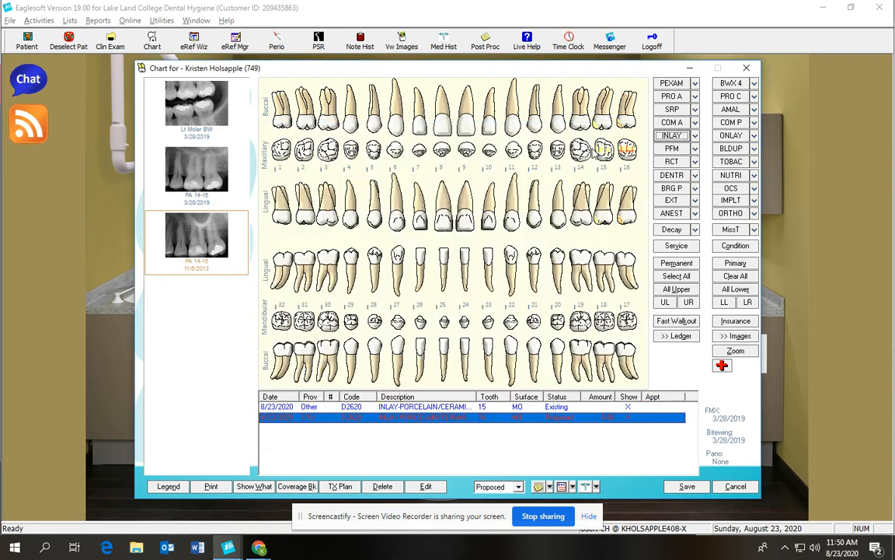
- Clear the inlay entries and chart an Existing two-surface porcelain/ceramic onlay (D2642) on tooth 14 with the occlusal surface
{"action": "left_click", "coordinate": [381, 487]}
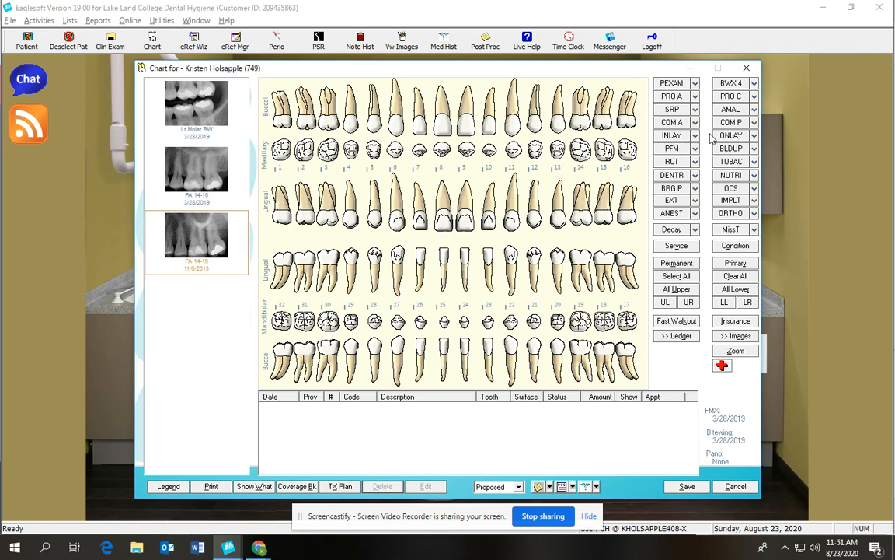
{"action": "left_click", "coordinate": [583, 152]}
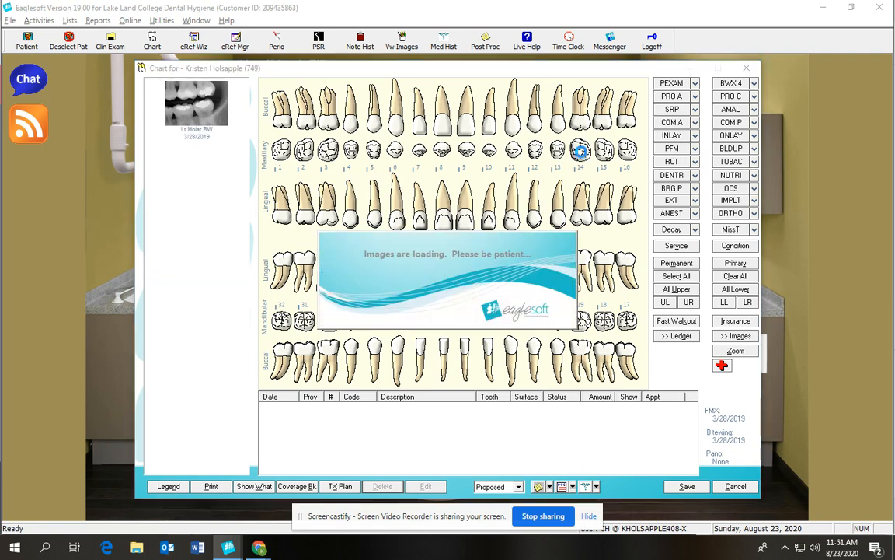
{"action": "left_click", "coordinate": [720, 138]}
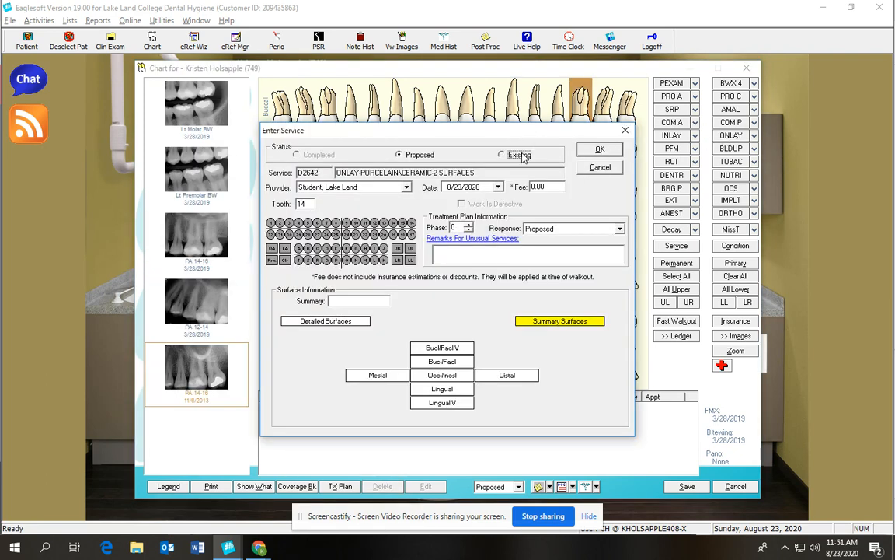
{"action": "left_click", "coordinate": [502, 154]}
{"action": "left_click", "coordinate": [599, 150]}
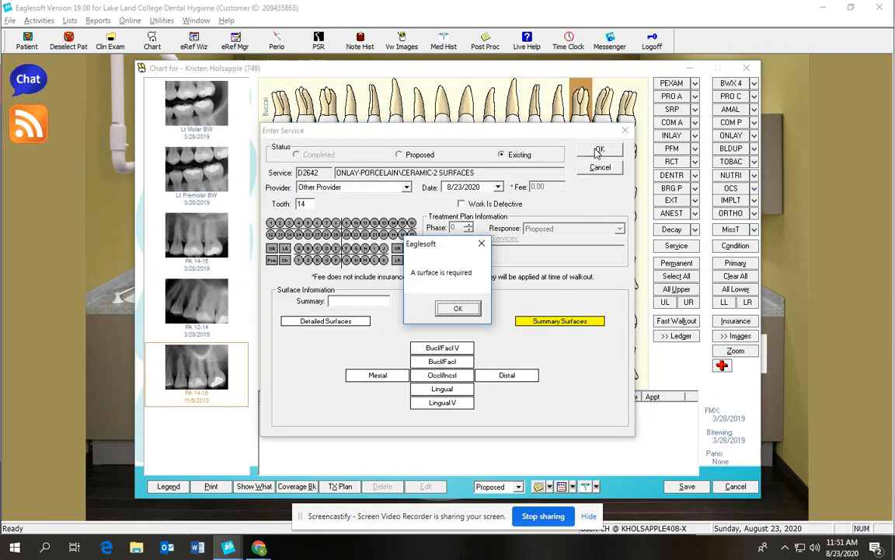
{"action": "left_click", "coordinate": [458, 309]}
{"action": "left_click", "coordinate": [458, 376]}
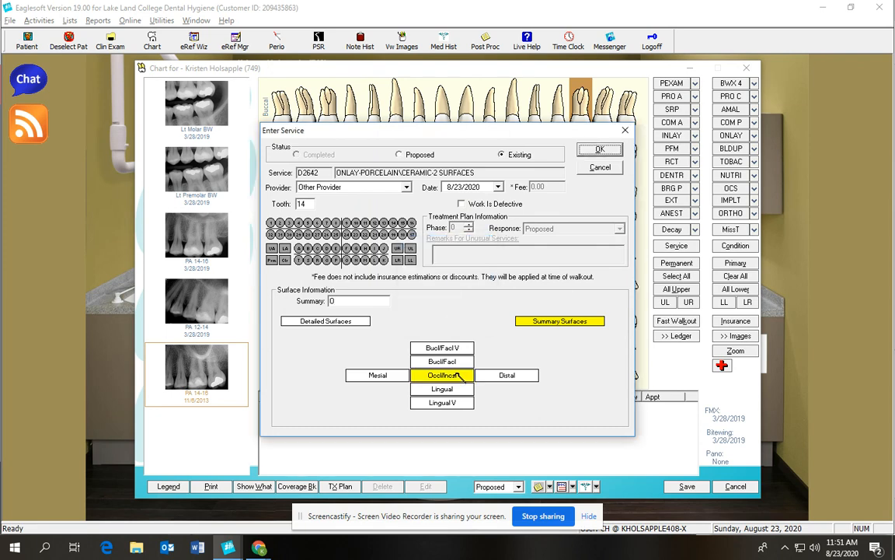
{"action": "left_click", "coordinate": [598, 150]}
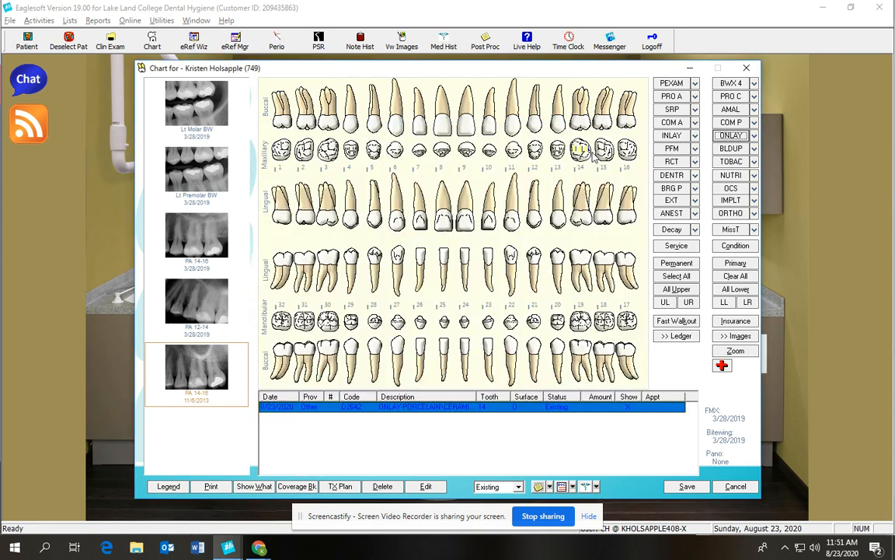
- Delete the onlay entry and chart an Existing one-surface amalgam (D2140) on the occlusal surface of tooth 15
{"action": "left_click", "coordinate": [386, 487]}
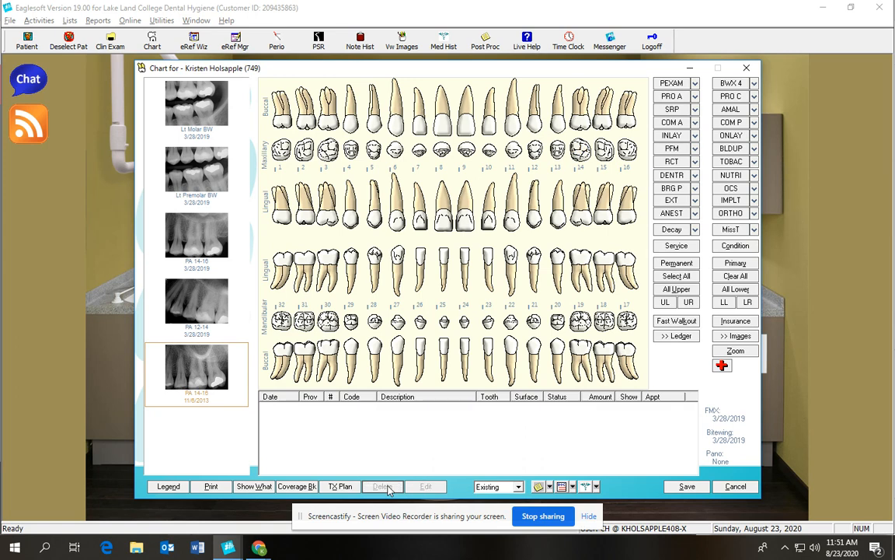
{"action": "left_click", "coordinate": [754, 109]}
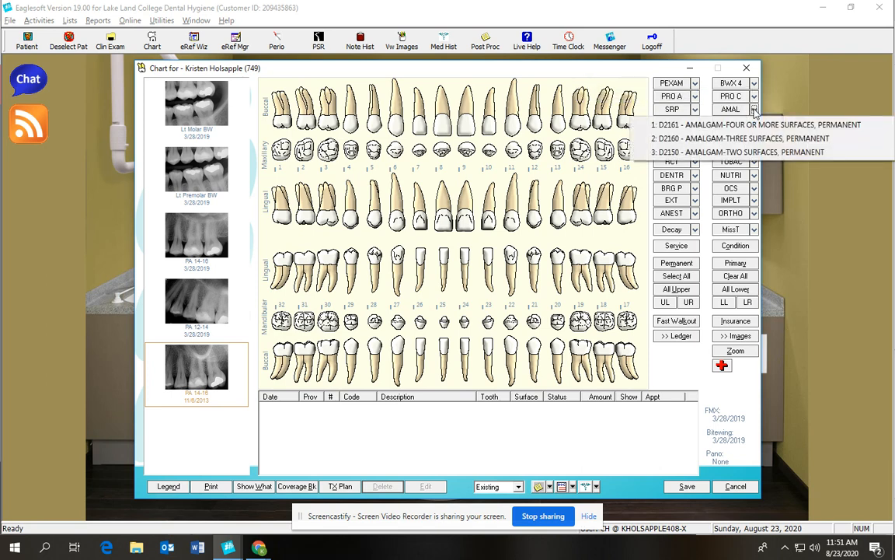
{"action": "left_click", "coordinate": [603, 152]}
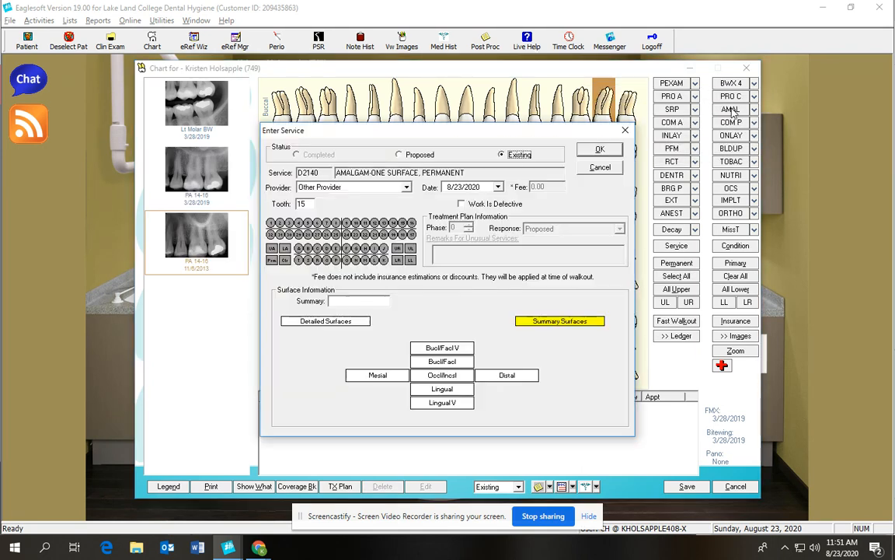
{"action": "left_click", "coordinate": [441, 375]}
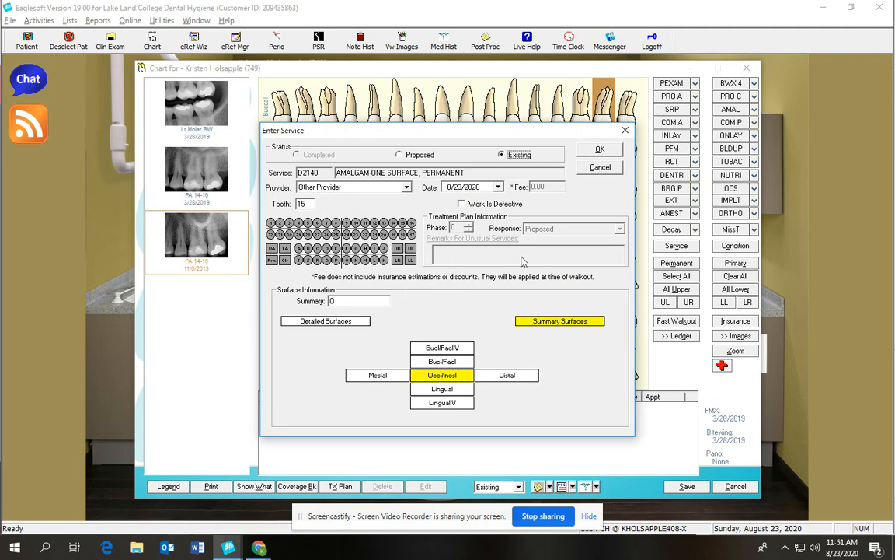
{"action": "left_click", "coordinate": [591, 149]}
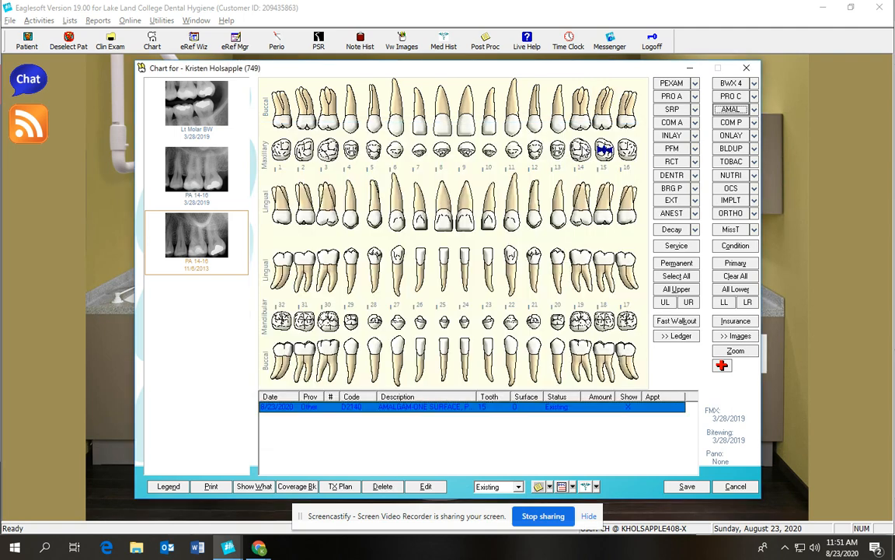
- Chart an Existing amalgam of four or more surfaces (D2161) on tooth 14 with surfaces MODB5
{"action": "left_click", "coordinate": [754, 109]}
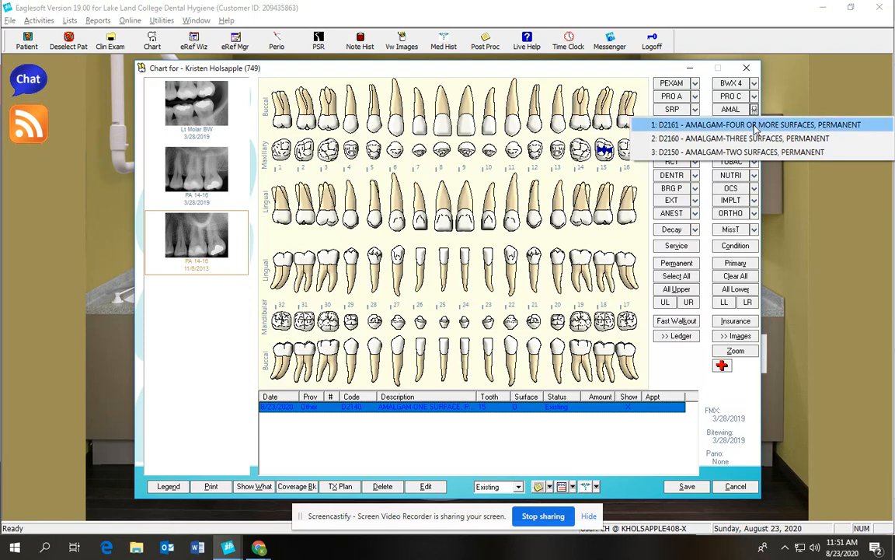
{"action": "left_click", "coordinate": [754, 125]}
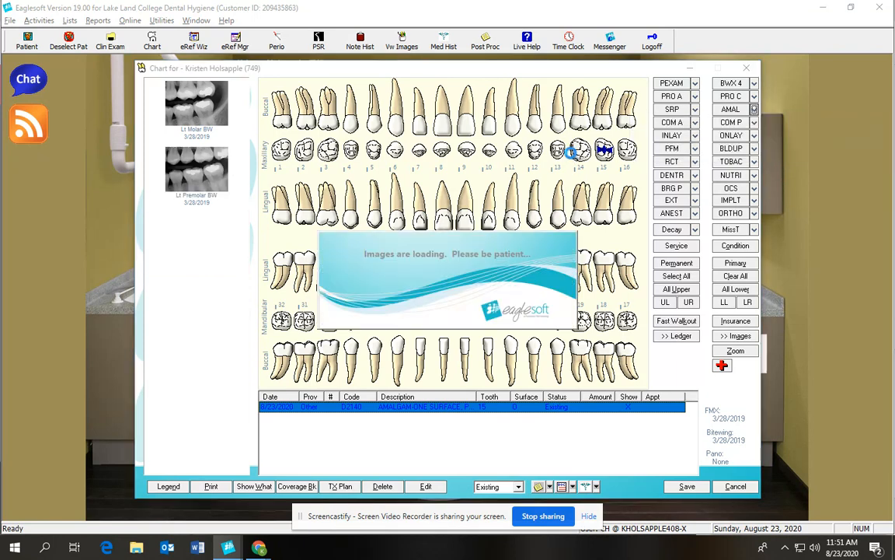
{"action": "left_click", "coordinate": [754, 110]}
{"action": "left_click", "coordinate": [754, 125]}
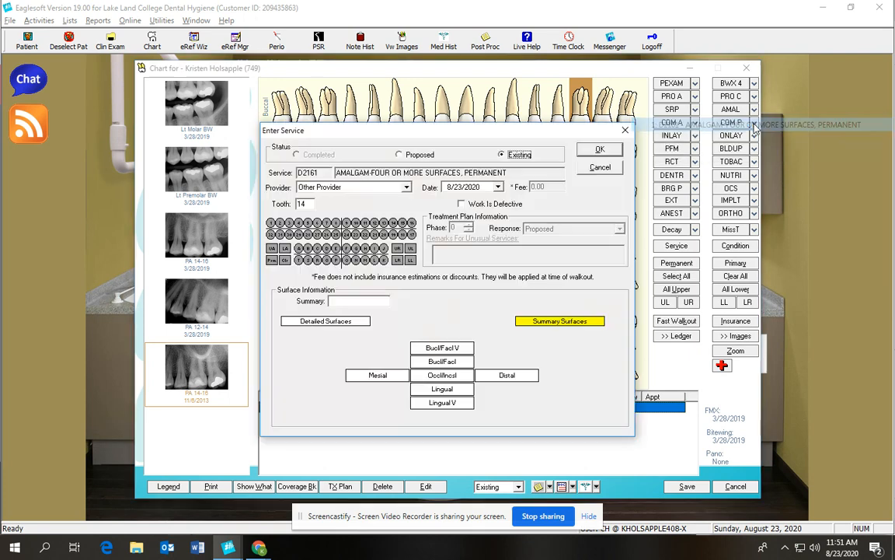
{"action": "left_click", "coordinate": [403, 374]}
{"action": "left_click", "coordinate": [424, 375]}
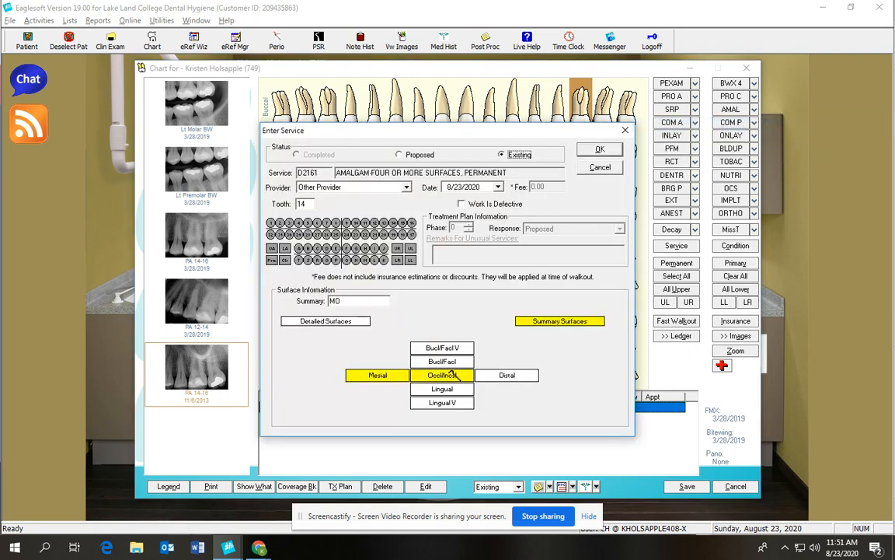
{"action": "left_click", "coordinate": [509, 375]}
{"action": "left_click", "coordinate": [461, 347]}
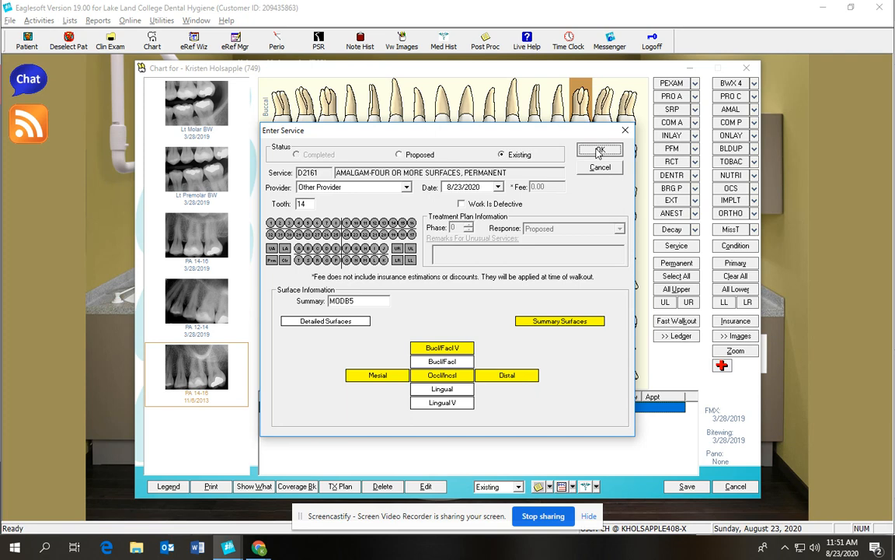
{"action": "left_click", "coordinate": [599, 149]}
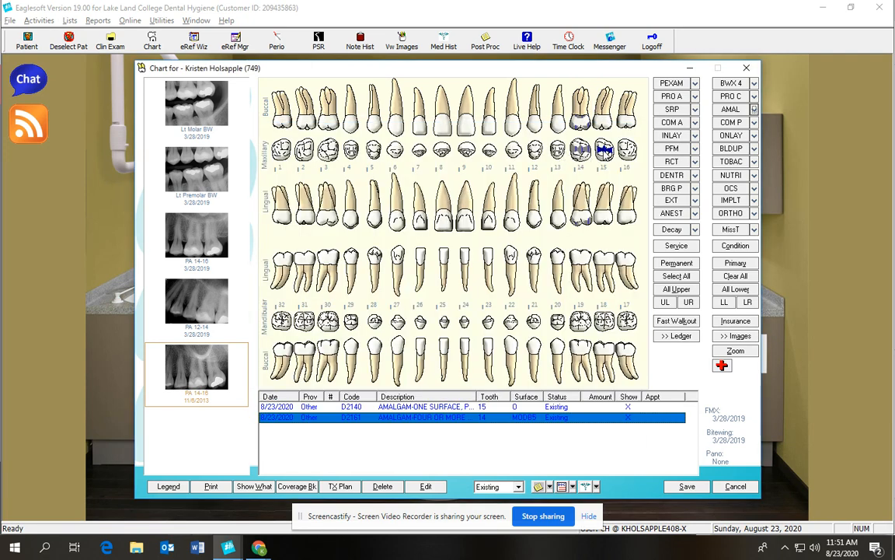
- Delete both amalgam entries and chart an Existing porcelain fused to high noble metal crown (D2750) on tooth 2
{"action": "left_click", "coordinate": [384, 487]}
{"action": "left_click", "coordinate": [384, 488]}
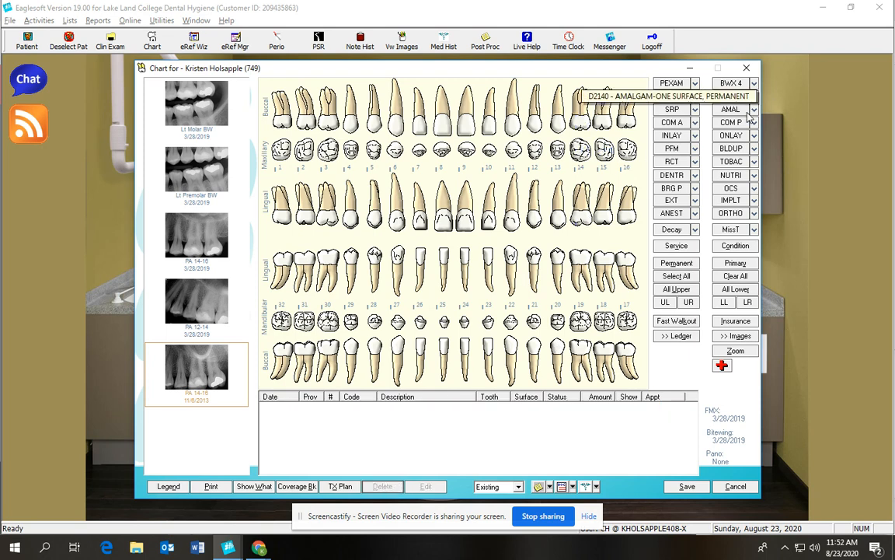
{"action": "left_click", "coordinate": [678, 150]}
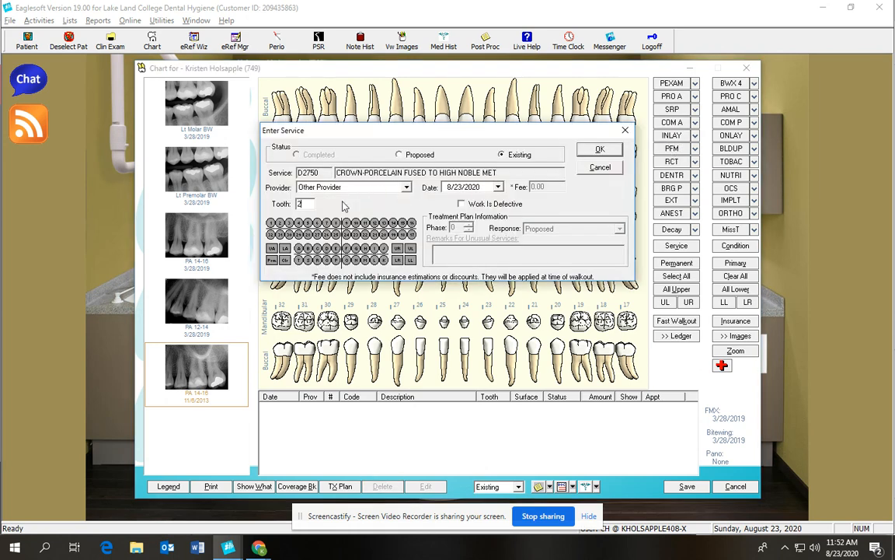
{"action": "left_click", "coordinate": [599, 149]}
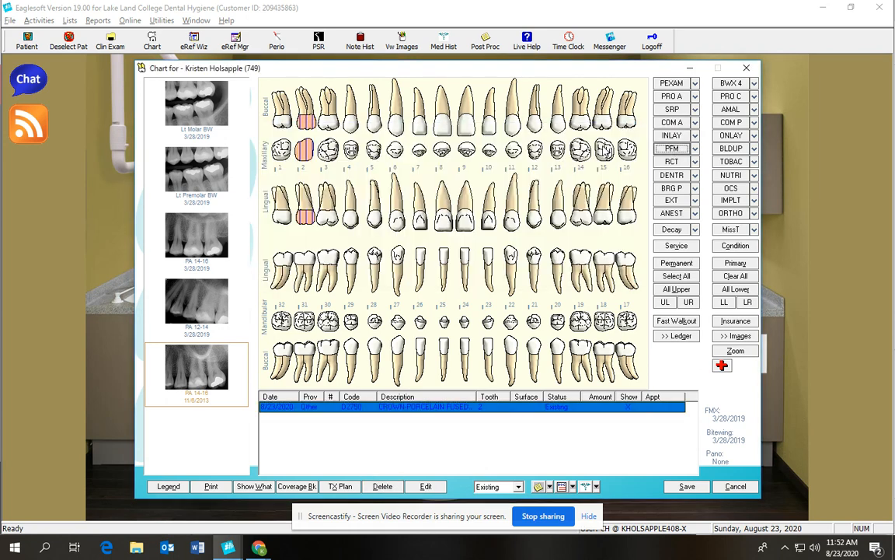
- Chart an Existing full cast high noble metal crown (D2790) on tooth 3
{"action": "left_click", "coordinate": [696, 151]}
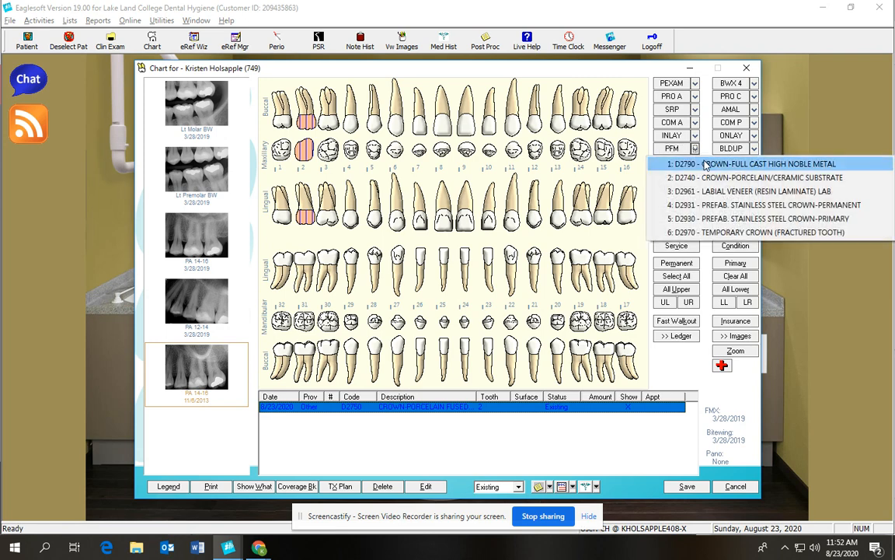
{"action": "left_click", "coordinate": [706, 164]}
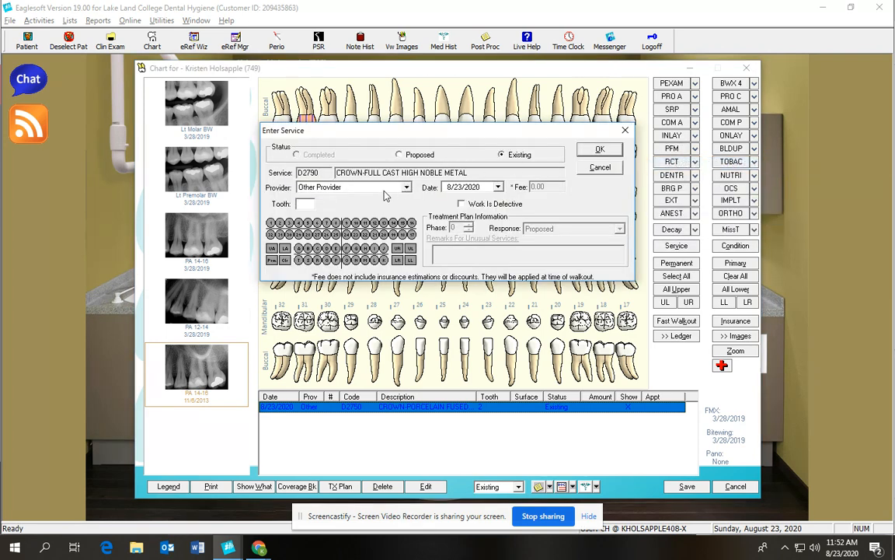
{"action": "type", "text": "3"}
{"action": "key", "text": "Return"}
- Chart an Existing labial veneer, resin laminate (D2961), on tooth 8
{"action": "left_click", "coordinate": [672, 148]}
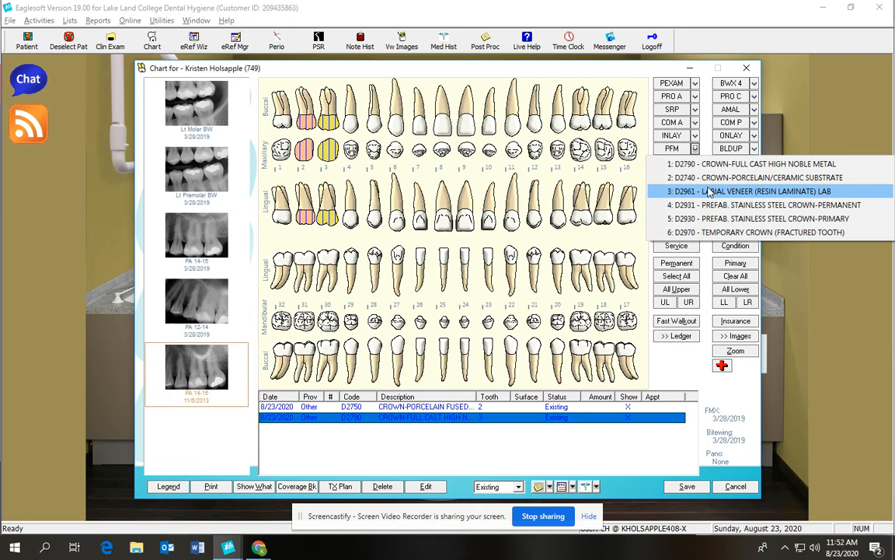
{"action": "left_click", "coordinate": [709, 191]}
{"action": "type", "text": "8"}
{"action": "left_click", "coordinate": [595, 148]}
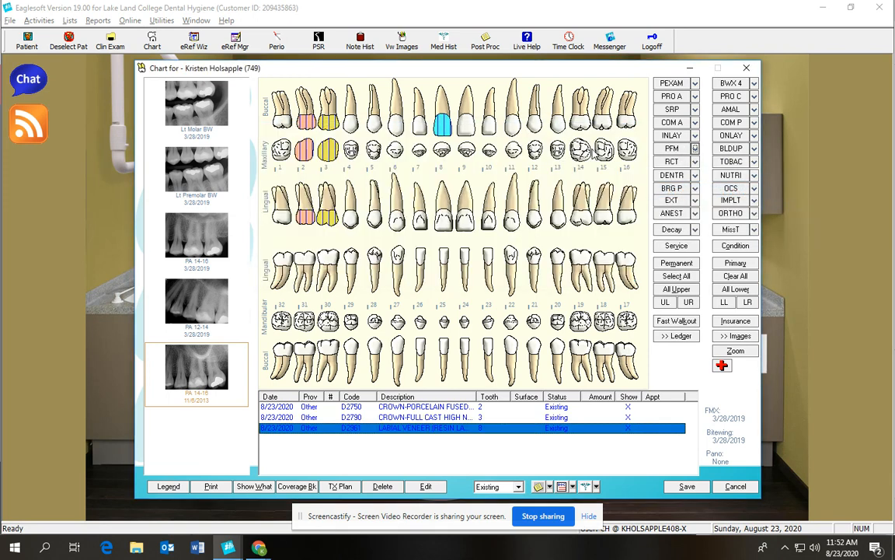
- Chart an Existing prefabricated stainless steel crown for a permanent tooth (D2931) on tooth 4
{"action": "left_click", "coordinate": [695, 149]}
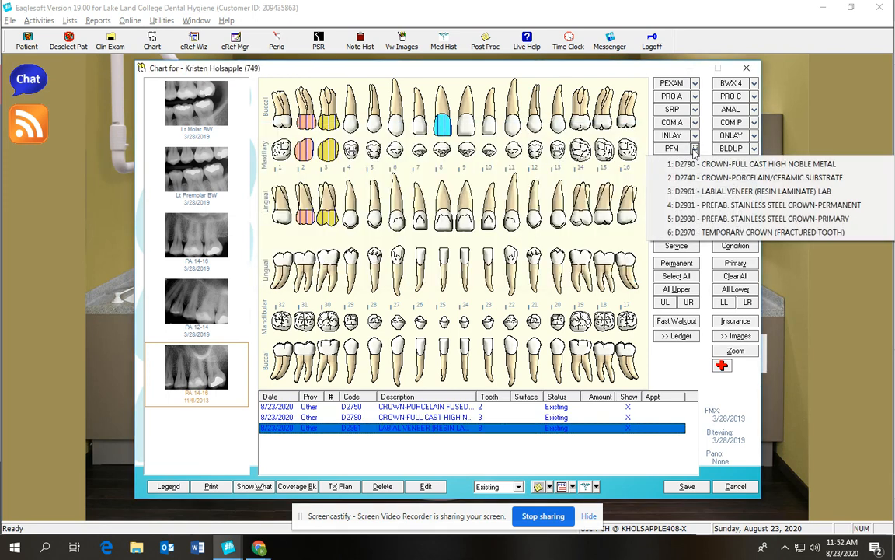
{"action": "left_click", "coordinate": [709, 205]}
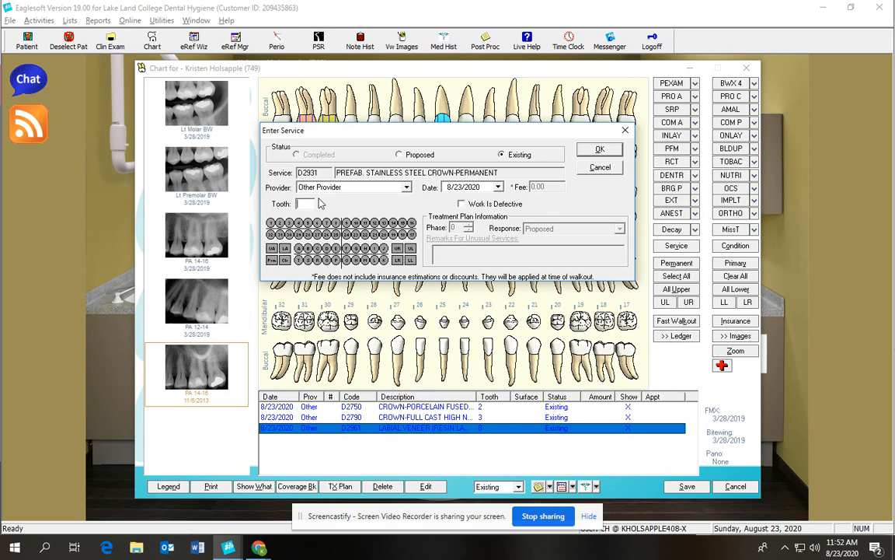
{"action": "left_click", "coordinate": [595, 150]}
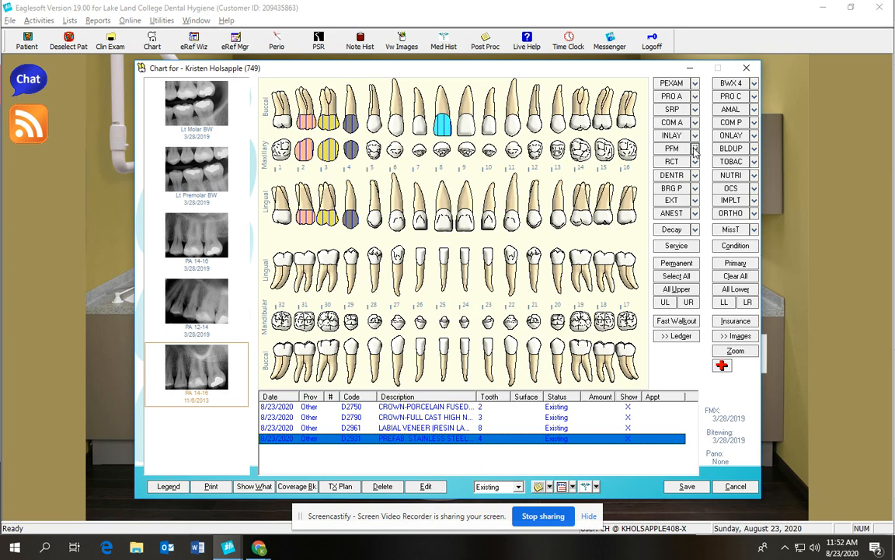
- Change tooth 5 to a primary tooth and chart an Existing primary prefabricated stainless steel crown (D2930) on tooth B
{"action": "left_click", "coordinate": [374, 149]}
{"action": "left_click", "coordinate": [735, 262]}
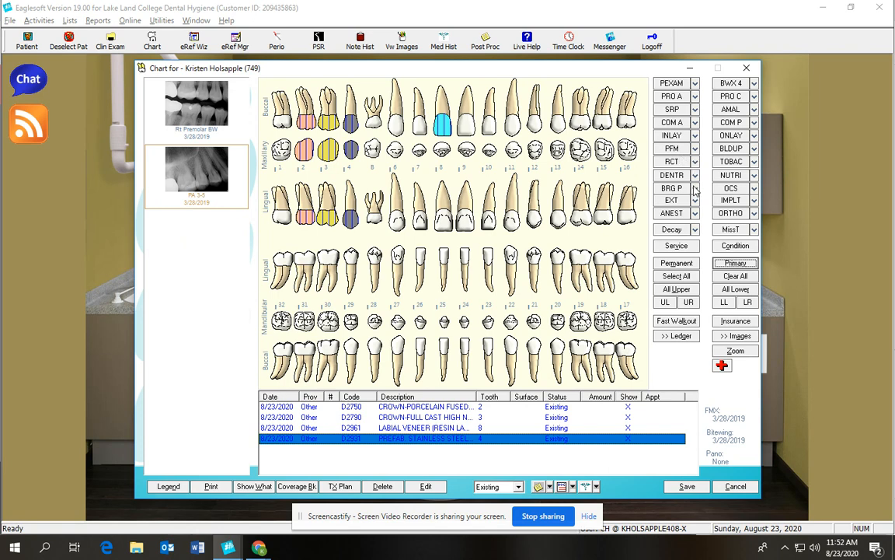
{"action": "left_click", "coordinate": [695, 147]}
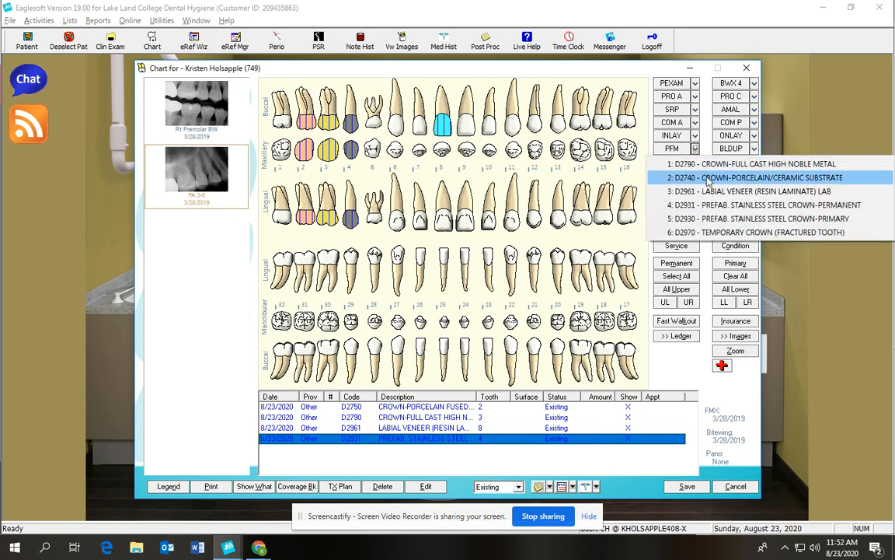
{"action": "left_click", "coordinate": [724, 220]}
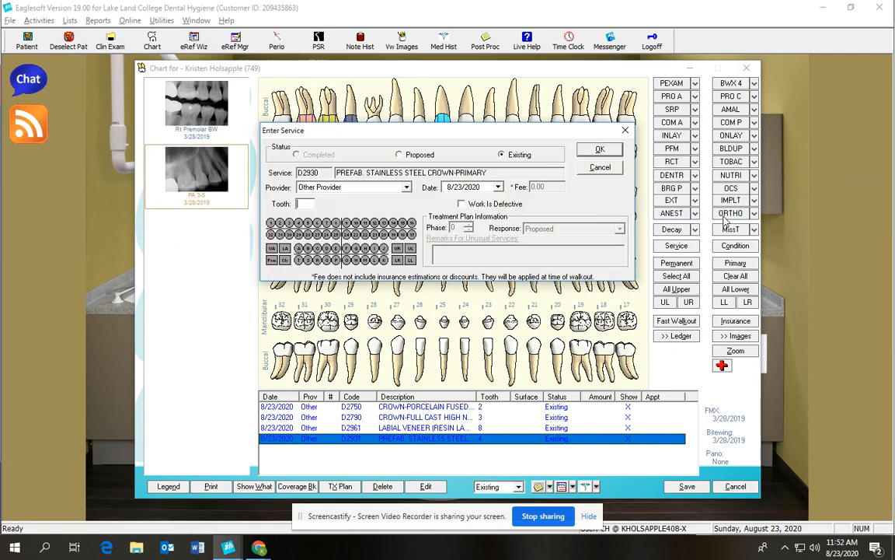
{"action": "left_click", "coordinate": [593, 150]}
{"action": "left_click", "coordinate": [456, 230]}
{"action": "type", "text": "8"}
{"action": "left_click", "coordinate": [600, 150]}
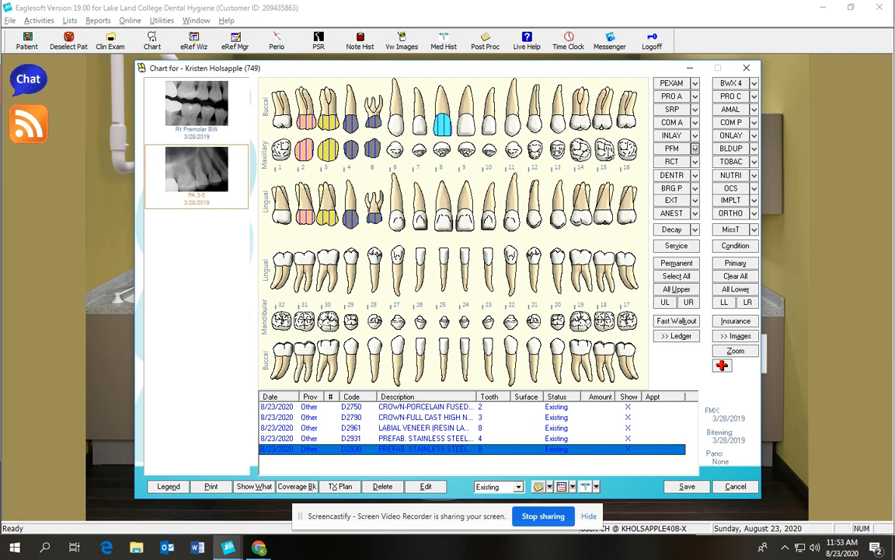
- Chart an Existing temporary crown for a fractured tooth (D2970) on tooth 6
{"action": "left_click", "coordinate": [695, 148]}
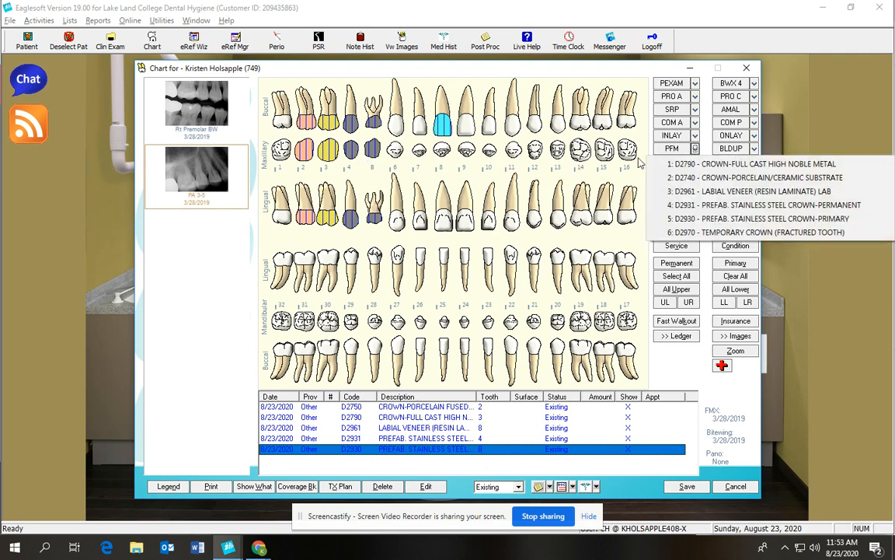
{"action": "left_click", "coordinate": [707, 233]}
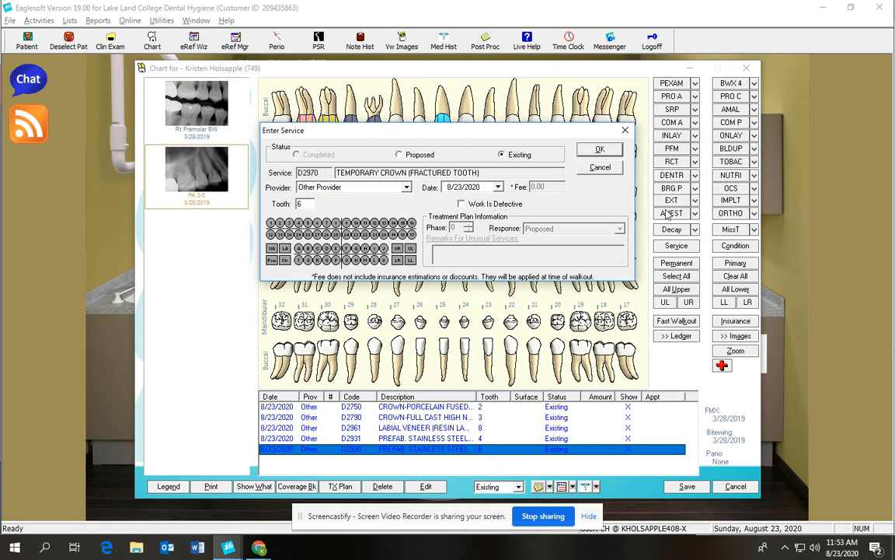
{"action": "left_click", "coordinate": [596, 151]}
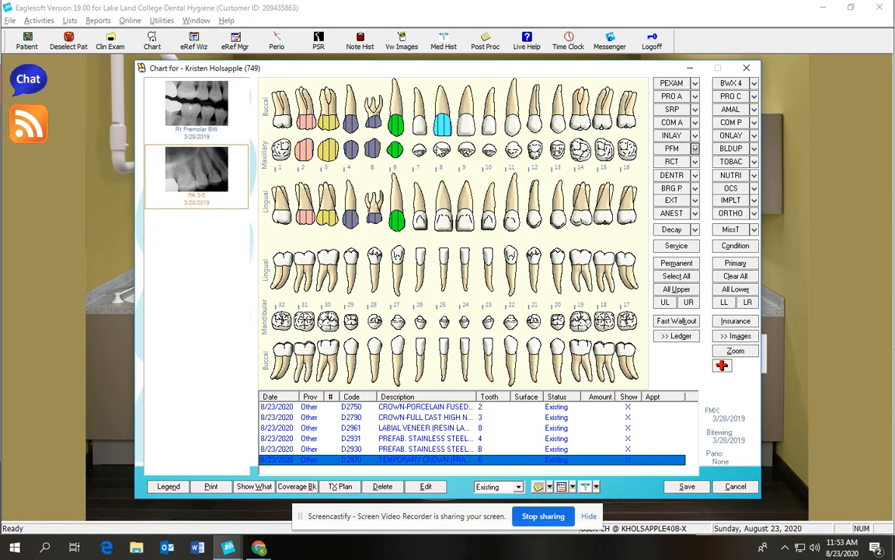
- Delete all the charted crown and veneer entries from the service list, leaving it empty
{"action": "left_click", "coordinate": [380, 486]}
{"action": "left_click", "coordinate": [381, 487]}
{"action": "left_click", "coordinate": [380, 487]}
{"action": "left_click", "coordinate": [381, 487]}
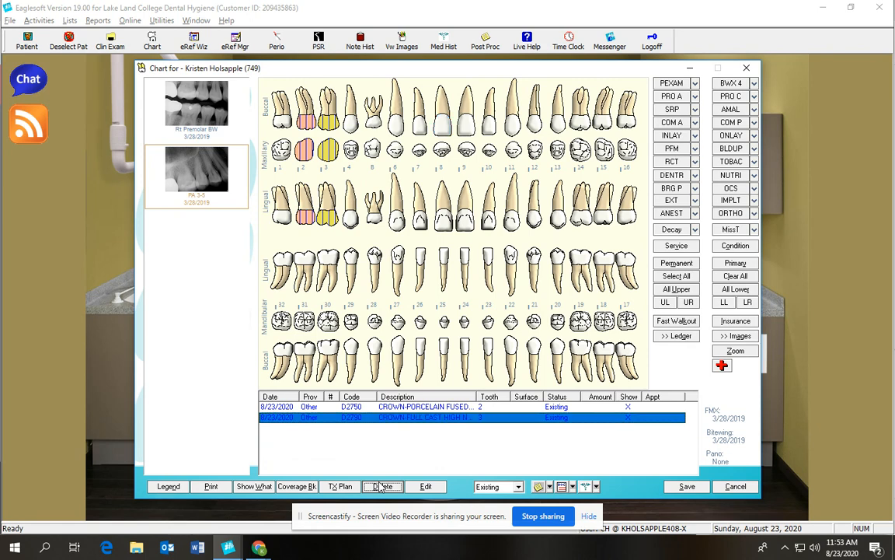
{"action": "left_click", "coordinate": [381, 487]}
{"action": "left_click", "coordinate": [381, 486]}
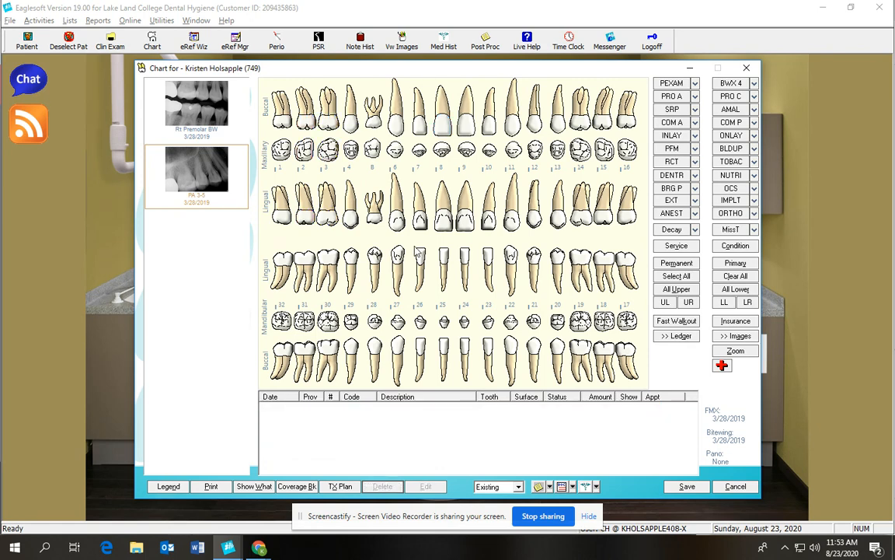
- Chart an Existing core buildup, including any pins (D2950), on tooth 15
{"action": "left_click", "coordinate": [696, 149]}
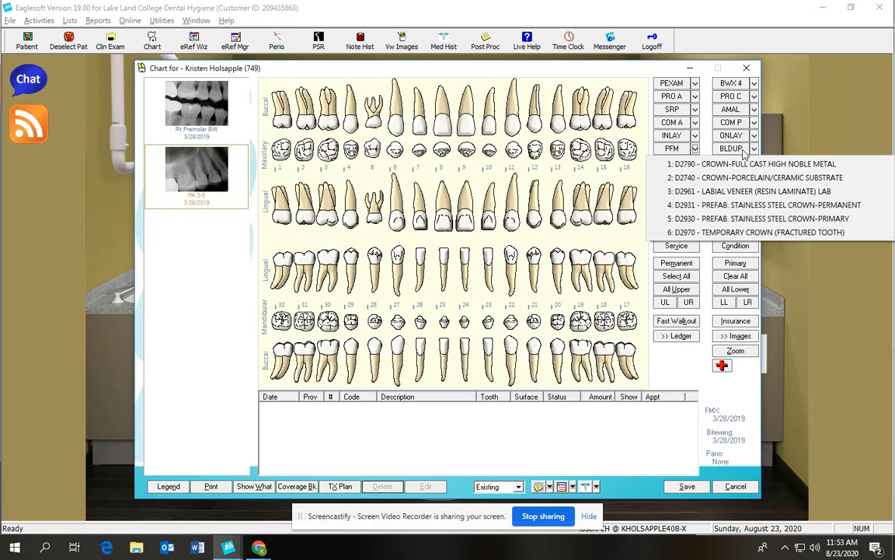
{"action": "left_click", "coordinate": [708, 151]}
{"action": "left_click", "coordinate": [598, 134]}
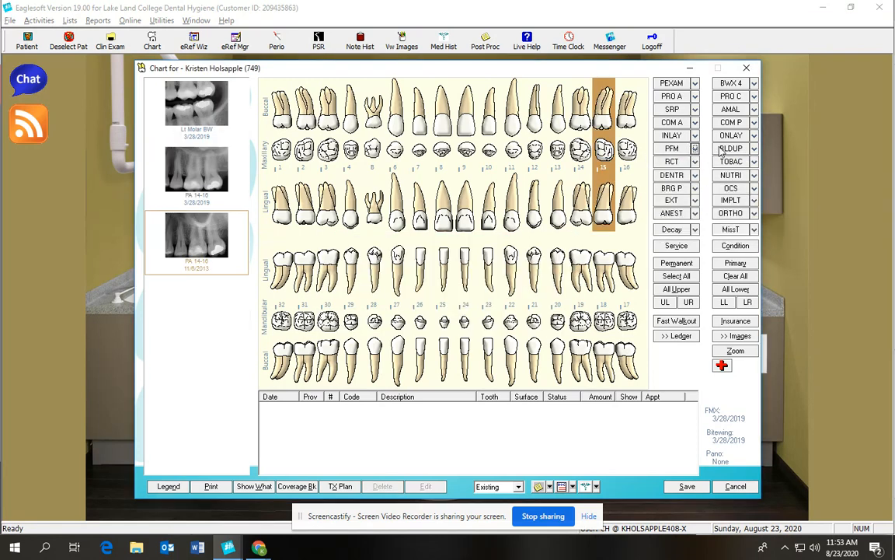
{"action": "left_click", "coordinate": [732, 150]}
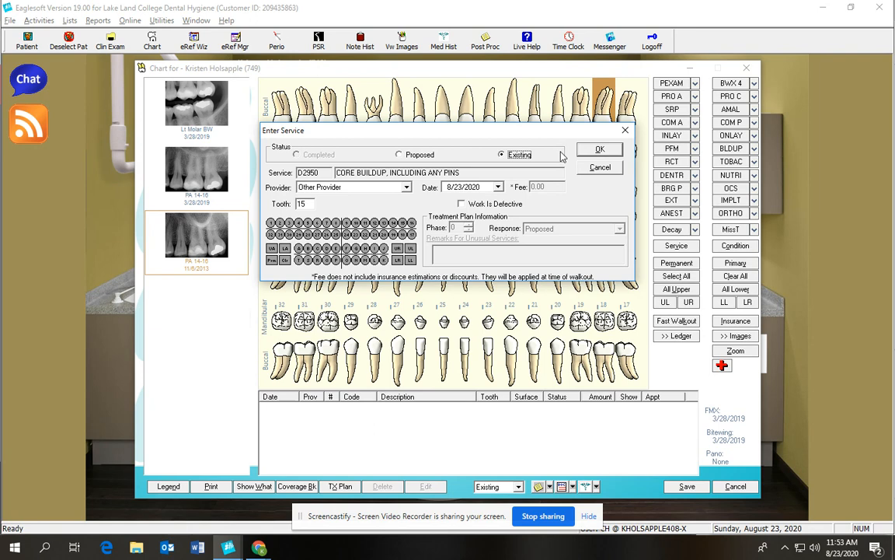
{"action": "left_click", "coordinate": [597, 151]}
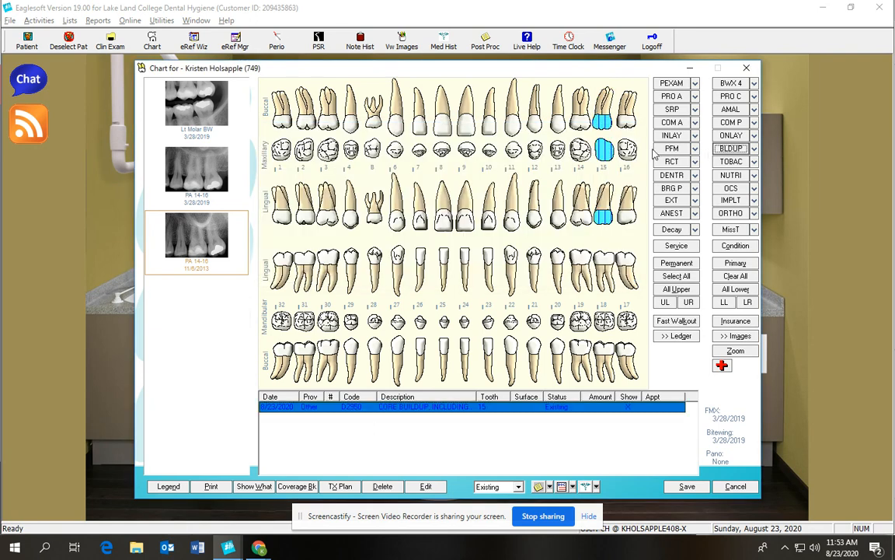
- Chart an Existing cast post and core in addition to crown (D2952) on tooth 16
{"action": "left_click", "coordinate": [752, 150]}
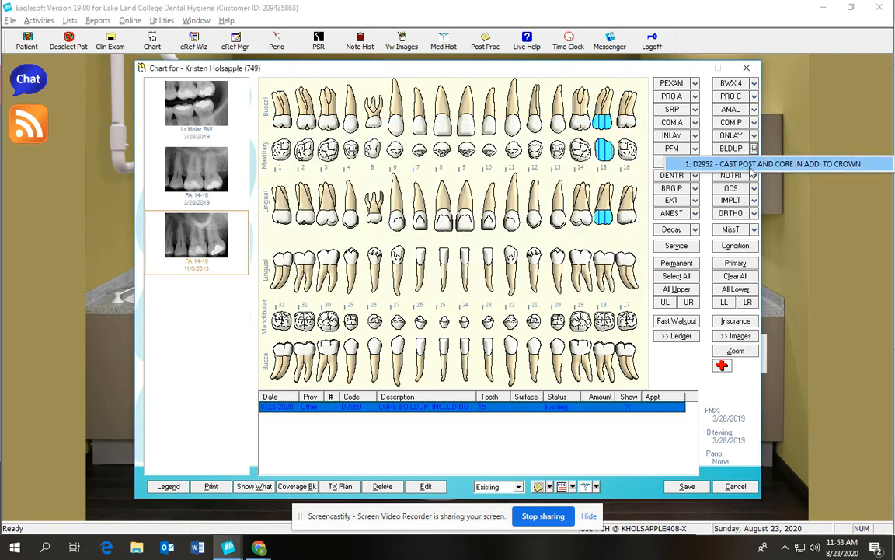
{"action": "left_click", "coordinate": [754, 163]}
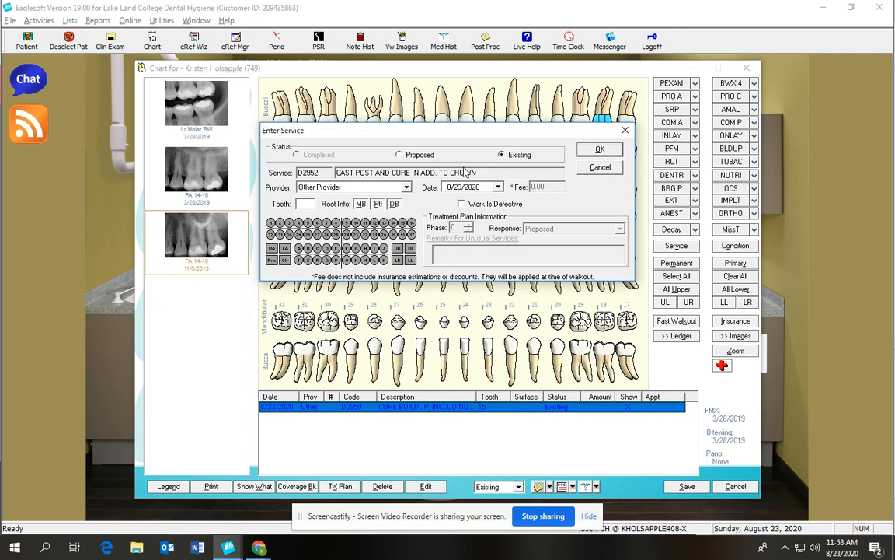
{"action": "type", "text": "16"}
{"action": "left_click", "coordinate": [601, 151]}
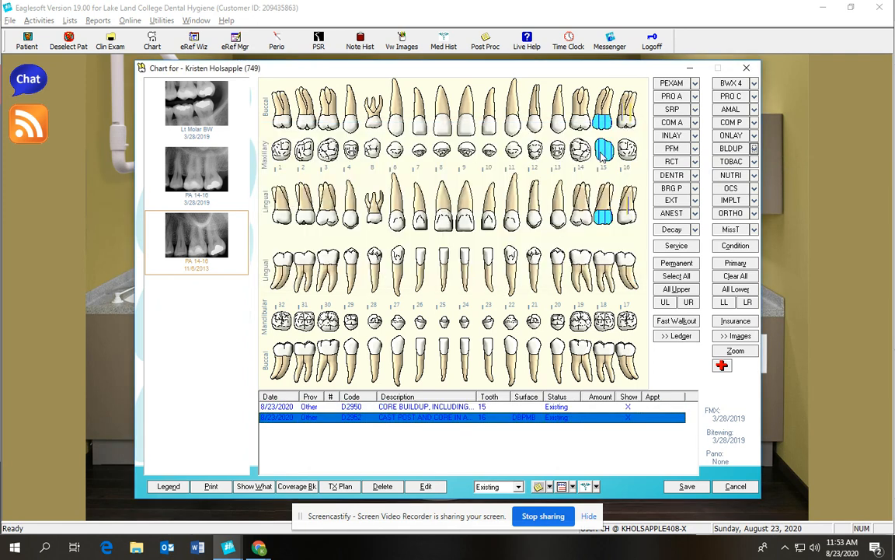
- Delete the core buildup and cast post and core entries and clear the tooth 15 selection
{"action": "left_click", "coordinate": [601, 154]}
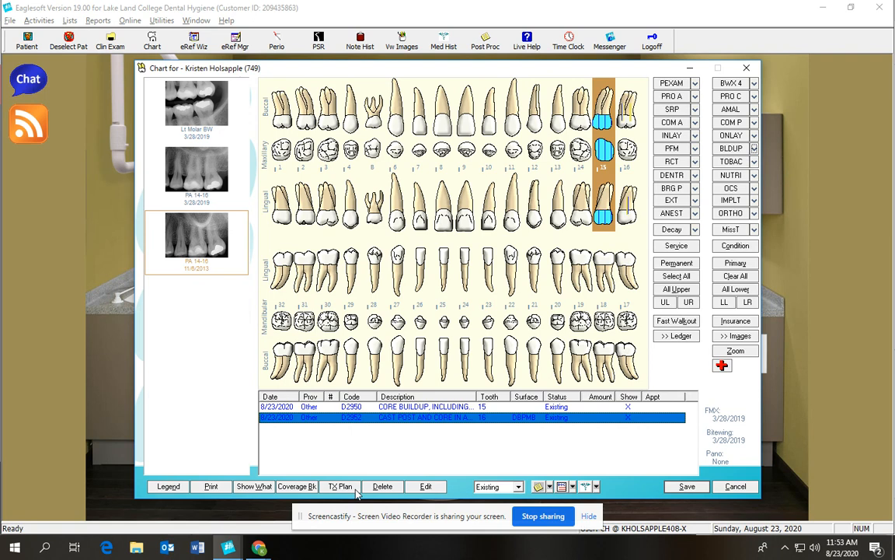
{"action": "left_click", "coordinate": [383, 487]}
{"action": "left_click", "coordinate": [384, 487]}
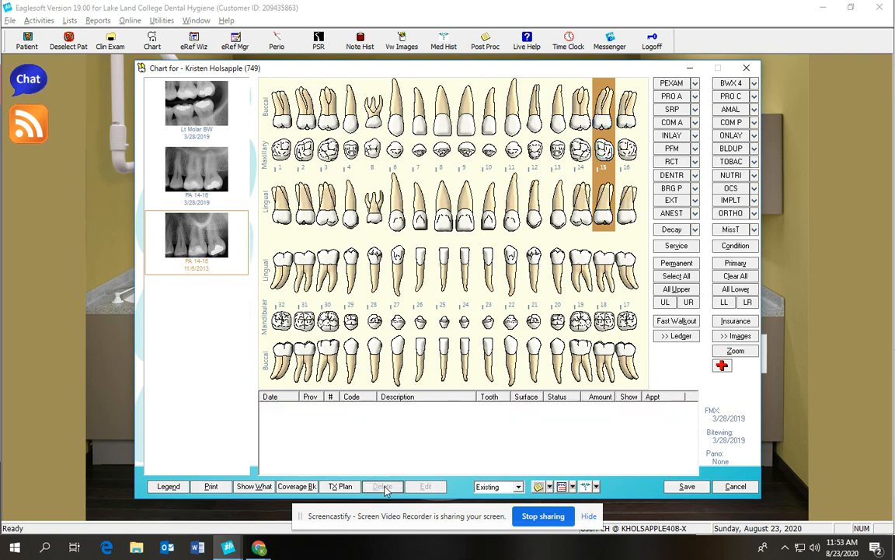
{"action": "left_click", "coordinate": [604, 156]}
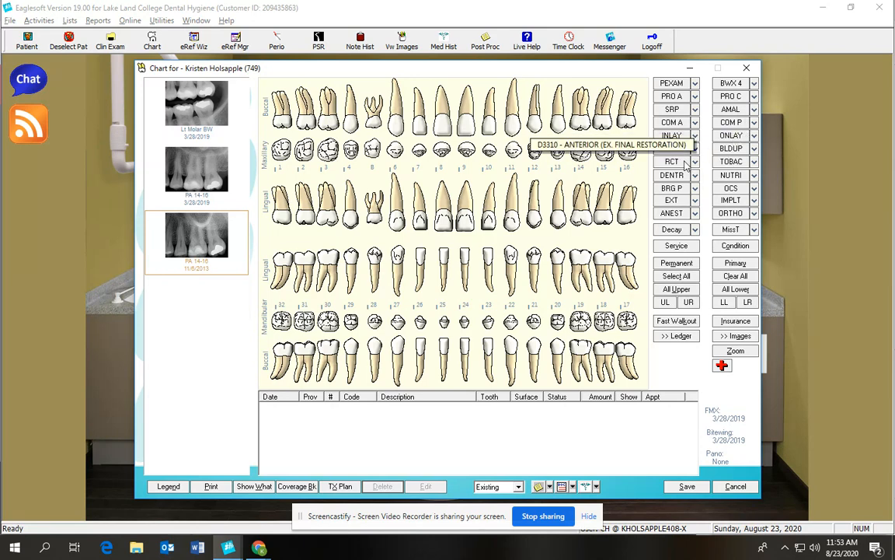
- Chart an Existing anterior root canal (D3310) on tooth 9
{"action": "left_click", "coordinate": [466, 124]}
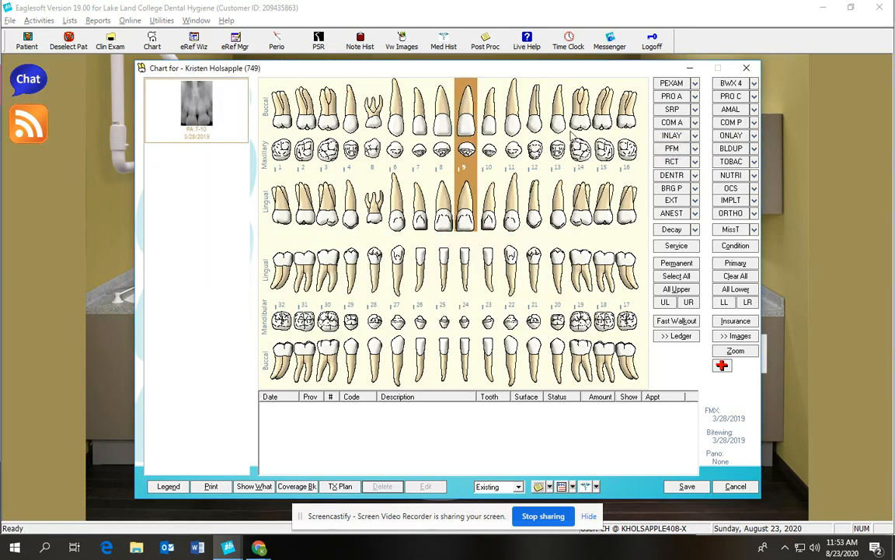
{"action": "left_click", "coordinate": [674, 161]}
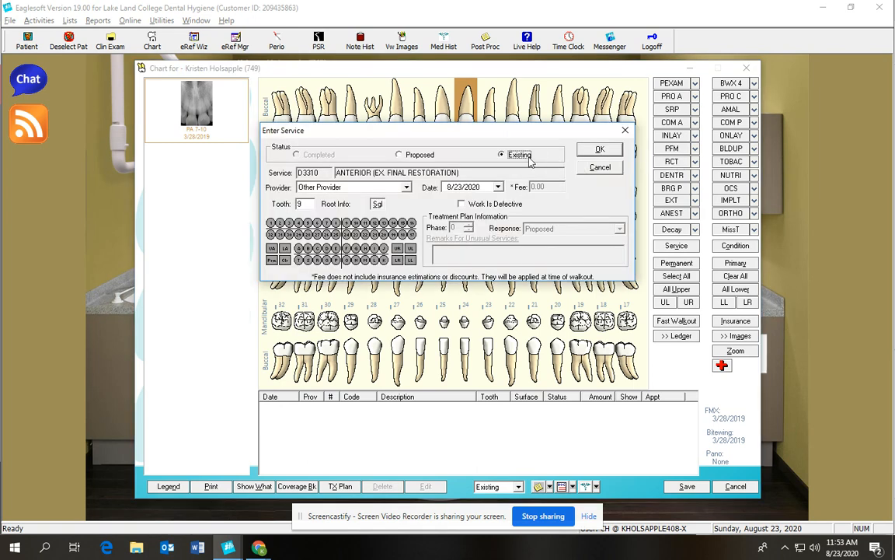
{"action": "left_click", "coordinate": [599, 150]}
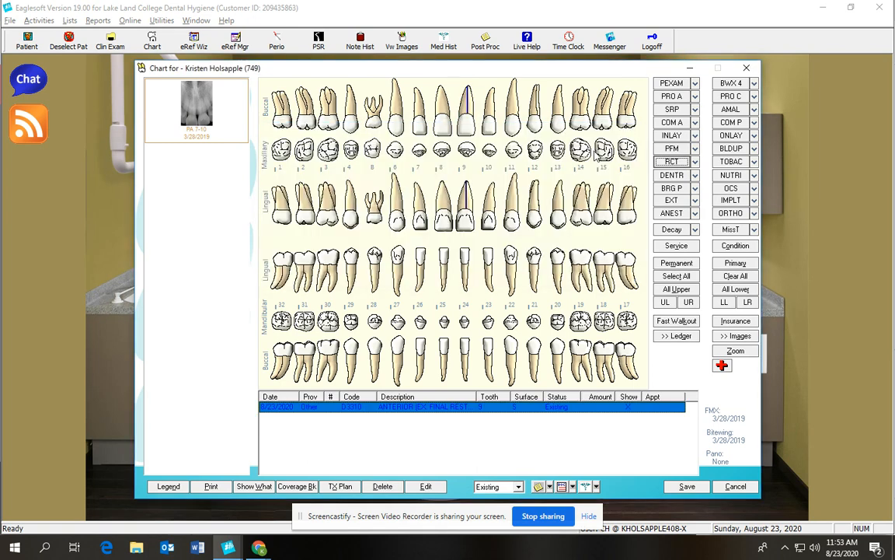
- Change tooth 24 to a primary tooth and chart an Existing anterior pulpal therapy (D3230) on tooth O
{"action": "left_click", "coordinate": [696, 162]}
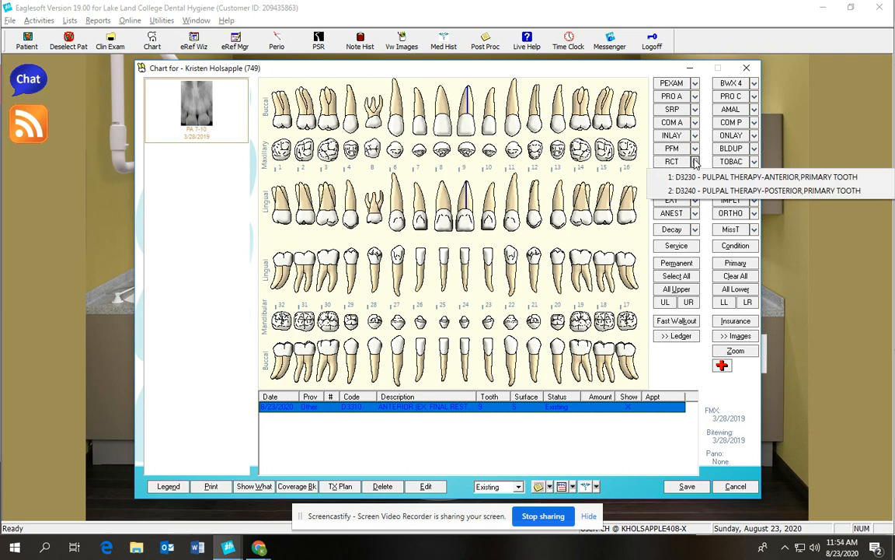
{"action": "left_click", "coordinate": [469, 280]}
{"action": "left_click", "coordinate": [735, 263]}
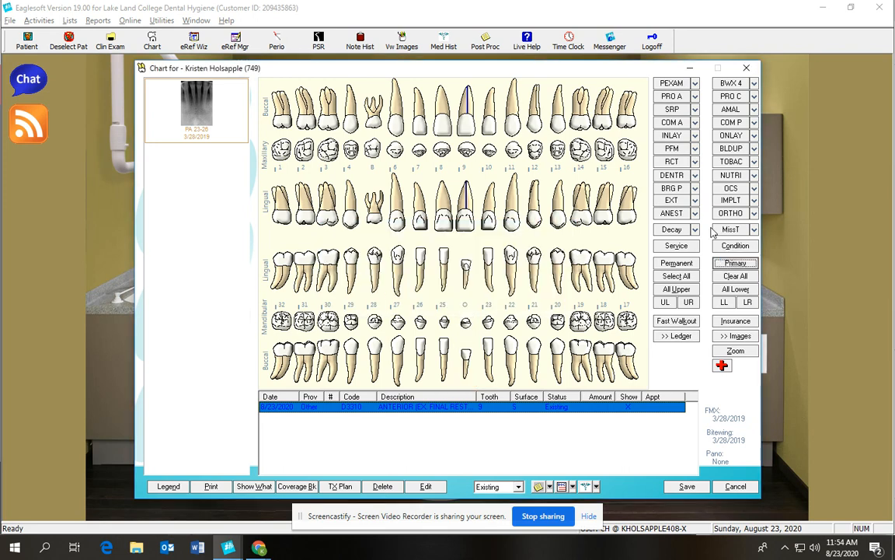
{"action": "left_click", "coordinate": [465, 256]}
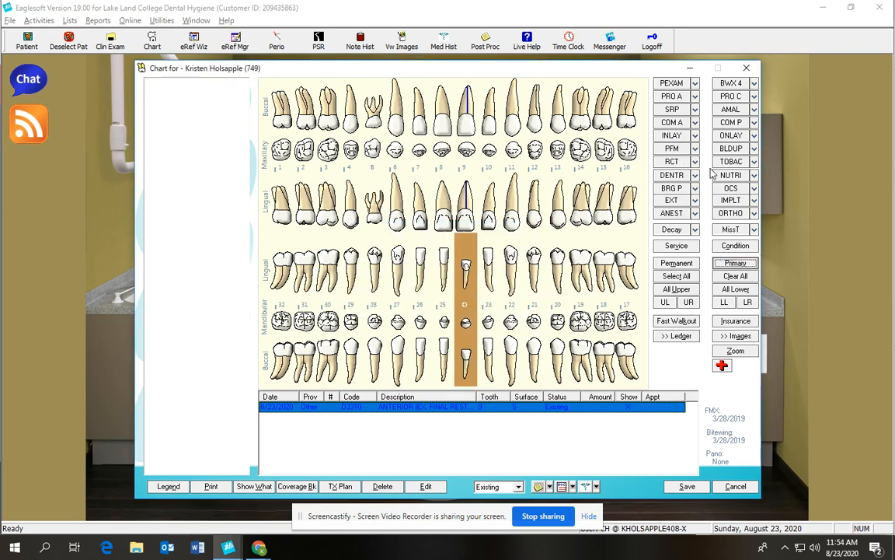
{"action": "left_click", "coordinate": [696, 162]}
{"action": "left_click", "coordinate": [731, 177]}
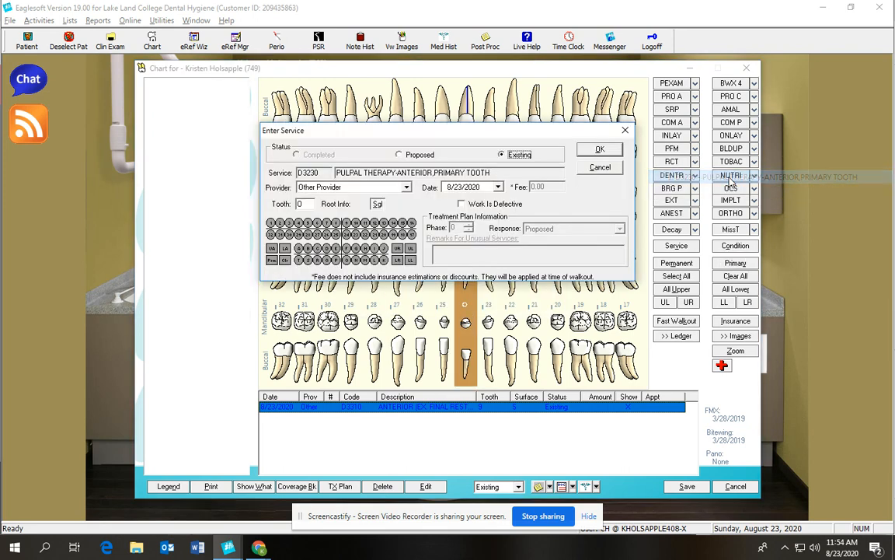
{"action": "left_click", "coordinate": [595, 149]}
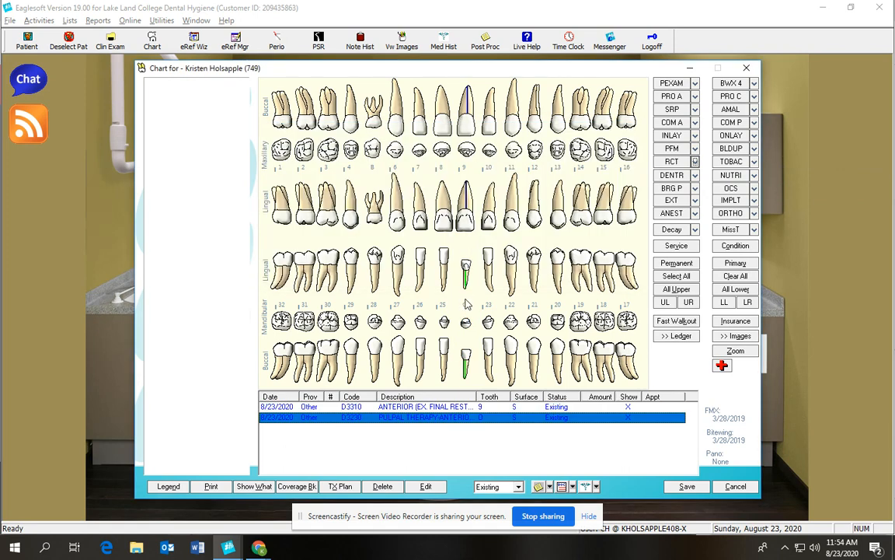
- Change tooth 20 to a primary tooth and chart an Existing posterior pulpal therapy (D3240) for tooth J
{"action": "left_click", "coordinate": [557, 319]}
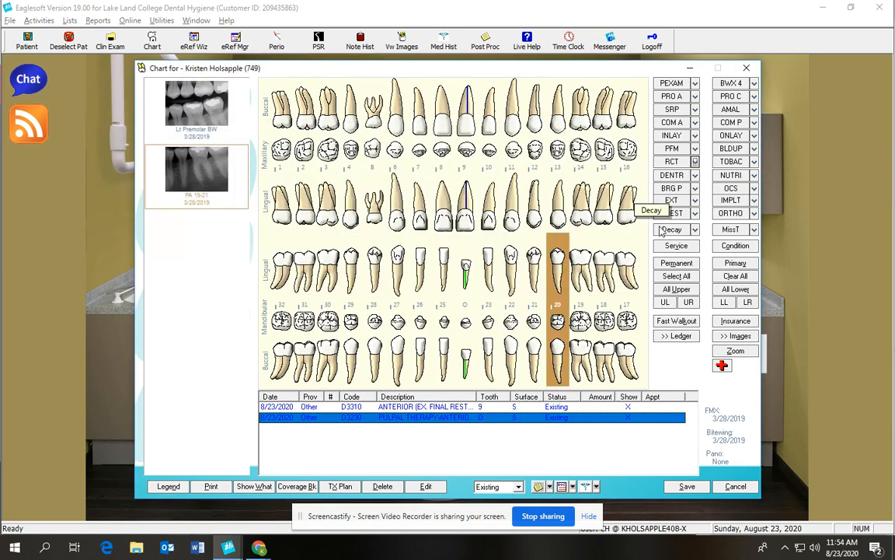
{"action": "left_click", "coordinate": [734, 263]}
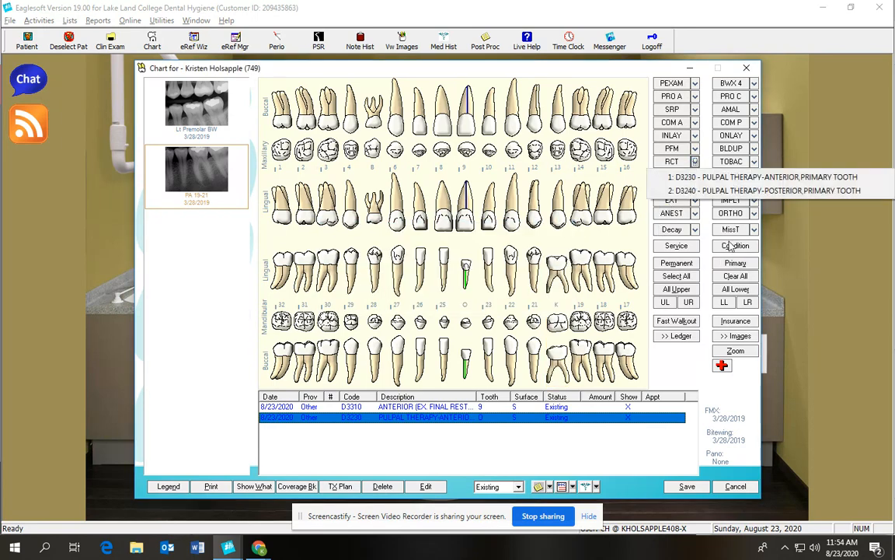
{"action": "left_click", "coordinate": [708, 191]}
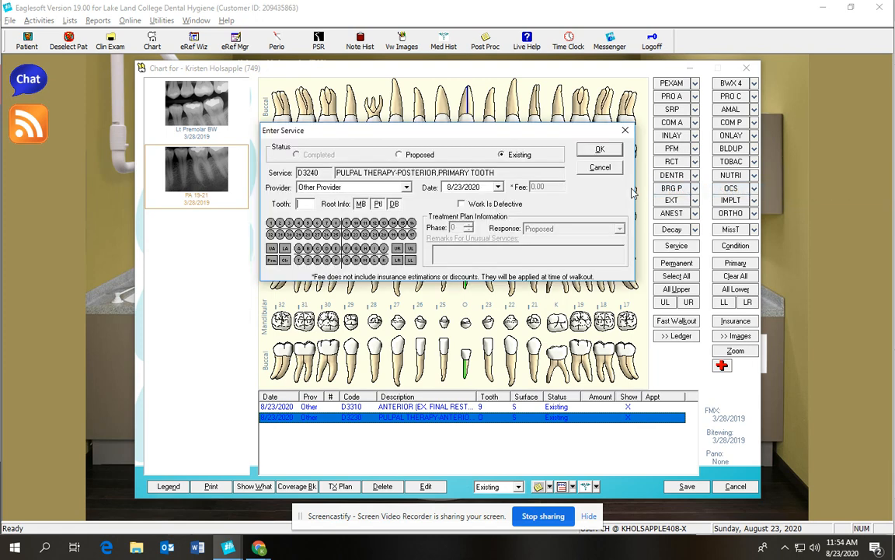
{"action": "left_click", "coordinate": [601, 150]}
{"action": "key", "text": "Return"}
{"action": "type", "text": "J"}
{"action": "left_click", "coordinate": [599, 149]}
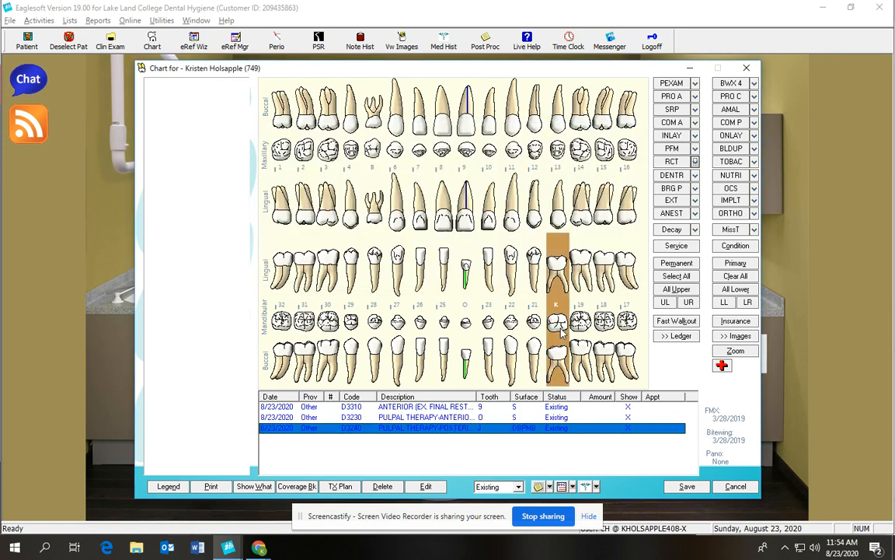
- Chart an Existing posterior primary pulpal therapy (D3240) on tooth K
{"action": "left_click", "coordinate": [695, 162]}
{"action": "left_click", "coordinate": [653, 180]}
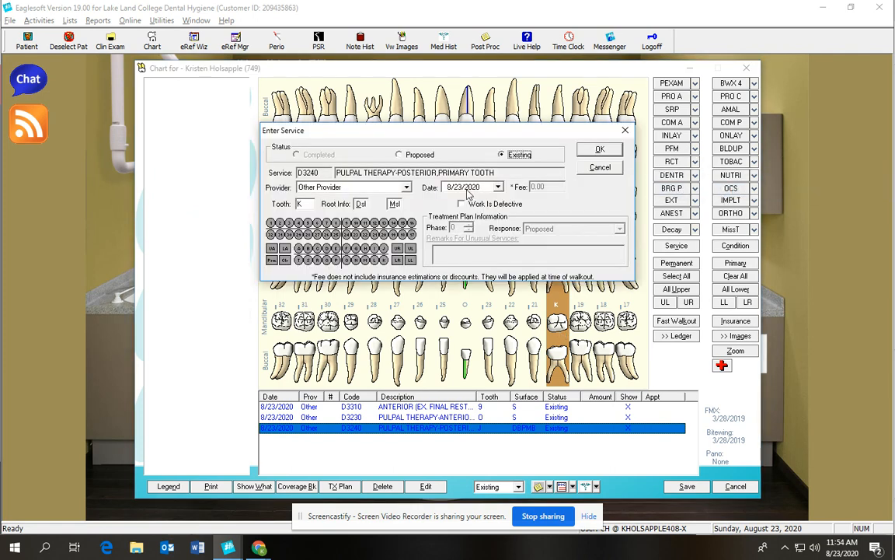
{"action": "left_click", "coordinate": [600, 149]}
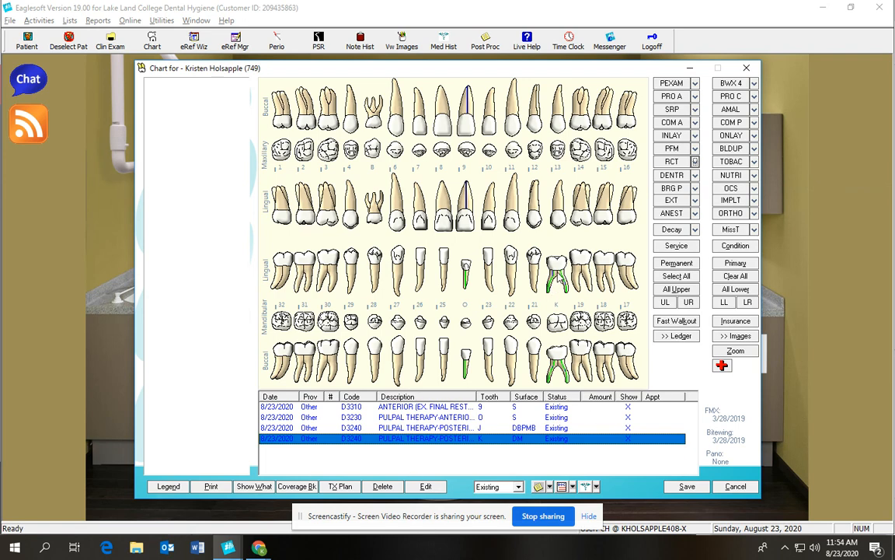
- Delete all the root canal and pulpal therapy entries and reset the whole dentition to permanent teeth
{"action": "left_click", "coordinate": [382, 487]}
{"action": "left_click", "coordinate": [381, 488]}
{"action": "left_click", "coordinate": [381, 487]}
{"action": "left_click", "coordinate": [381, 487]}
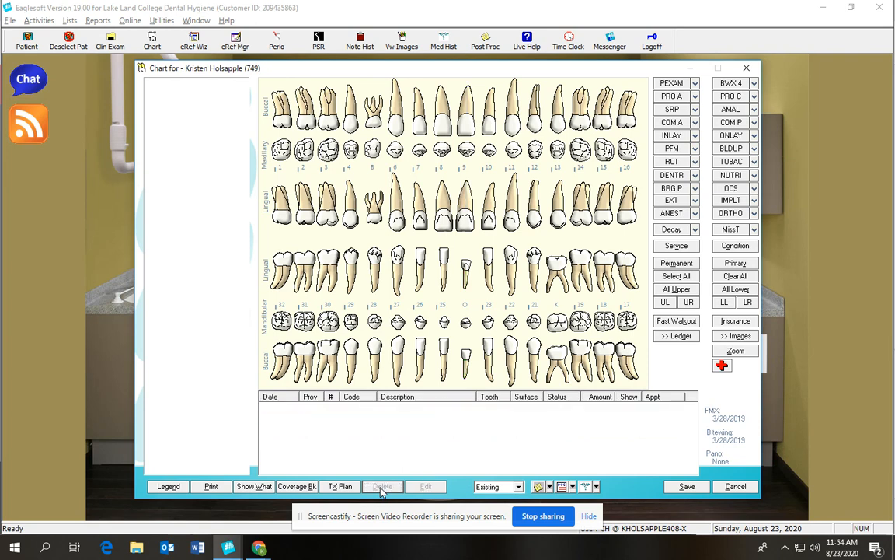
{"action": "left_click", "coordinate": [679, 275]}
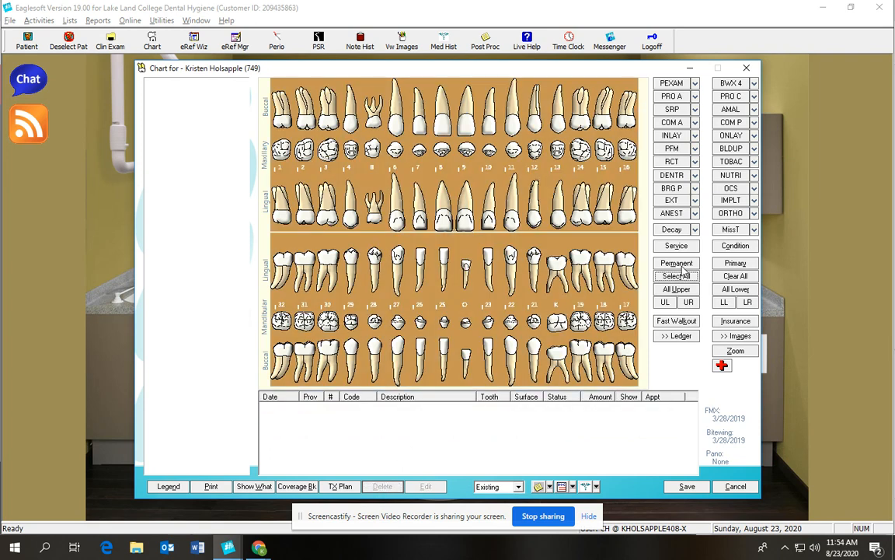
{"action": "left_click", "coordinate": [679, 264]}
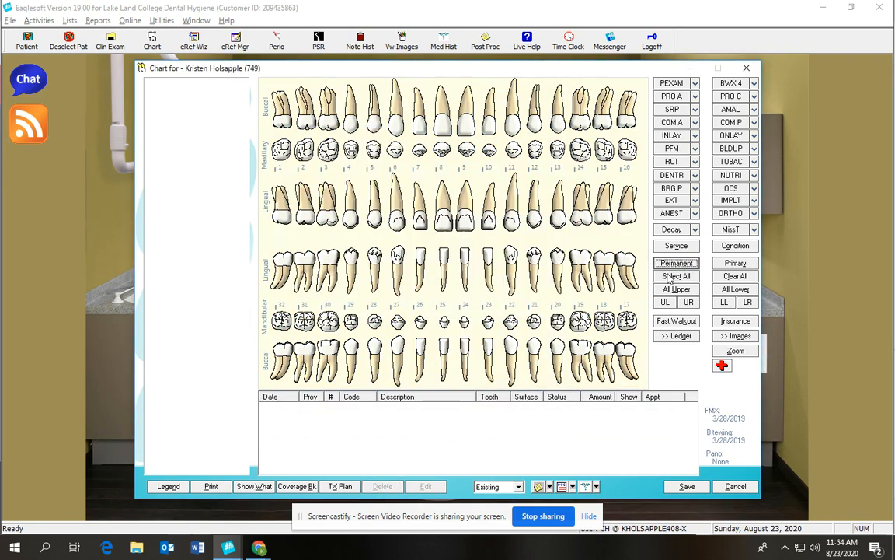
- Switch all teeth to primary dentition and back to permanent
{"action": "left_click", "coordinate": [670, 277]}
{"action": "left_click", "coordinate": [735, 263]}
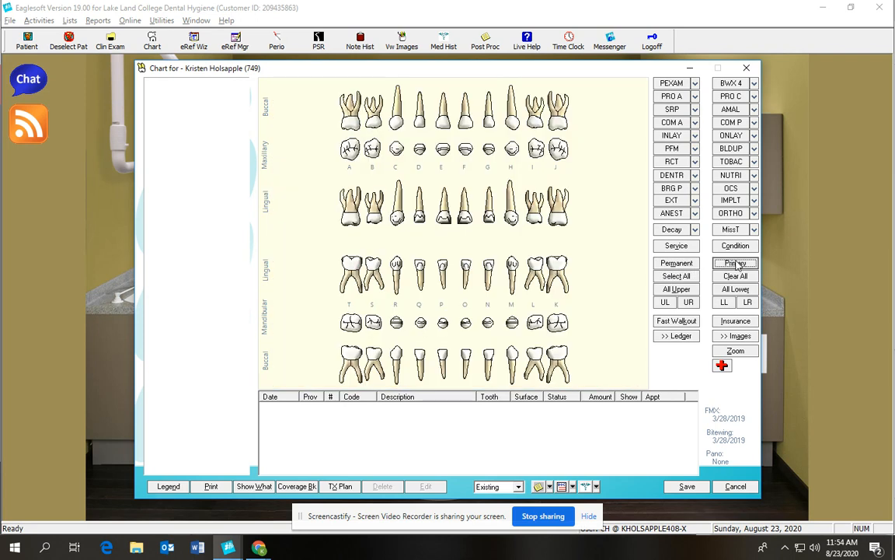
{"action": "left_click", "coordinate": [676, 276]}
{"action": "left_click", "coordinate": [678, 264]}
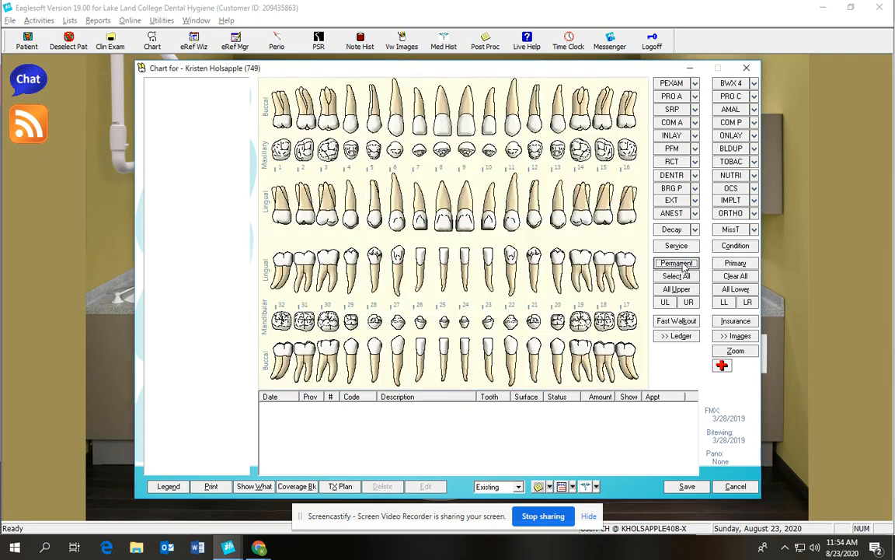
- Start a tobacco counseling entry (D1320), set its status to Proposed, and cancel it
{"action": "left_click", "coordinate": [695, 161]}
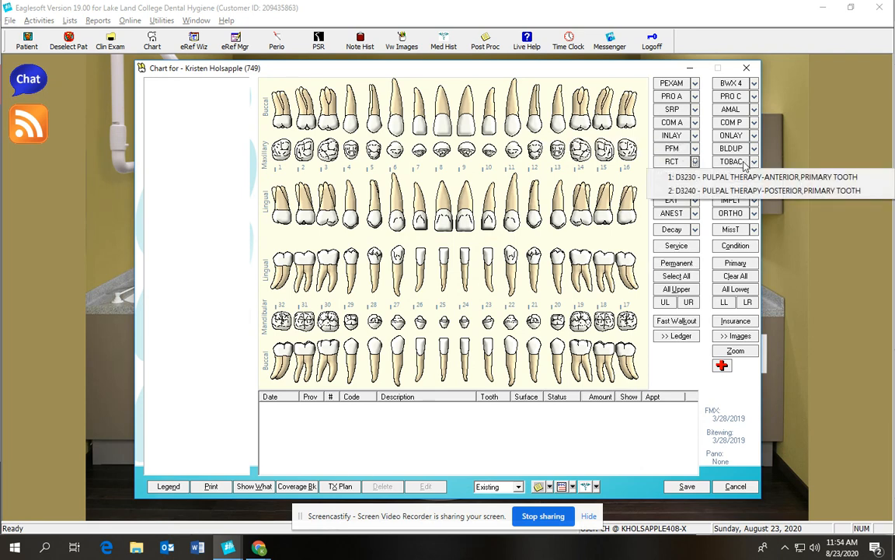
{"action": "left_click", "coordinate": [708, 161]}
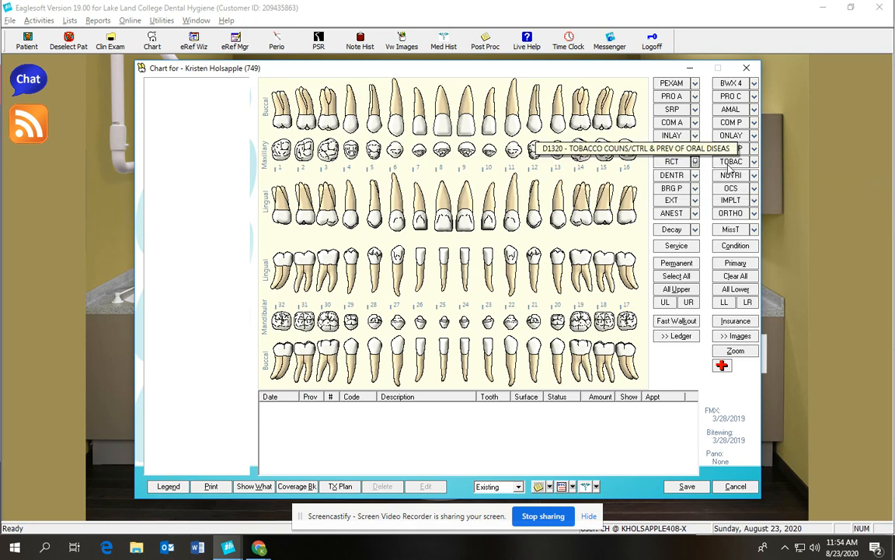
{"action": "left_click", "coordinate": [730, 162]}
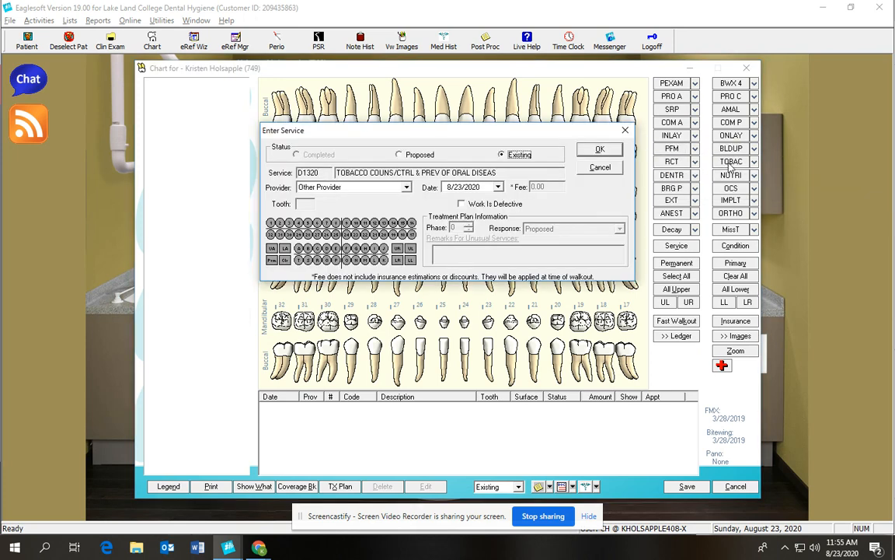
{"action": "left_click", "coordinate": [398, 153]}
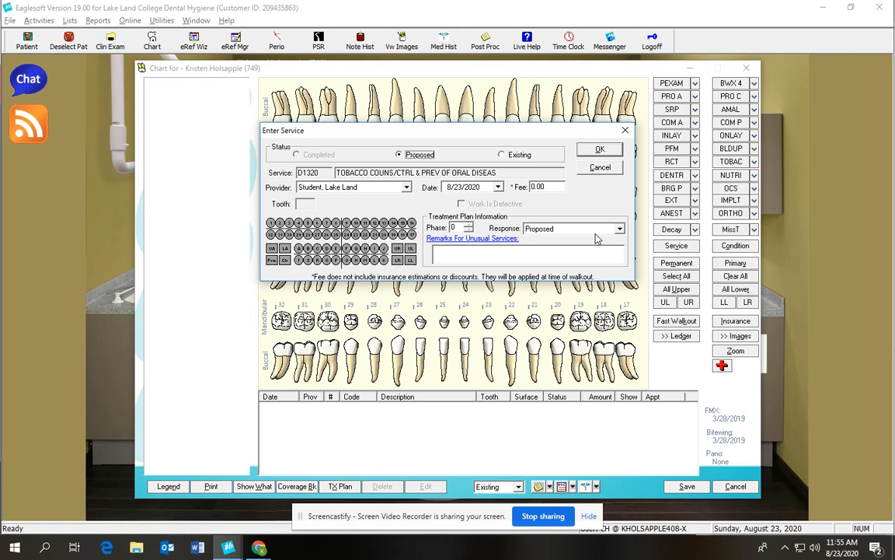
{"action": "left_click", "coordinate": [602, 170]}
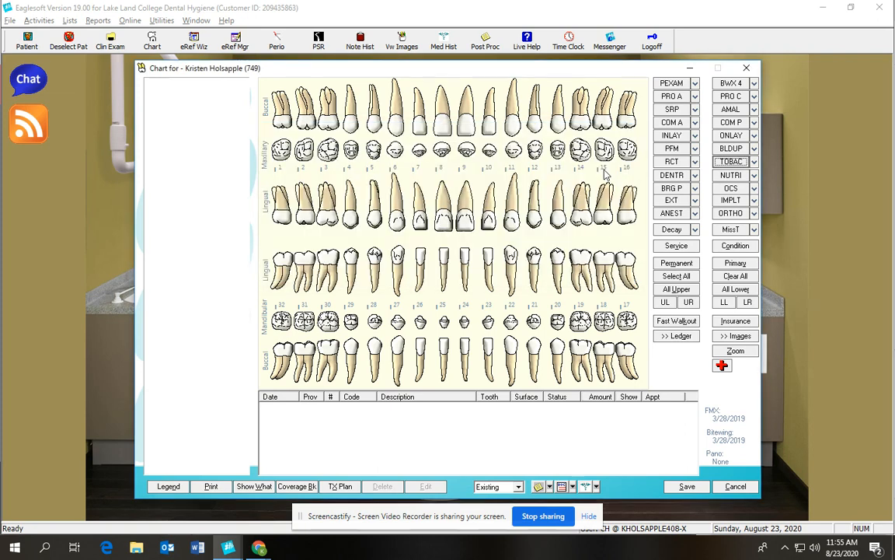
- Open and dismiss a nutritional counseling entry (D1310), and cancel an oral cancer screening entry (D0431) set to Proposed
{"action": "left_click", "coordinate": [735, 176]}
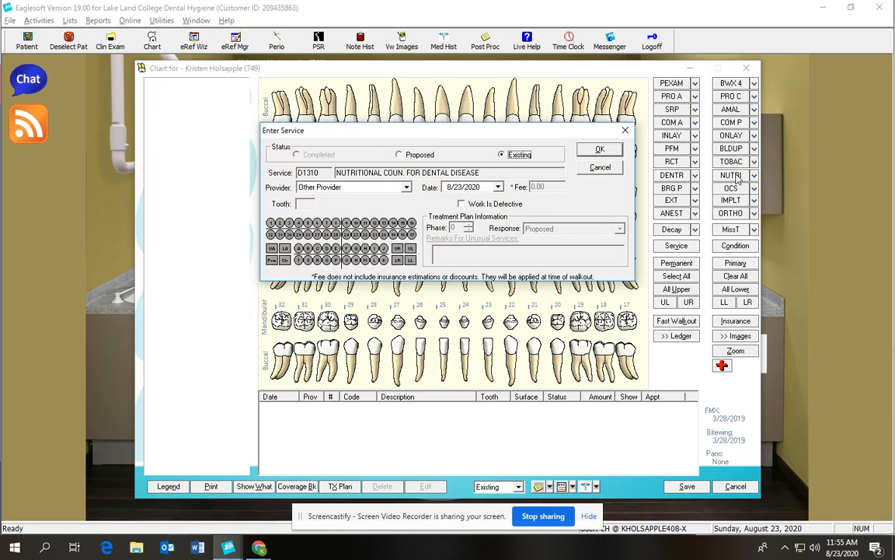
{"action": "left_click", "coordinate": [626, 131]}
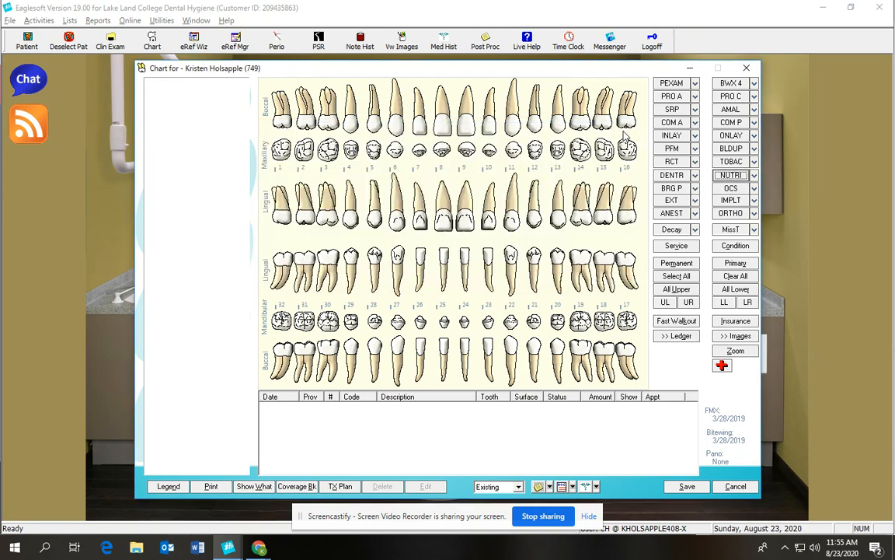
{"action": "left_click", "coordinate": [737, 190]}
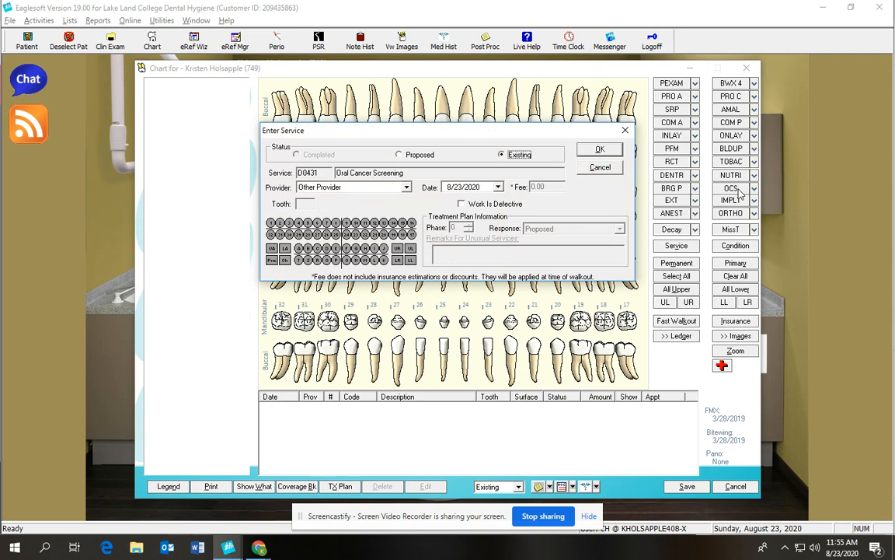
{"action": "left_click", "coordinate": [400, 154]}
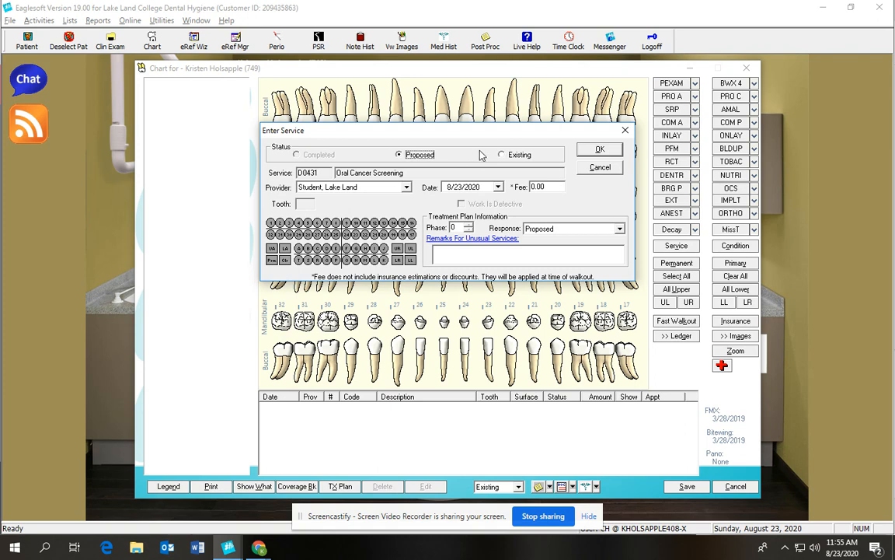
{"action": "left_click", "coordinate": [608, 167]}
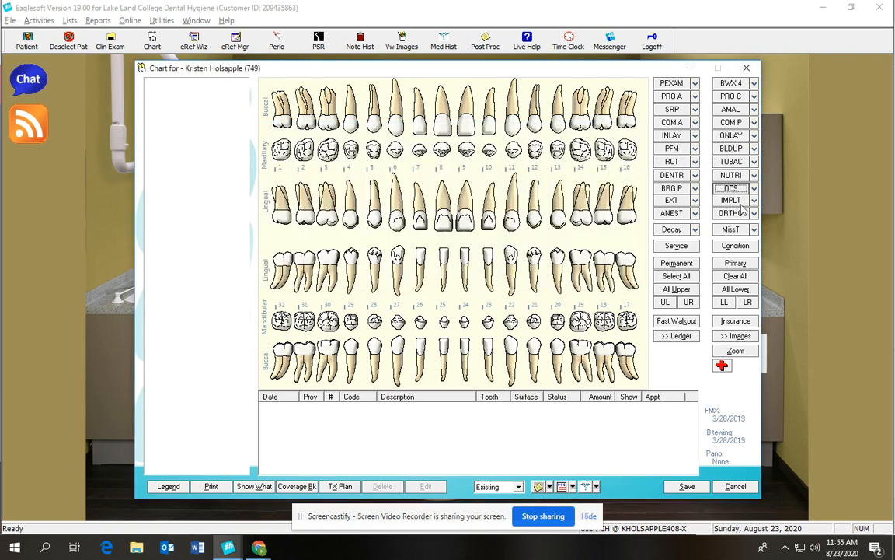
- Chart an Existing surgical implant body placement (D6010) on tooth 15
{"action": "left_click", "coordinate": [604, 148]}
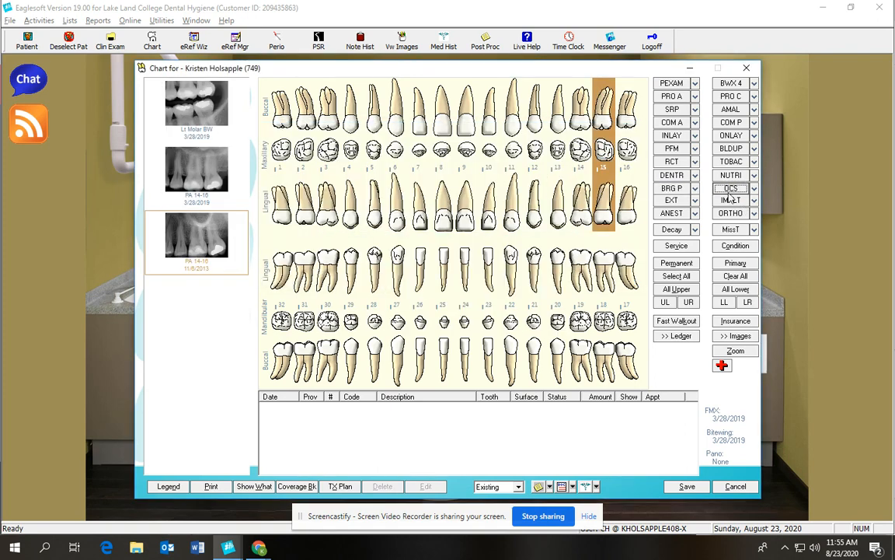
{"action": "left_click", "coordinate": [729, 200]}
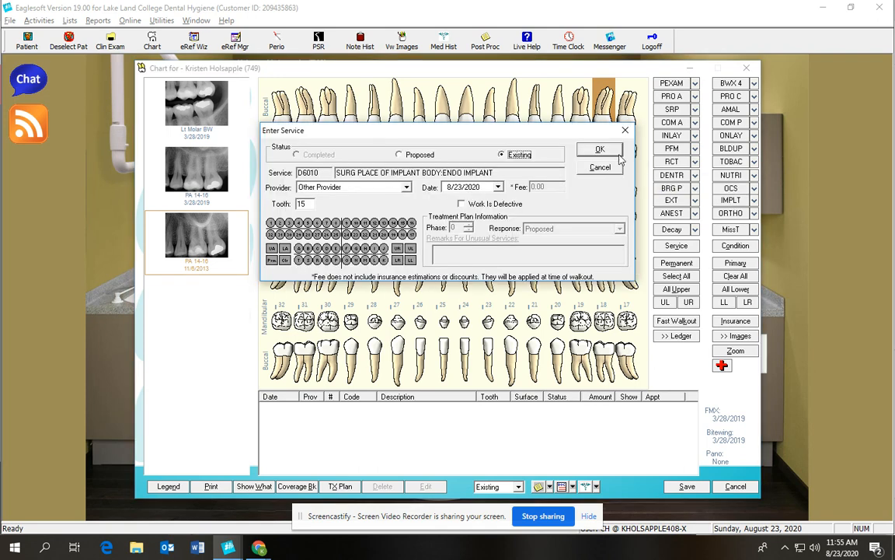
{"action": "left_click", "coordinate": [601, 150]}
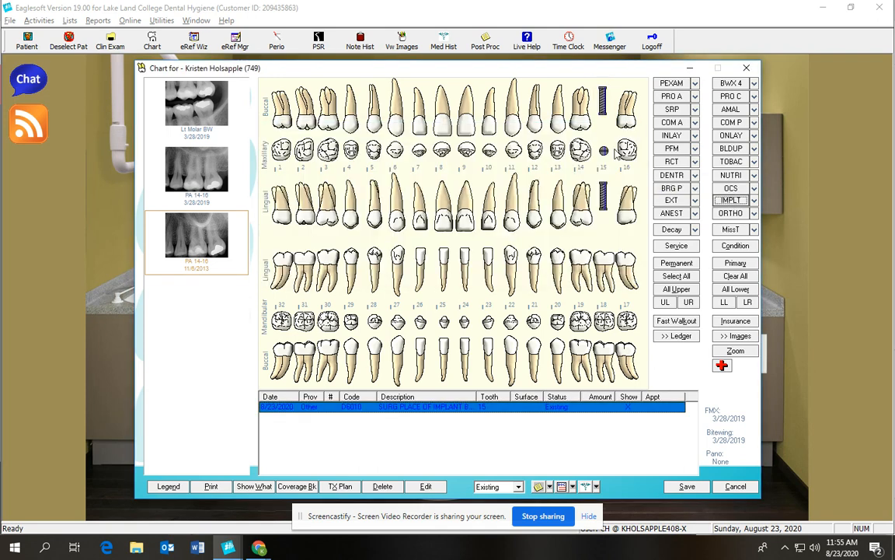
- Chart an Existing porcelain-fused crown (D2750) over the implant at tooth 15
{"action": "left_click", "coordinate": [608, 200]}
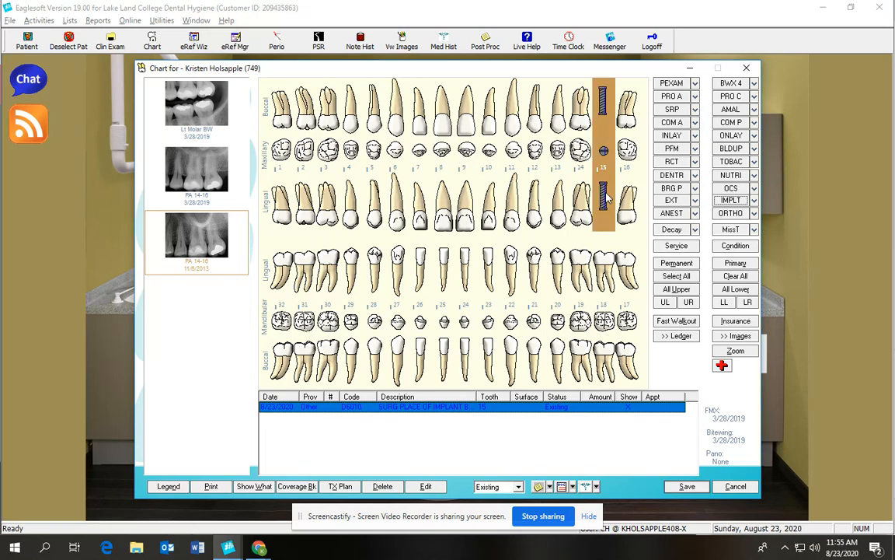
{"action": "left_click", "coordinate": [672, 149]}
{"action": "left_click", "coordinate": [597, 147]}
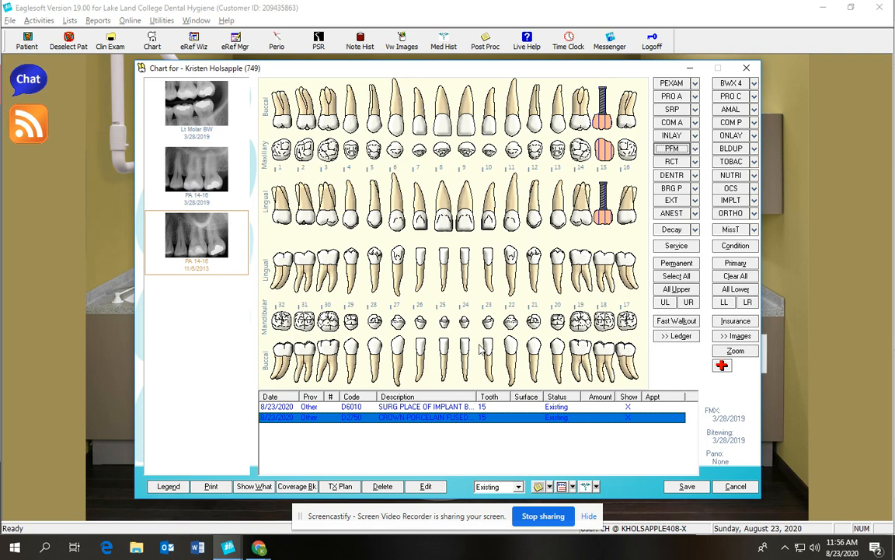
- Delete the crown and implant entries for tooth 15, and open and cancel an orthodontic treatment entry (D8690)
{"action": "left_click", "coordinate": [389, 487]}
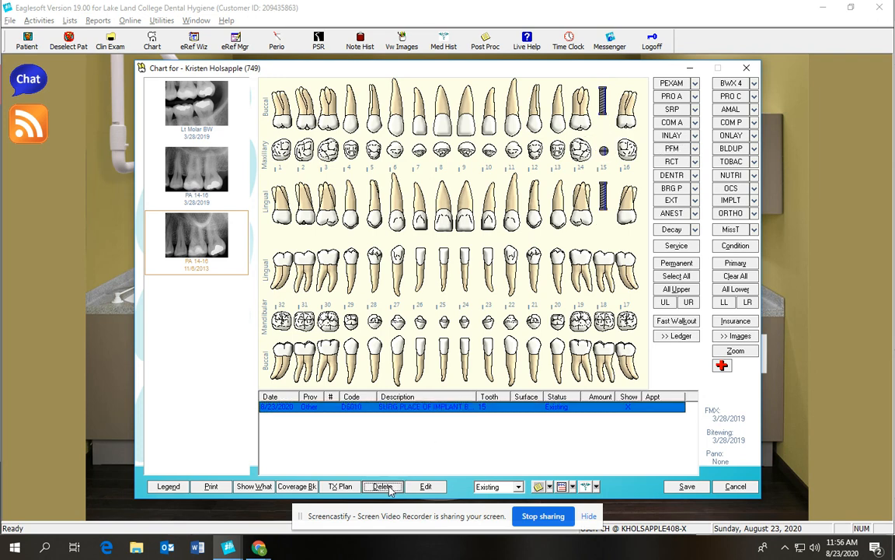
{"action": "left_click", "coordinate": [388, 487]}
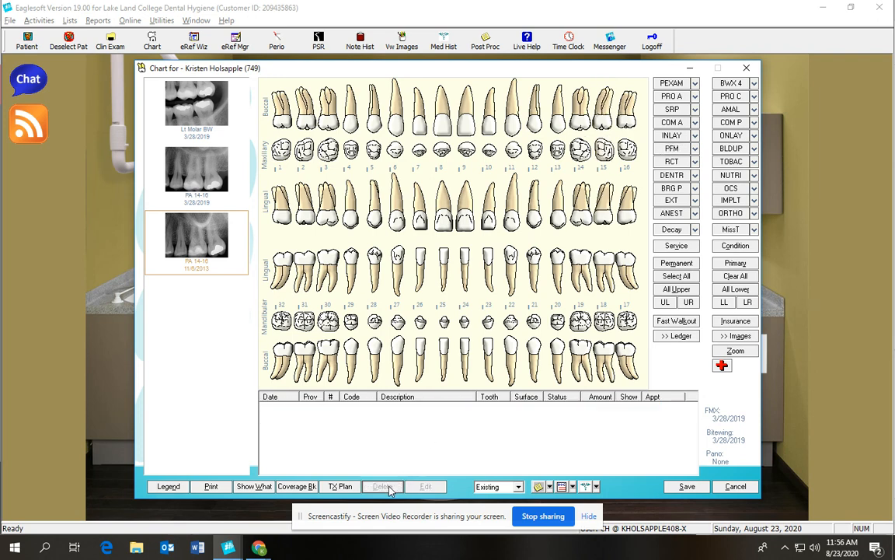
{"action": "left_click", "coordinate": [738, 214]}
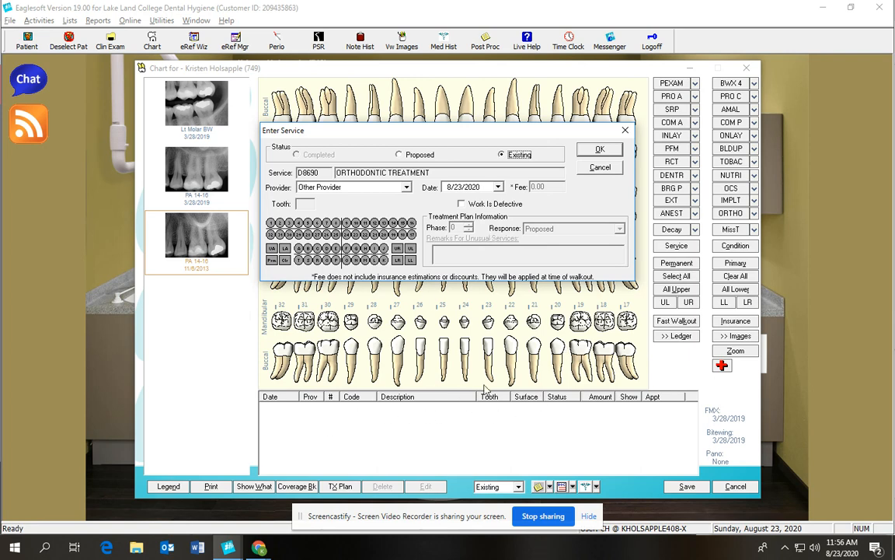
{"action": "left_click", "coordinate": [600, 168]}
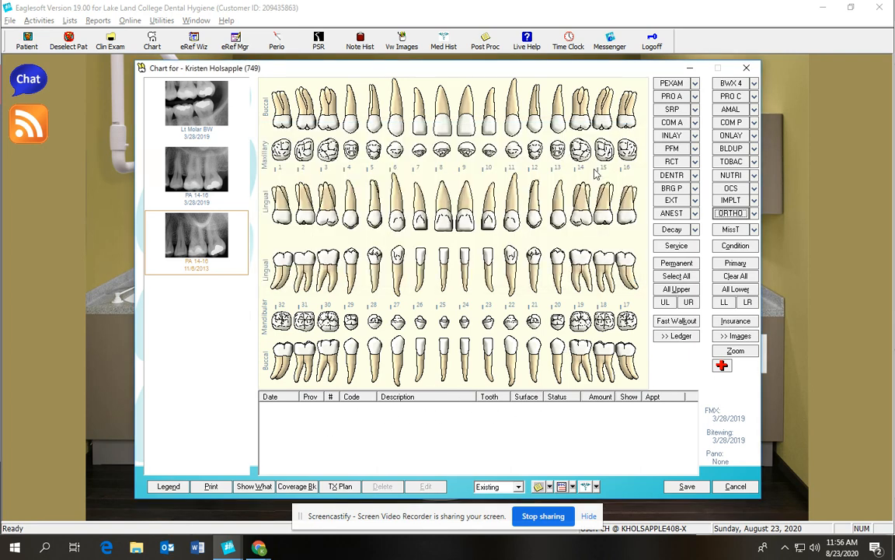
- Chart an Existing lingual retainer/bar (D8692) on teeth 8-9 and 22-27
{"action": "left_click", "coordinate": [449, 149]}
{"action": "left_click", "coordinate": [464, 149]}
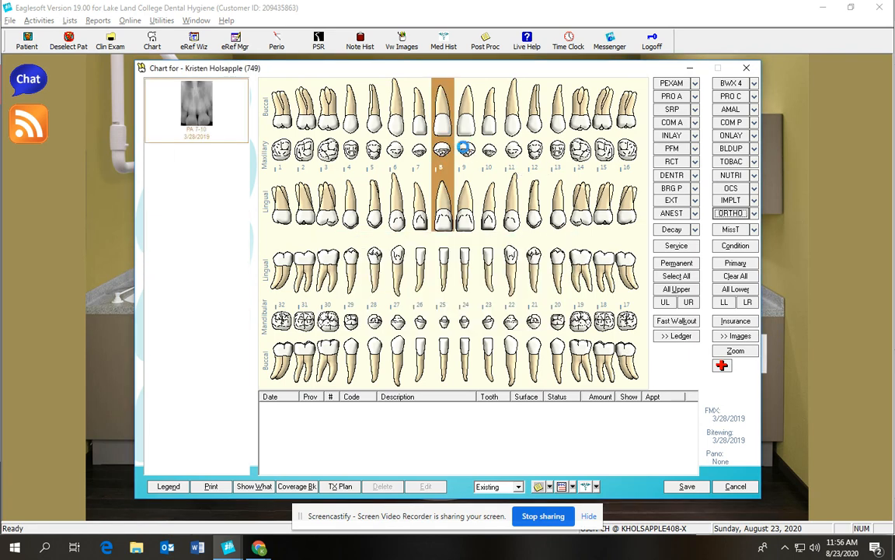
{"action": "left_click", "coordinate": [421, 264]}
{"action": "left_click", "coordinate": [443, 266]}
{"action": "left_click", "coordinate": [464, 266]}
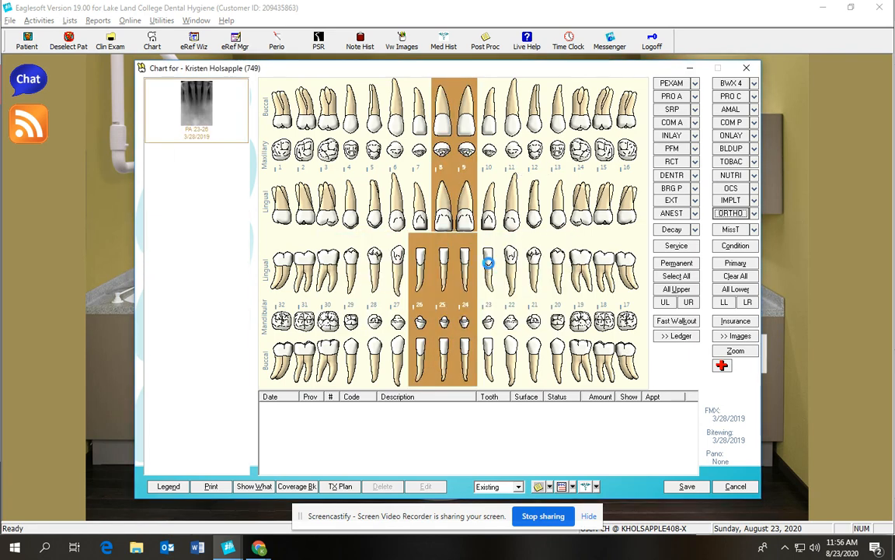
{"action": "left_click", "coordinate": [488, 266]}
{"action": "left_click", "coordinate": [511, 266]}
{"action": "left_click", "coordinate": [398, 265]}
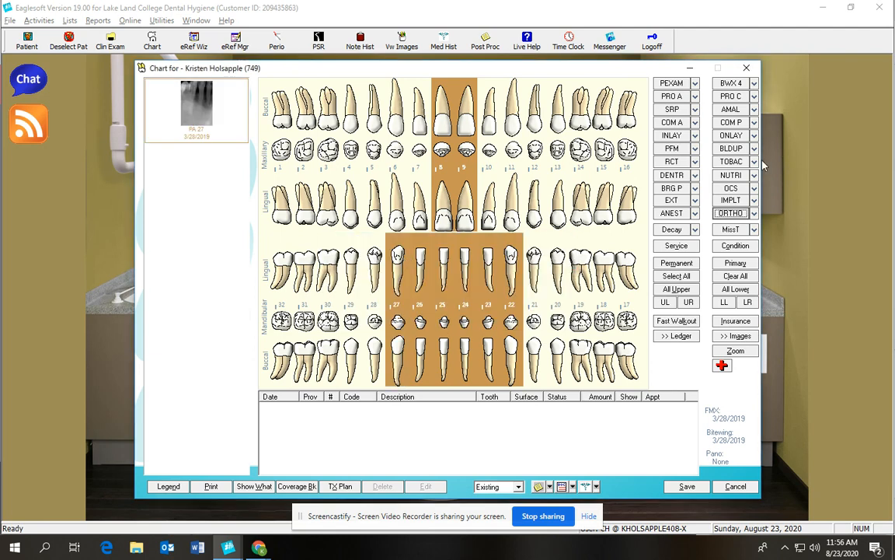
{"action": "left_click", "coordinate": [754, 213]}
{"action": "left_click", "coordinate": [770, 229]}
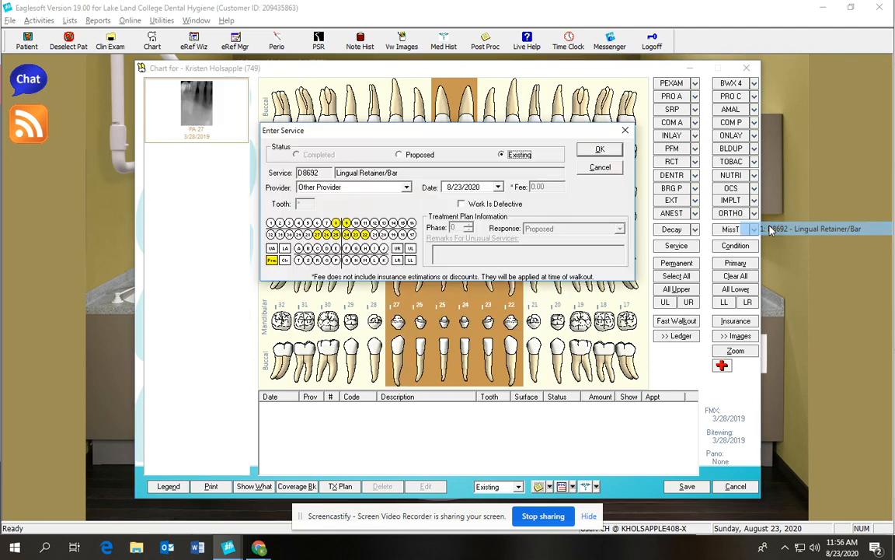
{"action": "left_click", "coordinate": [599, 149]}
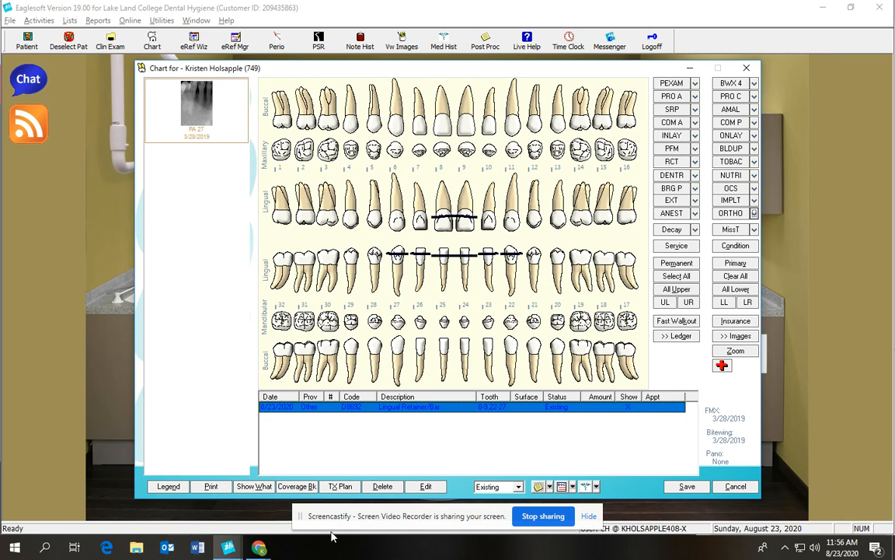
- Delete the lingual retainer entry and chart an Existing complete upper denture (D5110) for the whole upper arch
{"action": "left_click", "coordinate": [393, 486]}
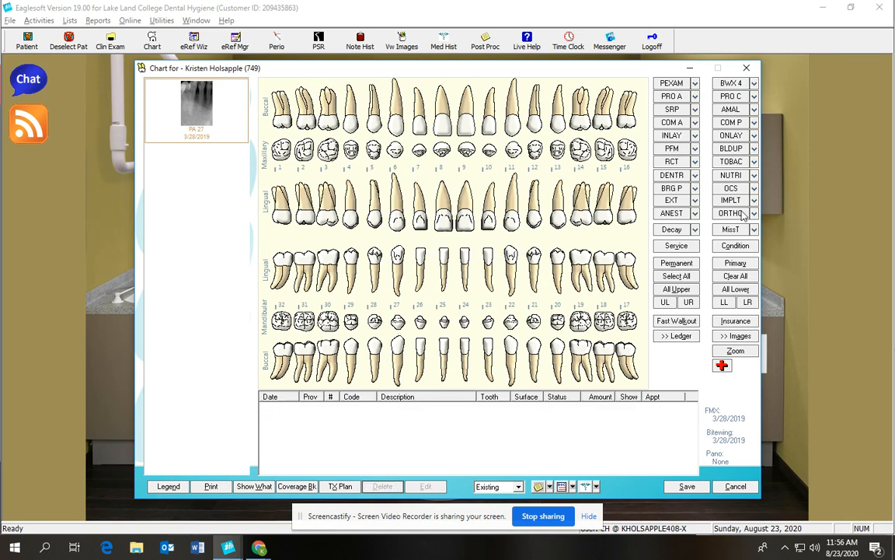
{"action": "left_click", "coordinate": [673, 176]}
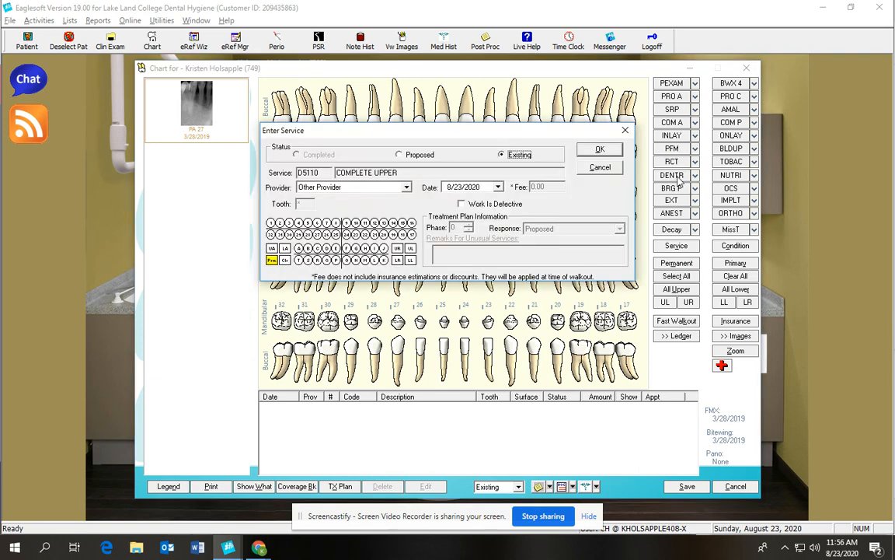
{"action": "left_click", "coordinate": [410, 248]}
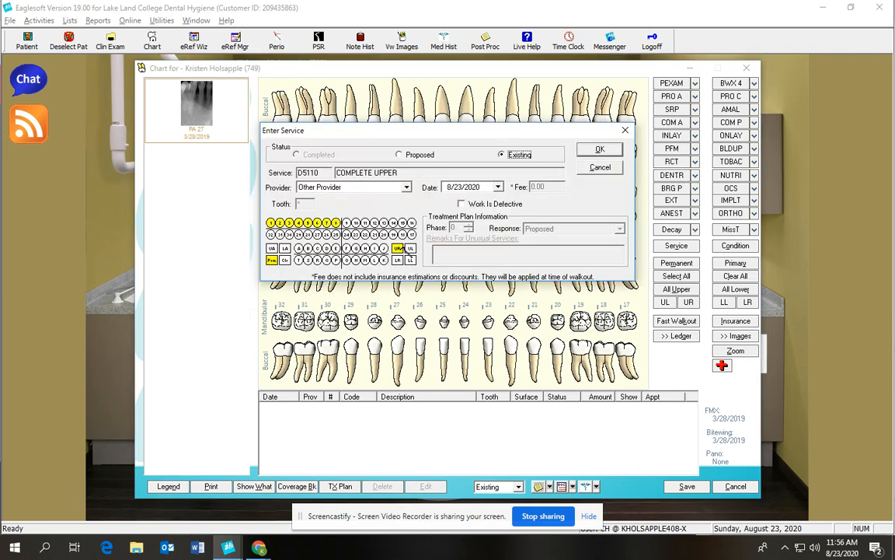
{"action": "key", "text": "Return"}
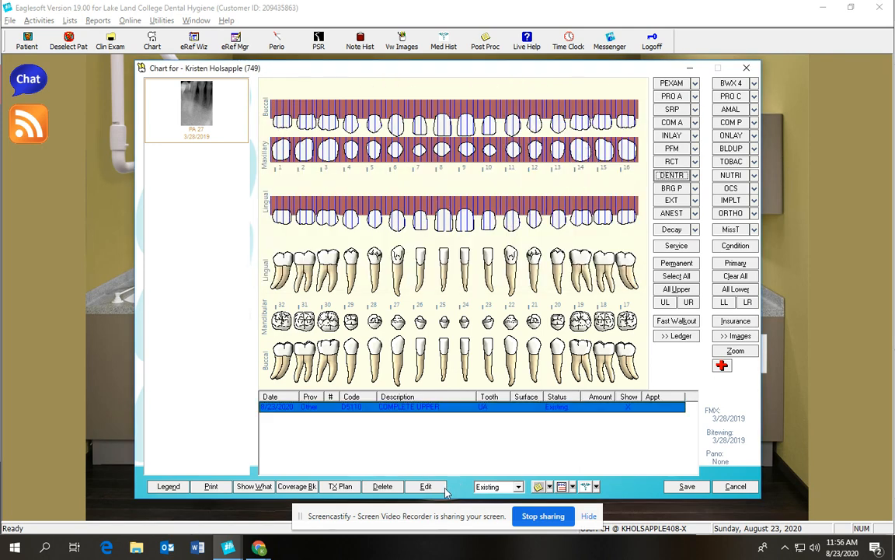
- Delete the complete upper denture entry, and enter the Existing complete upper service (D5110) again and discard it
{"action": "left_click", "coordinate": [381, 487]}
{"action": "left_click", "coordinate": [695, 174]}
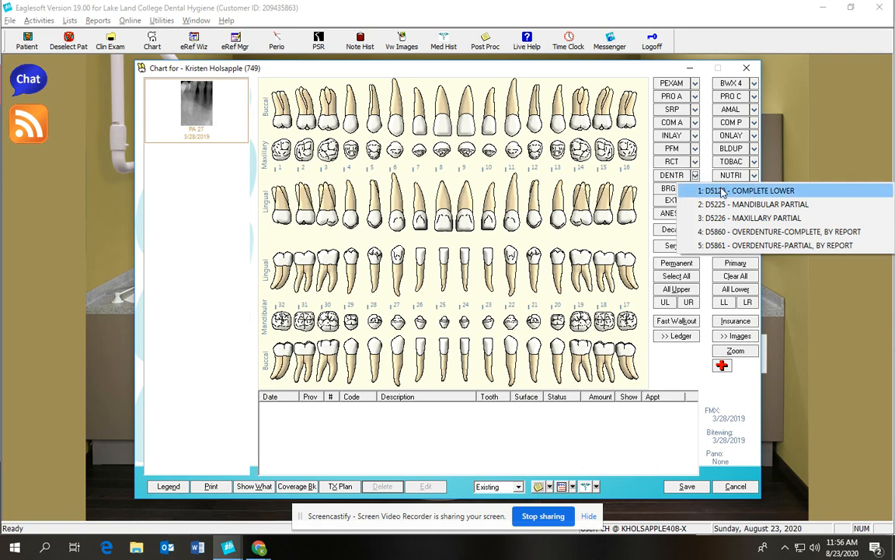
{"action": "left_click", "coordinate": [723, 192]}
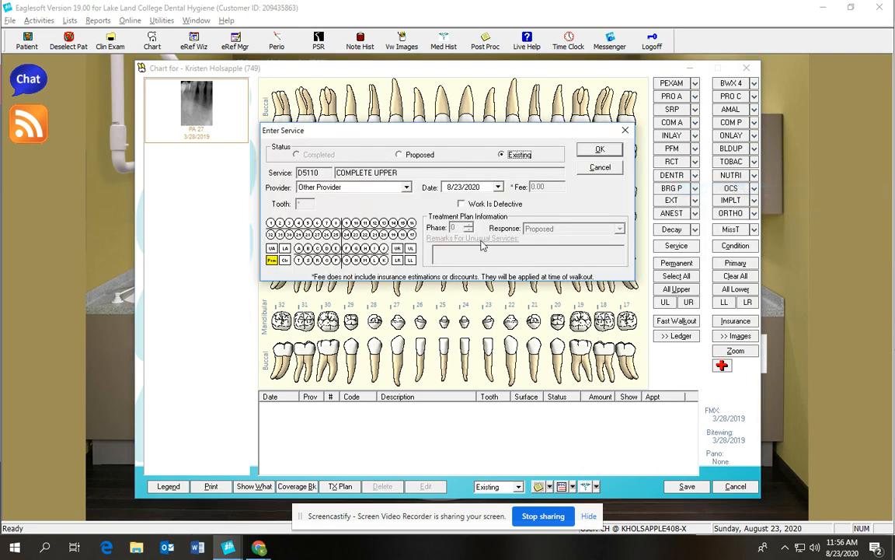
{"action": "left_click", "coordinate": [599, 149]}
{"action": "key", "text": "Delete"}
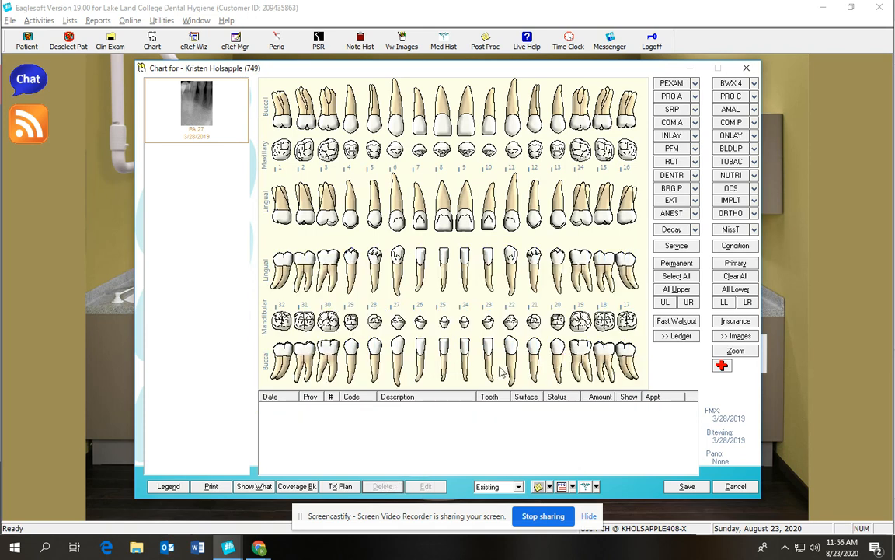
- Chart an Existing complete overdenture (D5860) for the whole lower arch
{"action": "left_click", "coordinate": [695, 176]}
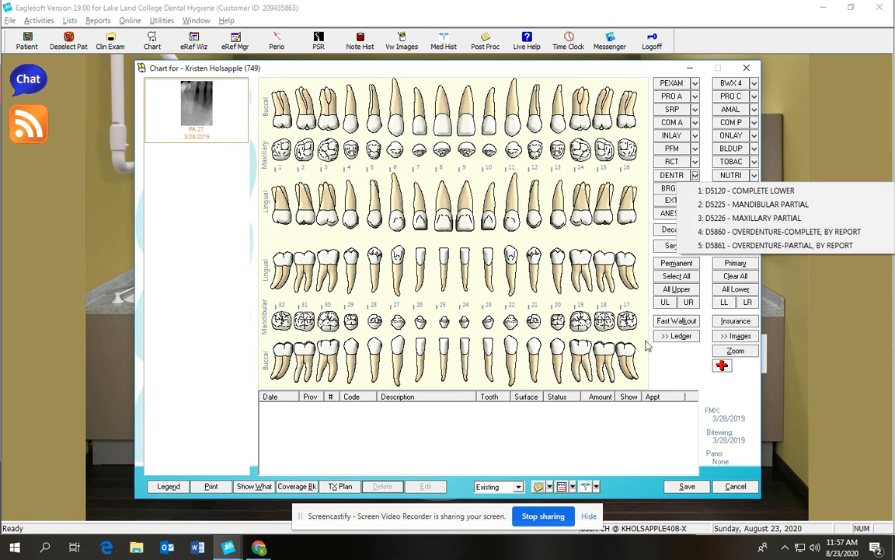
{"action": "left_click", "coordinate": [752, 232]}
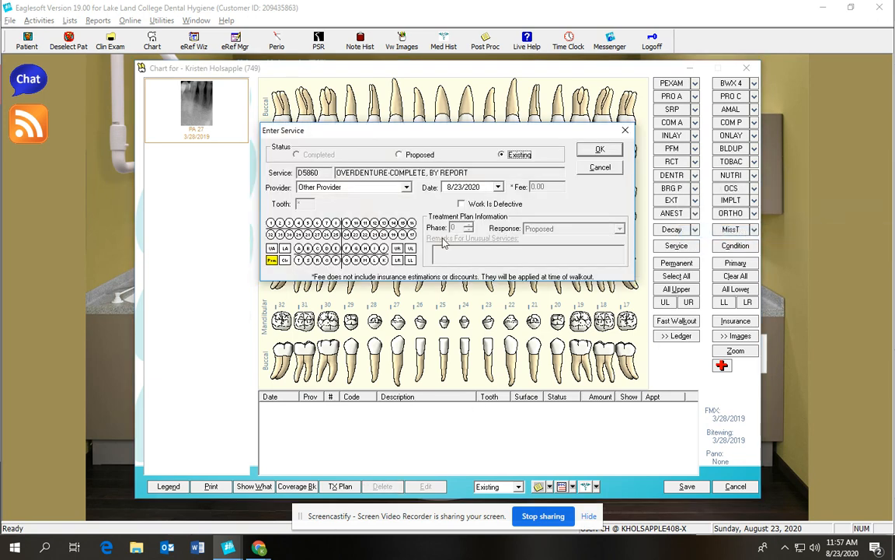
{"action": "left_click", "coordinate": [410, 259]}
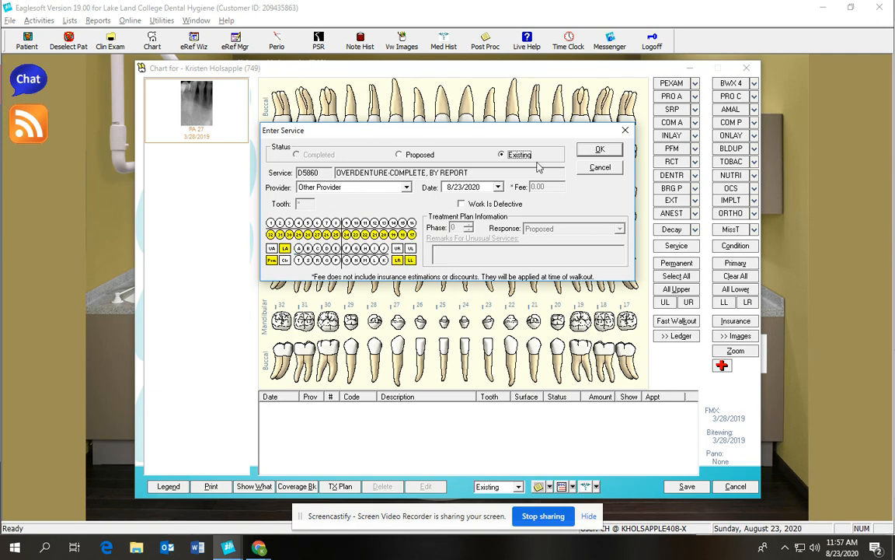
{"action": "left_click", "coordinate": [591, 149]}
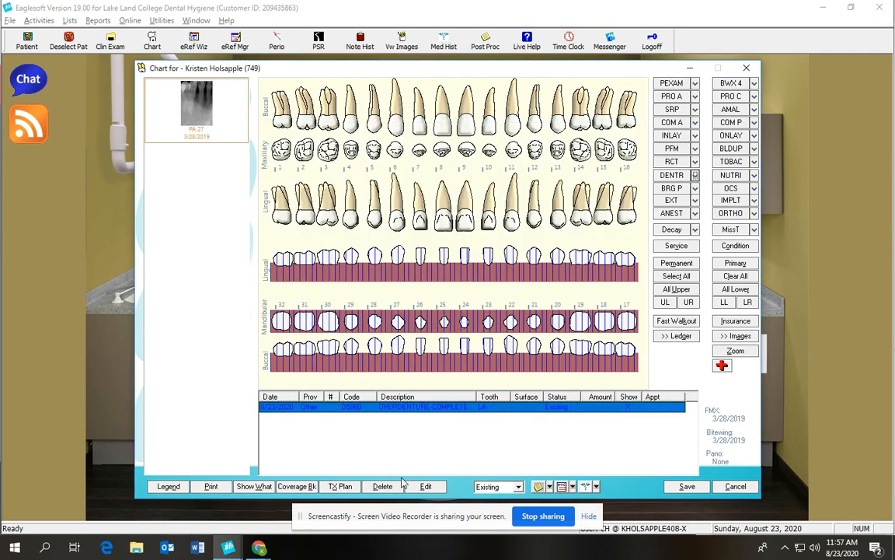
- Delete the complete overdenture entry and chart an Existing partial overdenture (D5861) for the lower right quadrant
{"action": "key", "text": "Delete"}
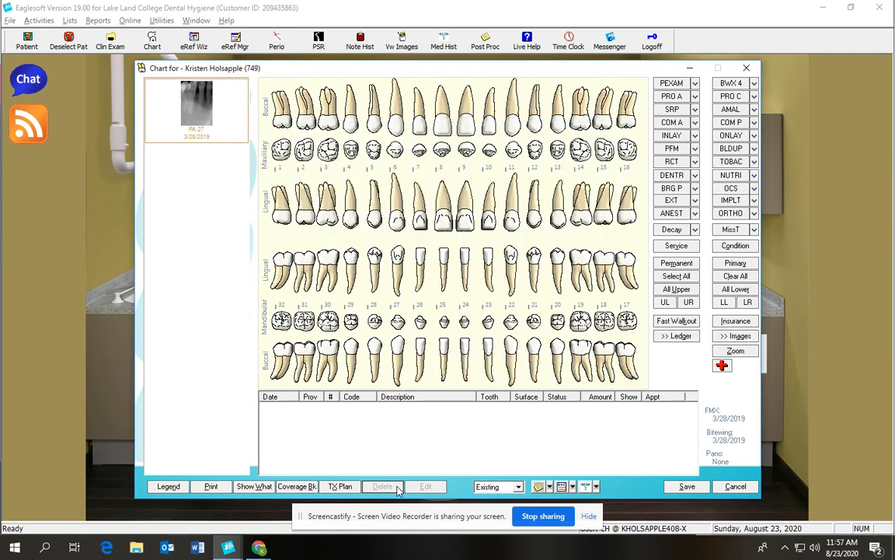
{"action": "left_click", "coordinate": [695, 175]}
{"action": "left_click", "coordinate": [768, 245]}
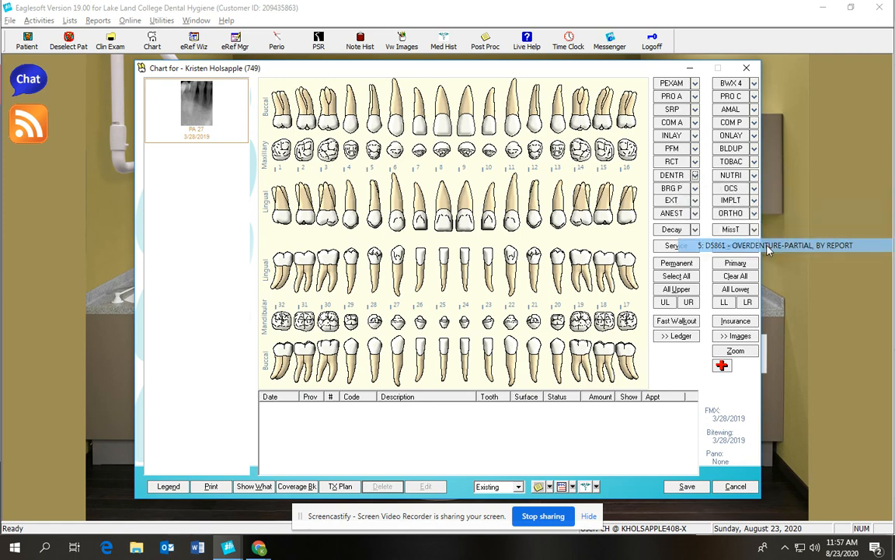
{"action": "left_click", "coordinate": [398, 259]}
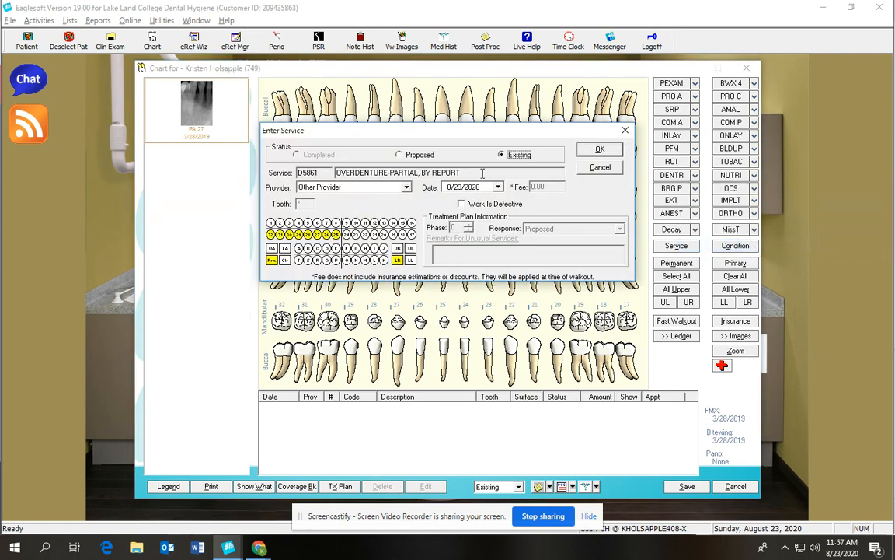
{"action": "left_click", "coordinate": [599, 149]}
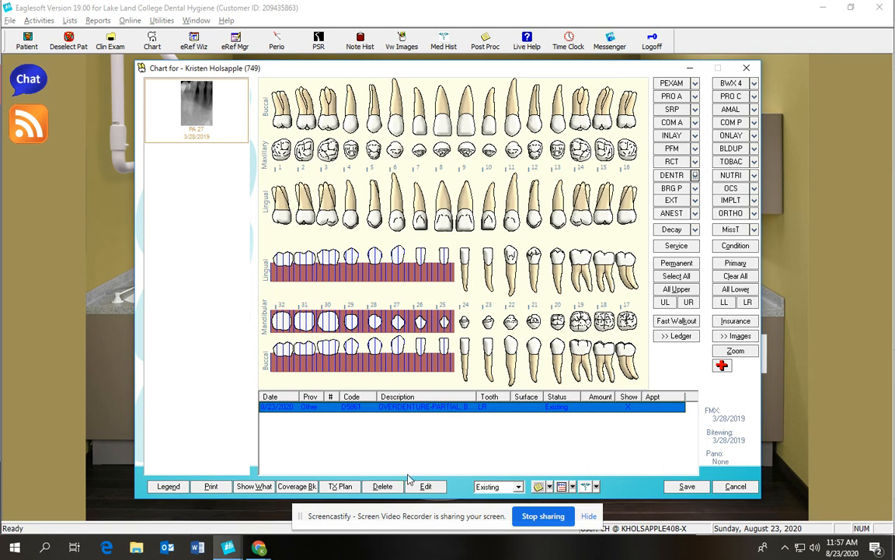
- Delete the partial overdenture entry and chart an Existing porcelain fused to predominantly metal pontic (D6241) on tooth 2
{"action": "key", "text": "Delete"}
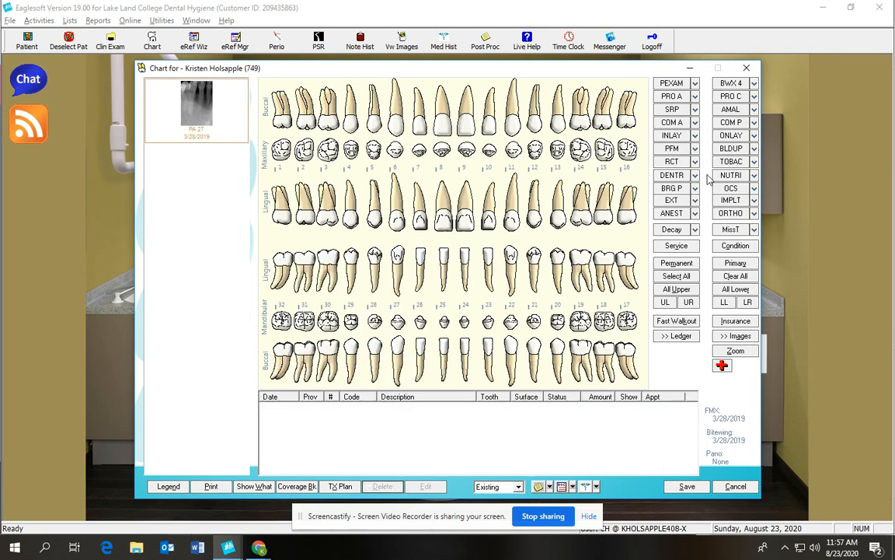
{"action": "left_click", "coordinate": [674, 189]}
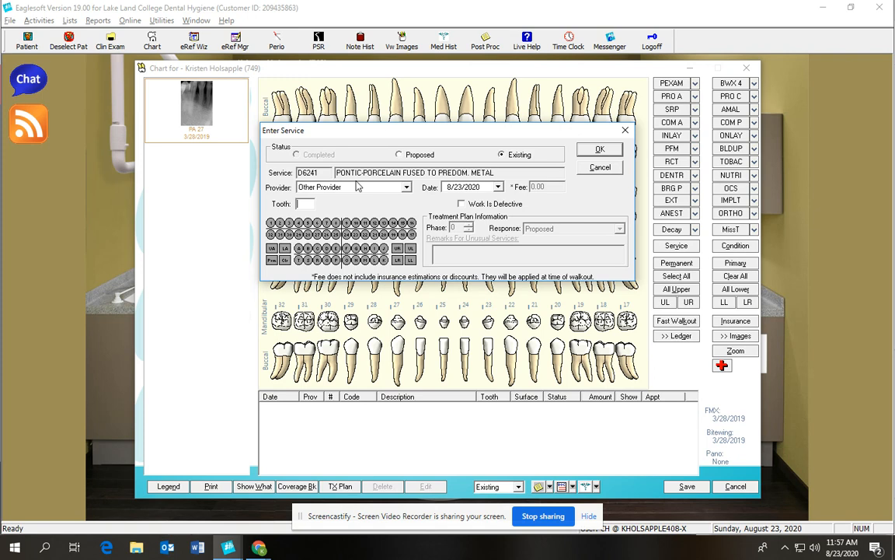
{"action": "type", "text": "2"}
{"action": "left_click", "coordinate": [600, 148]}
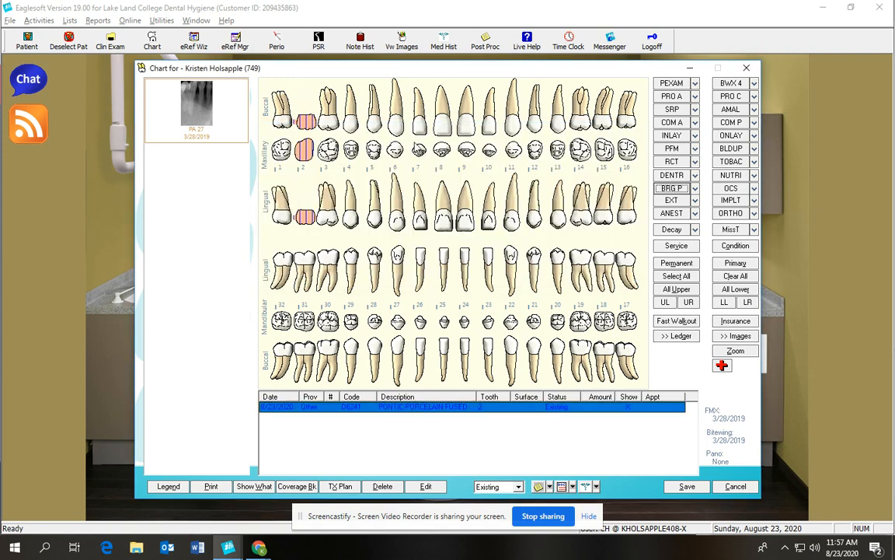
- Chart Existing abutment supported porcelain/ceramic crowns (D6058) on teeth 1 and 3, and delete both entries
{"action": "left_click", "coordinate": [332, 148]}
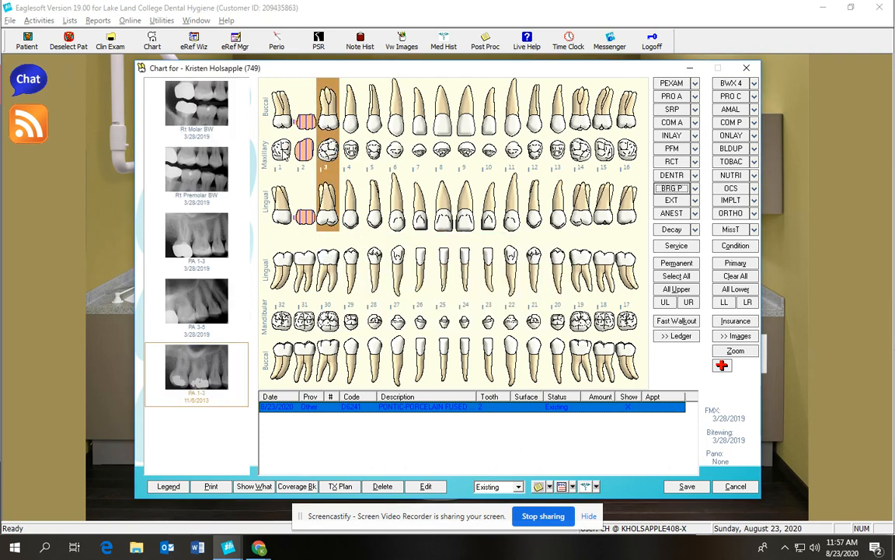
{"action": "left_click", "coordinate": [281, 150]}
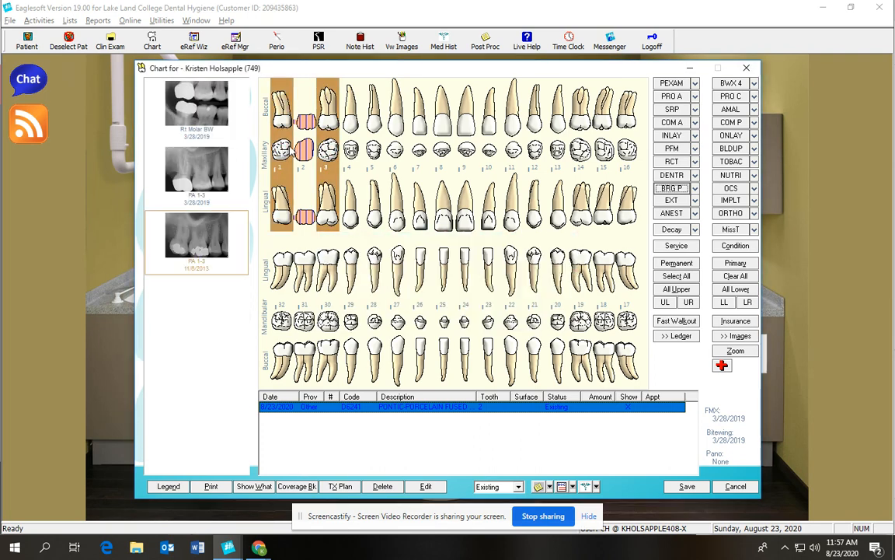
{"action": "left_click", "coordinate": [696, 189]}
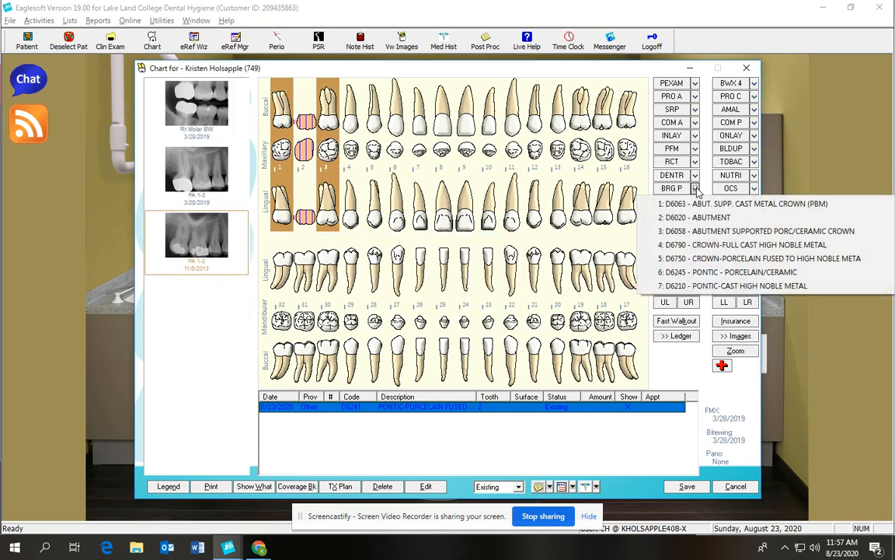
{"action": "left_click", "coordinate": [720, 231]}
{"action": "left_click", "coordinate": [586, 149]}
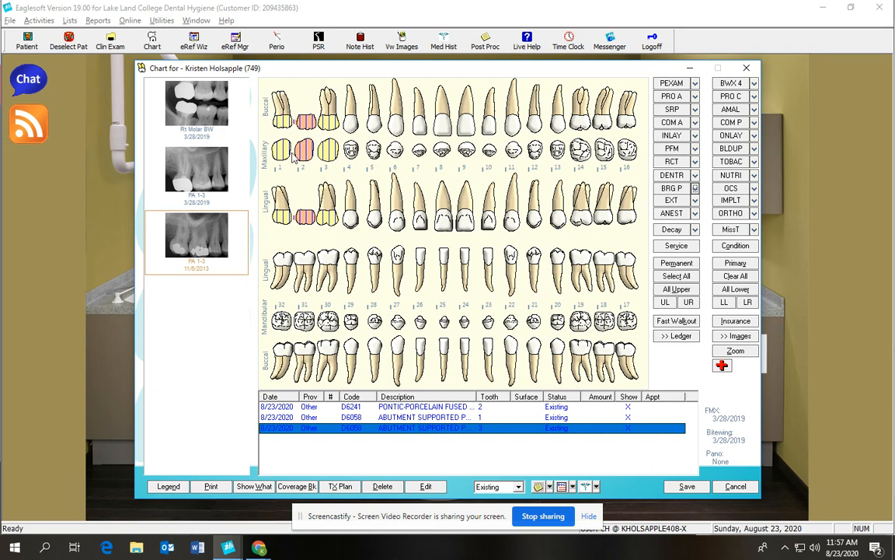
{"action": "left_click", "coordinate": [376, 488]}
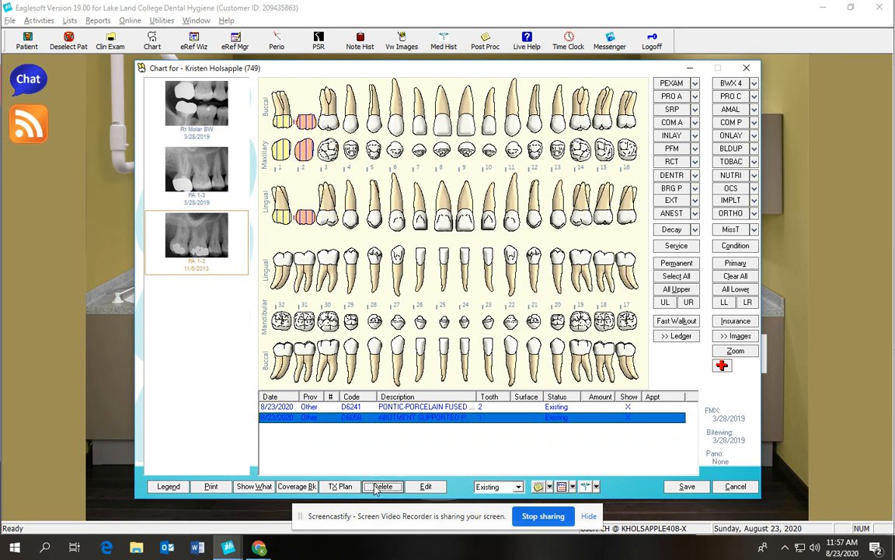
{"action": "left_click", "coordinate": [375, 488]}
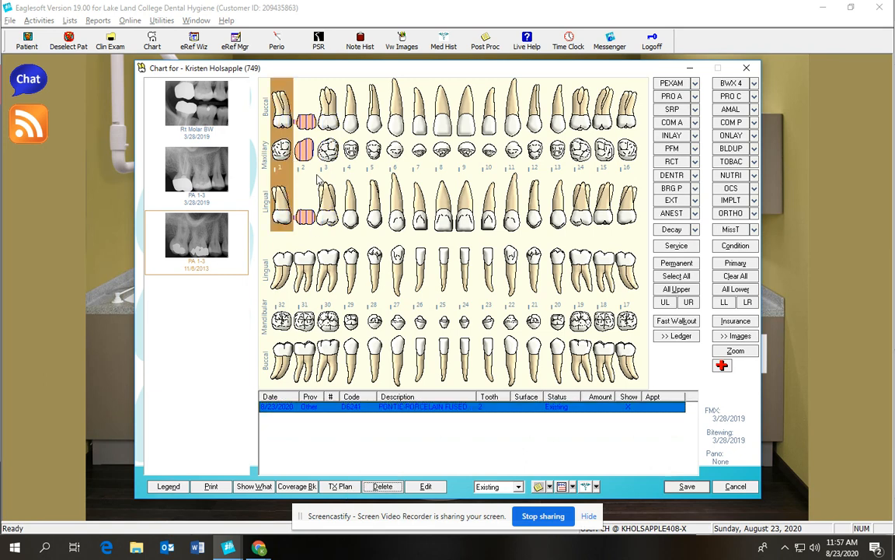
- Chart Existing porcelain fused to high noble metal bridge crowns (D6750) on teeth 1 and 3
{"action": "left_click", "coordinate": [696, 176]}
{"action": "left_click", "coordinate": [696, 187]}
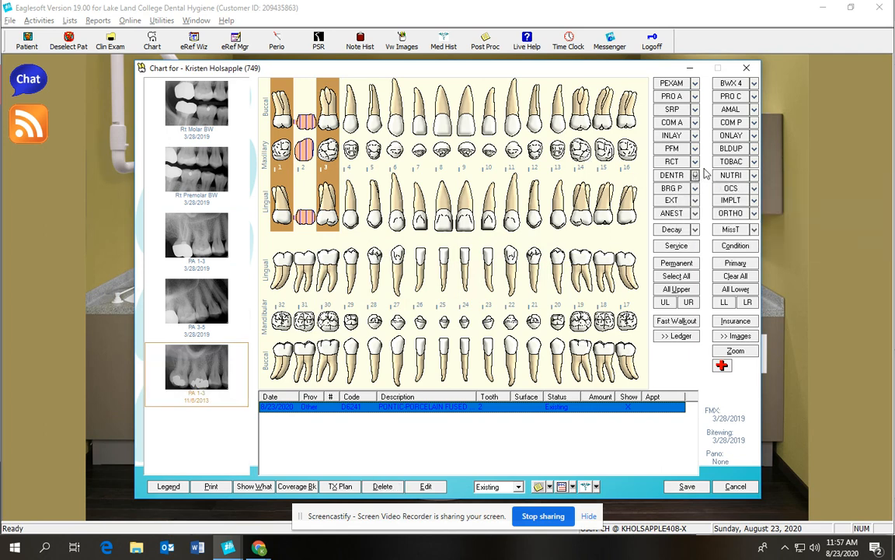
{"action": "left_click", "coordinate": [695, 189]}
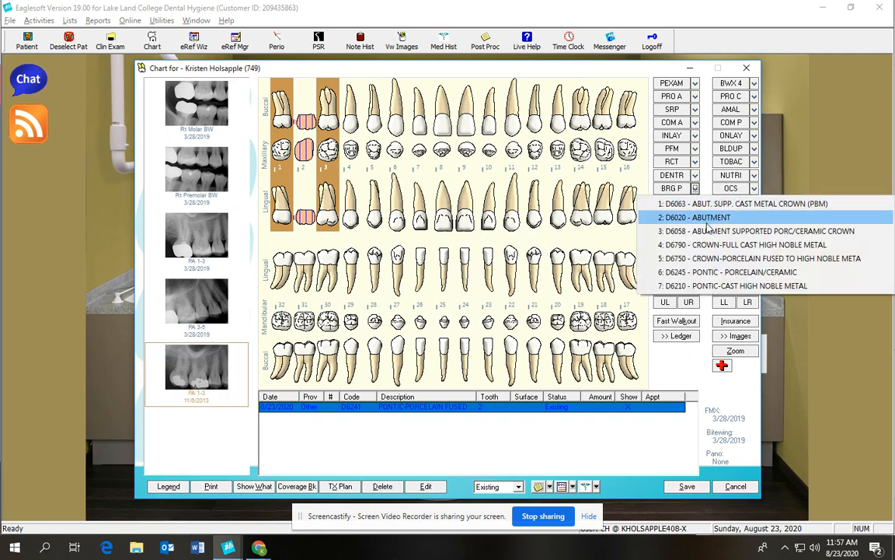
{"action": "left_click", "coordinate": [713, 259]}
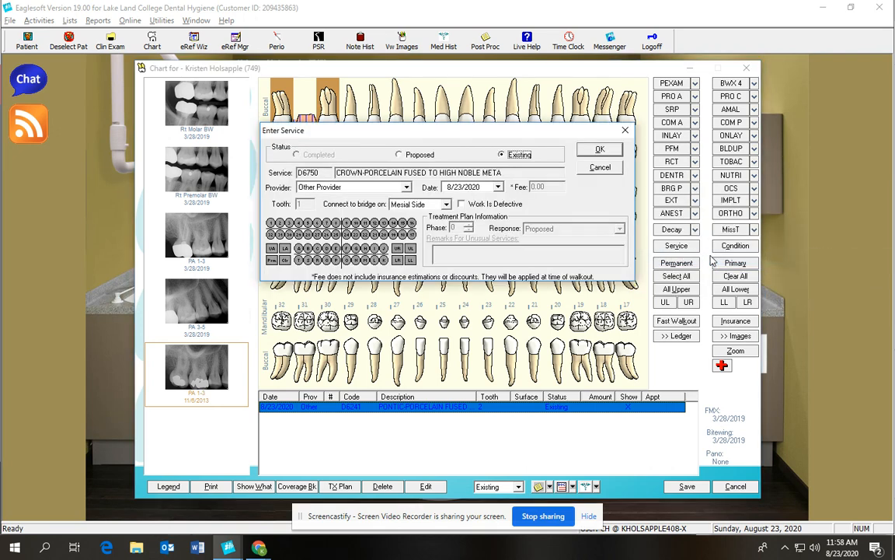
{"action": "left_click", "coordinate": [540, 136]}
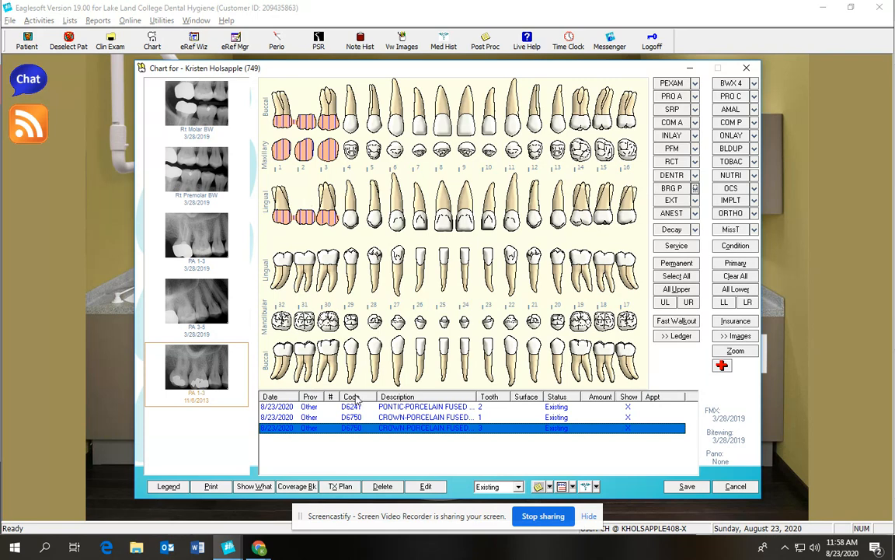
- Delete the pontic and bridge crown entries, and chart an Existing erupted tooth extraction (D7140) on tooth 2
{"action": "left_click", "coordinate": [382, 486]}
{"action": "left_click", "coordinate": [382, 486]}
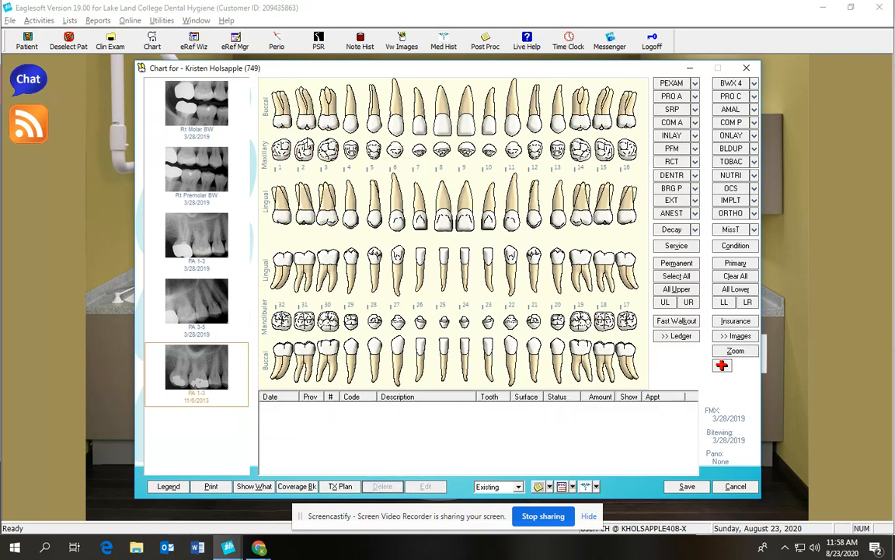
{"action": "left_click", "coordinate": [673, 200]}
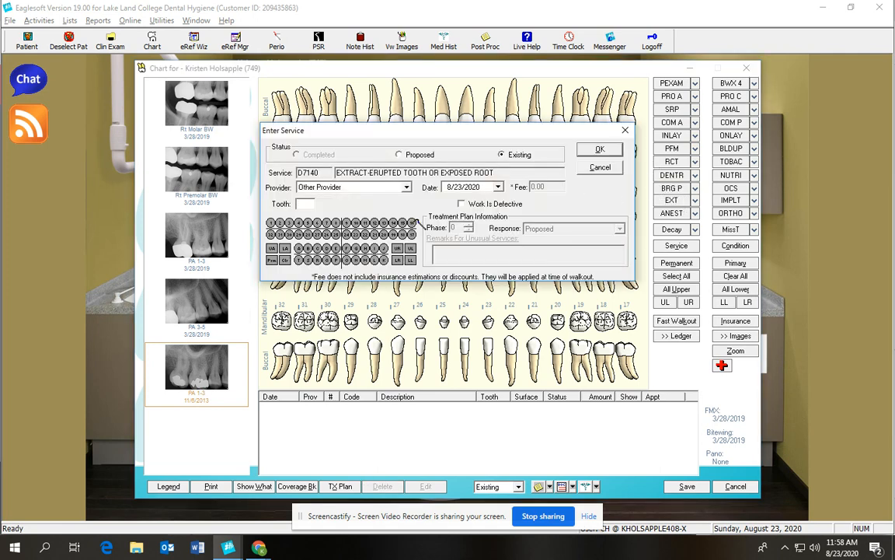
{"action": "type", "text": "2"}
{"action": "left_click", "coordinate": [601, 150]}
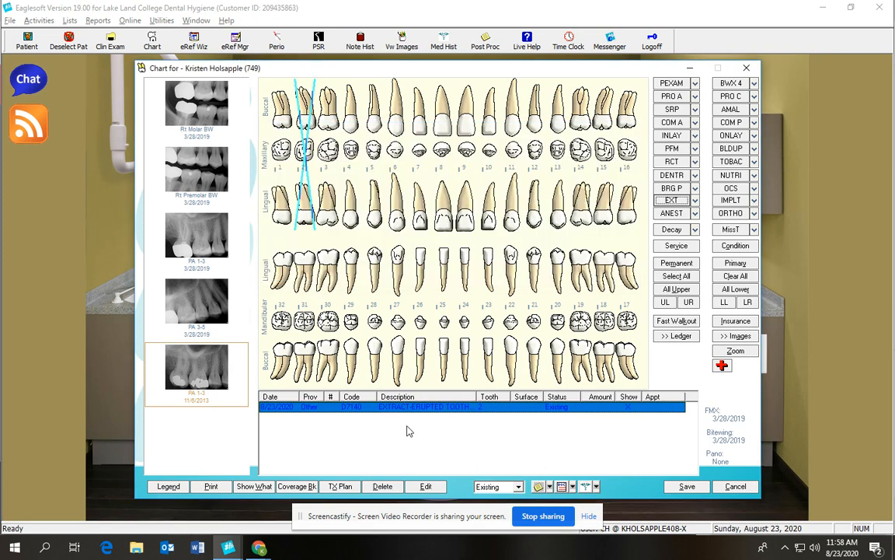
- Delete the tooth 2 extraction and chart Proposed extractions (D7140) on teeth 1, 16, 17 and 32
{"action": "left_click", "coordinate": [382, 485]}
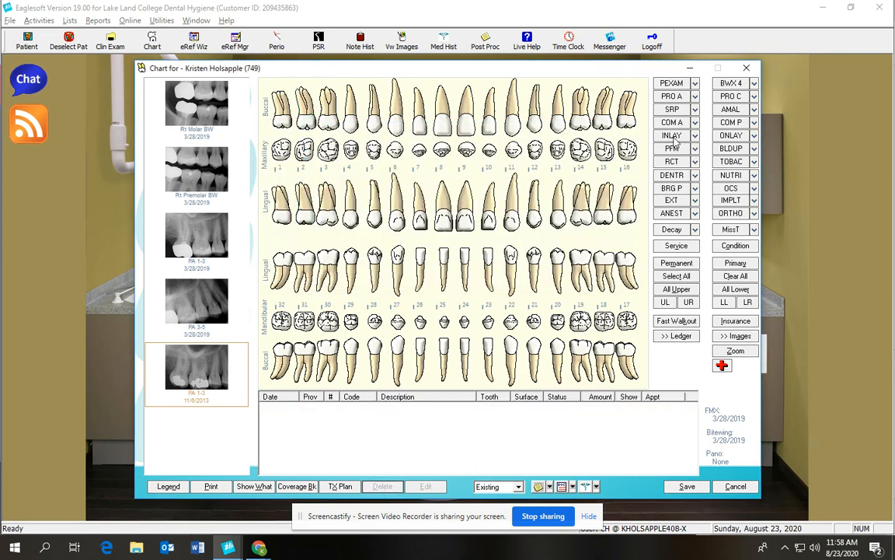
{"action": "left_click", "coordinate": [626, 147]}
{"action": "left_click", "coordinate": [627, 253]}
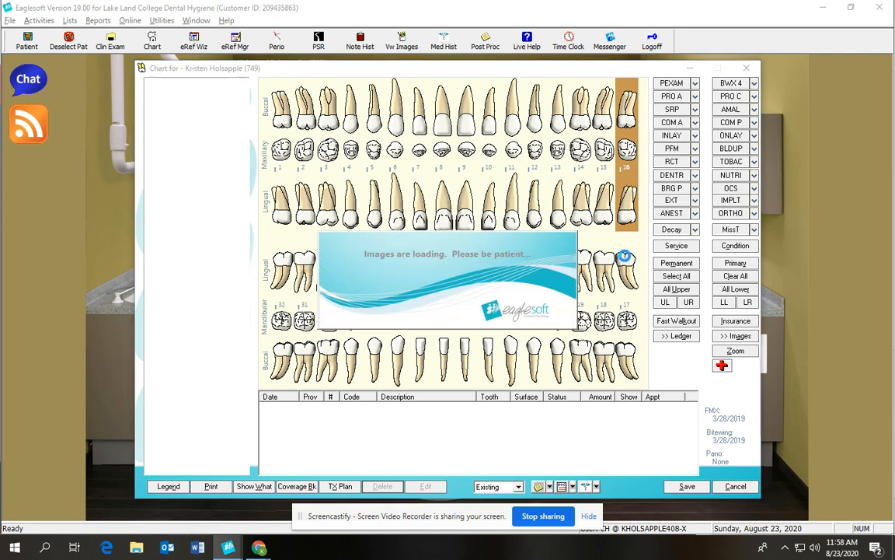
{"action": "left_click", "coordinate": [283, 154]}
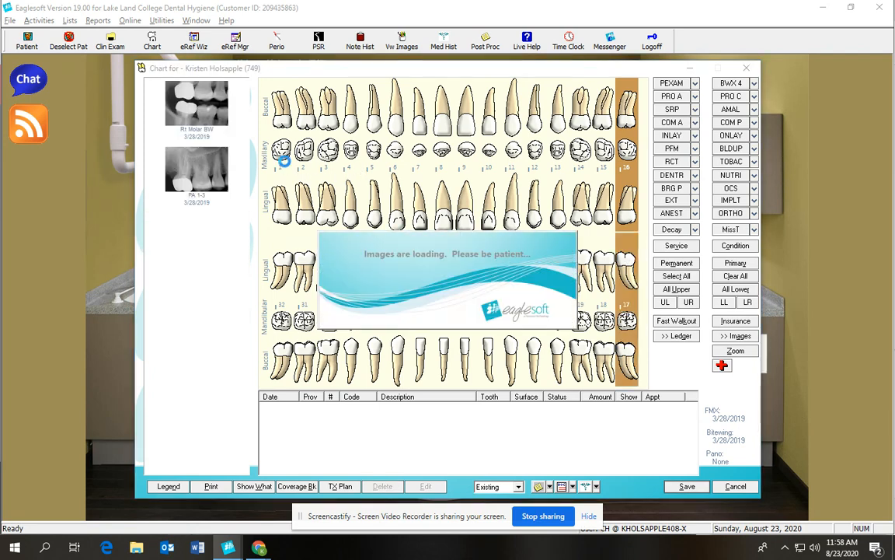
{"action": "left_click", "coordinate": [285, 268]}
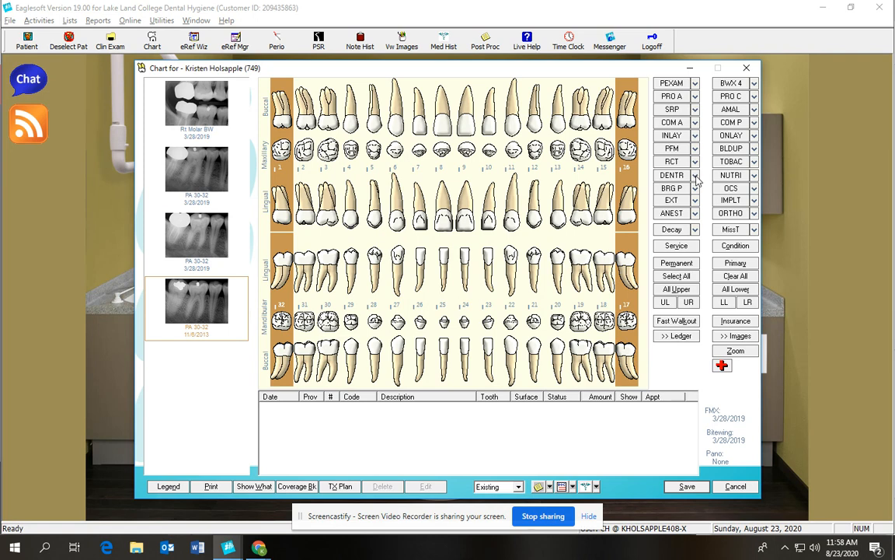
{"action": "left_click", "coordinate": [672, 200]}
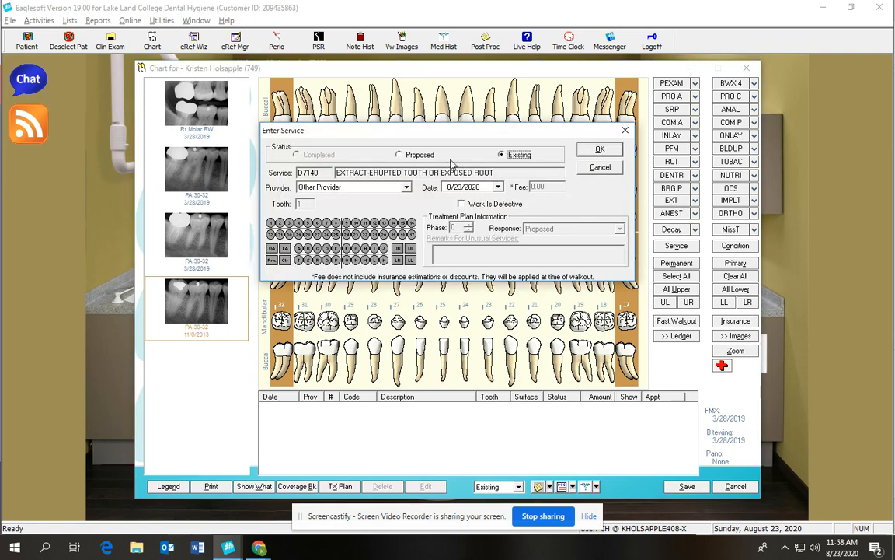
{"action": "left_click", "coordinate": [399, 154]}
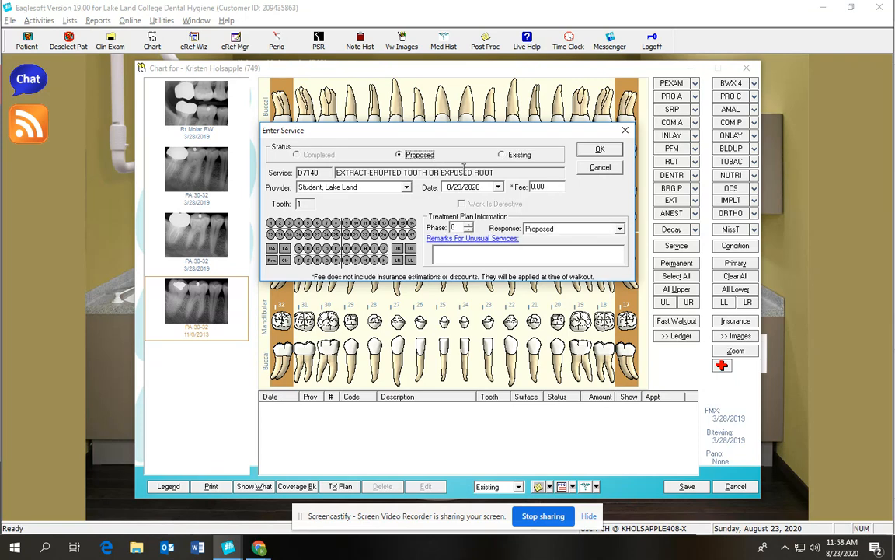
{"action": "left_click", "coordinate": [601, 151]}
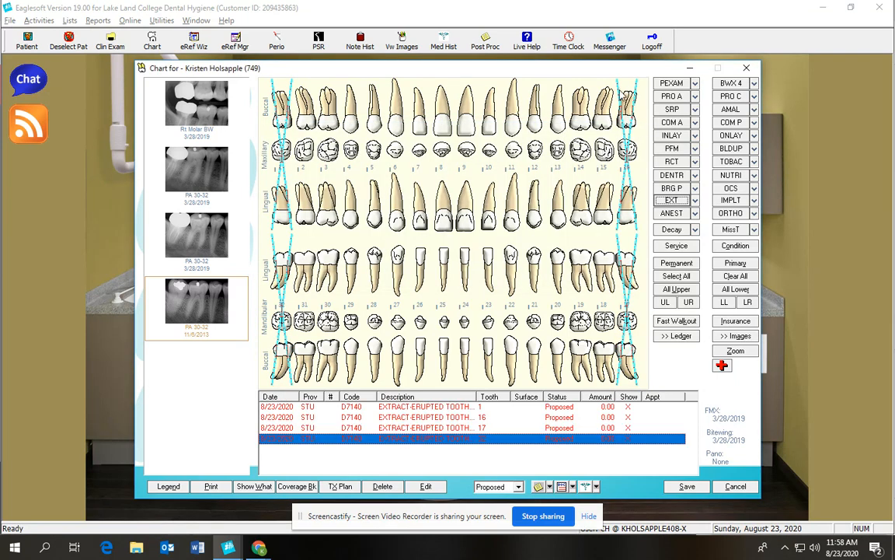
- Delete the four Proposed extraction entries from the chart
{"action": "left_click", "coordinate": [383, 487]}
{"action": "left_click", "coordinate": [383, 487]}
{"action": "left_click", "coordinate": [383, 488]}
{"action": "left_click", "coordinate": [382, 488]}
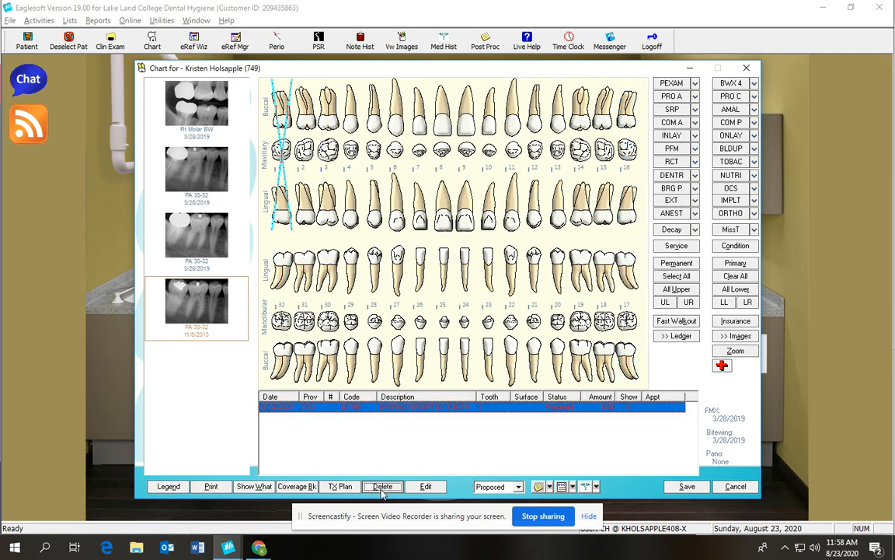
- Open the Proposed local anesthesia service (D9215), discard it, and view the other anesthesia services available
{"action": "left_click", "coordinate": [683, 216]}
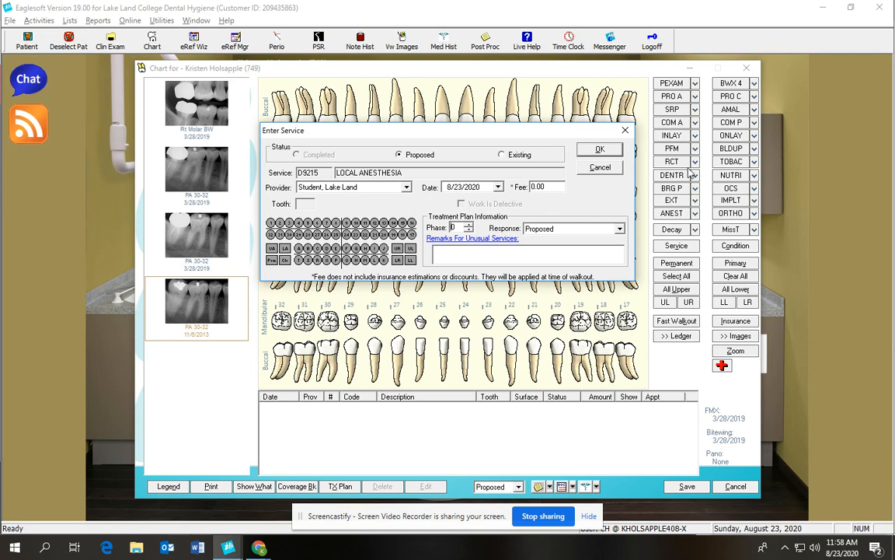
{"action": "left_click", "coordinate": [600, 167]}
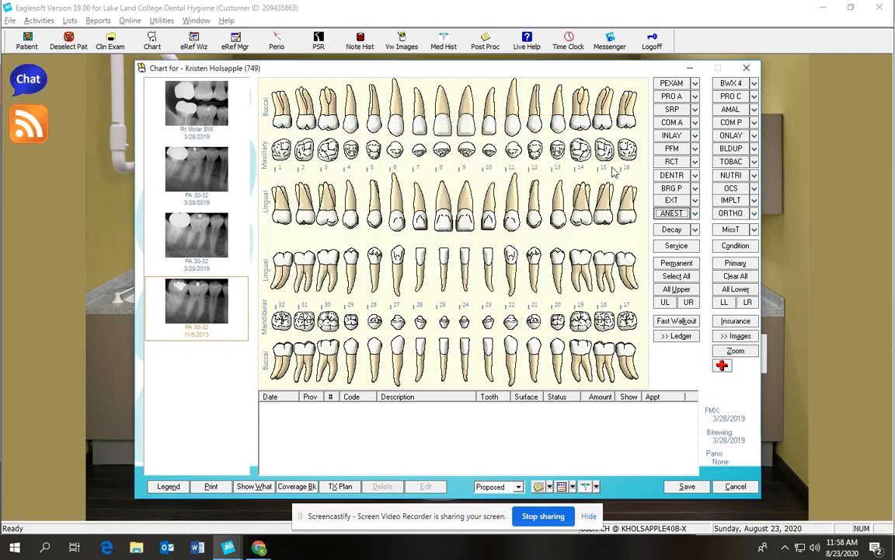
{"action": "left_click", "coordinate": [695, 213]}
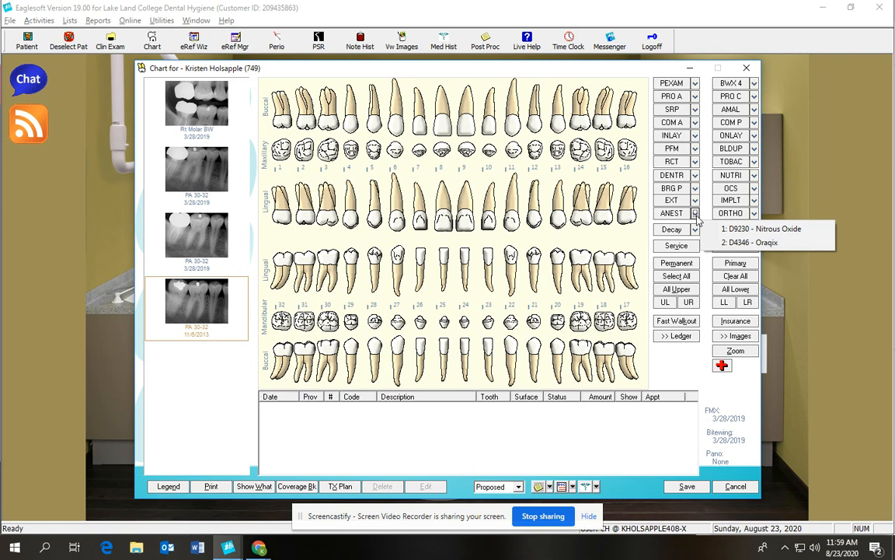
{"action": "left_click", "coordinate": [708, 214]}
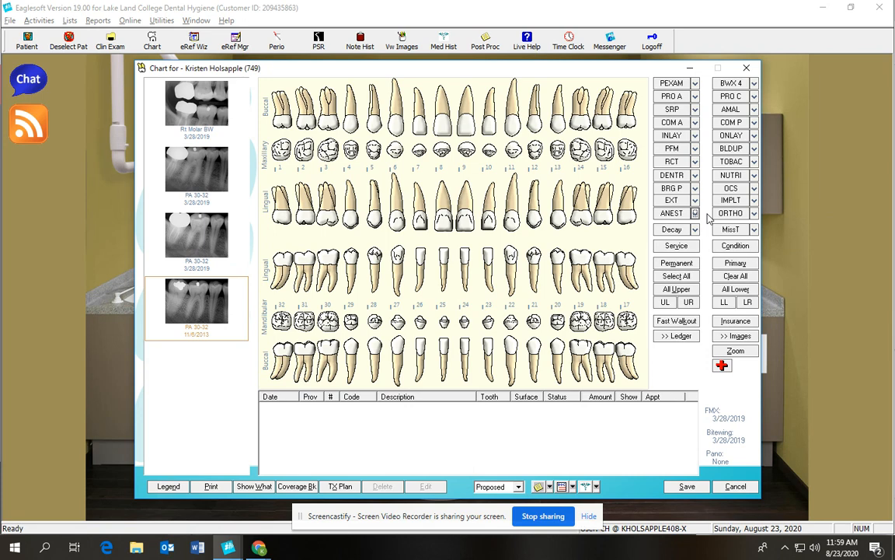
- Chart a Decay condition on the occlusal surface of tooth 15
{"action": "left_click", "coordinate": [619, 190]}
{"action": "left_click", "coordinate": [670, 230]}
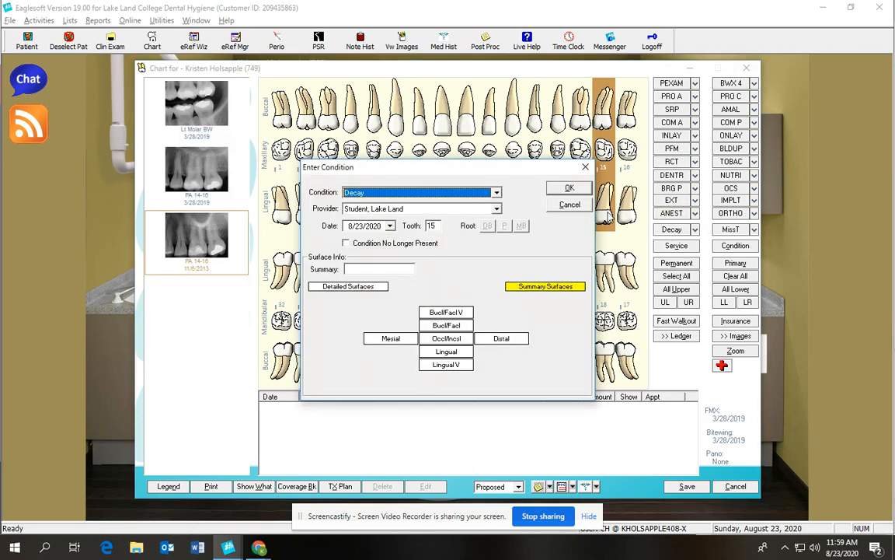
{"action": "left_click", "coordinate": [448, 338]}
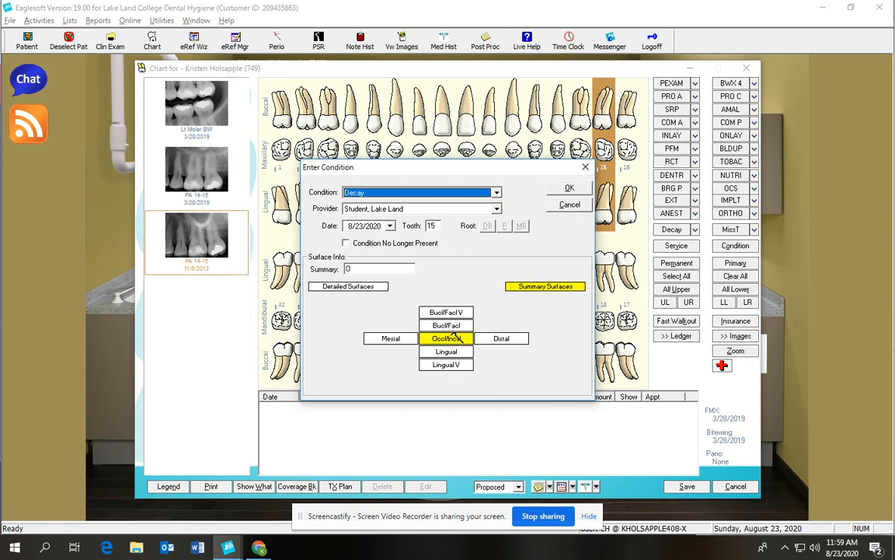
{"action": "left_click", "coordinate": [570, 188]}
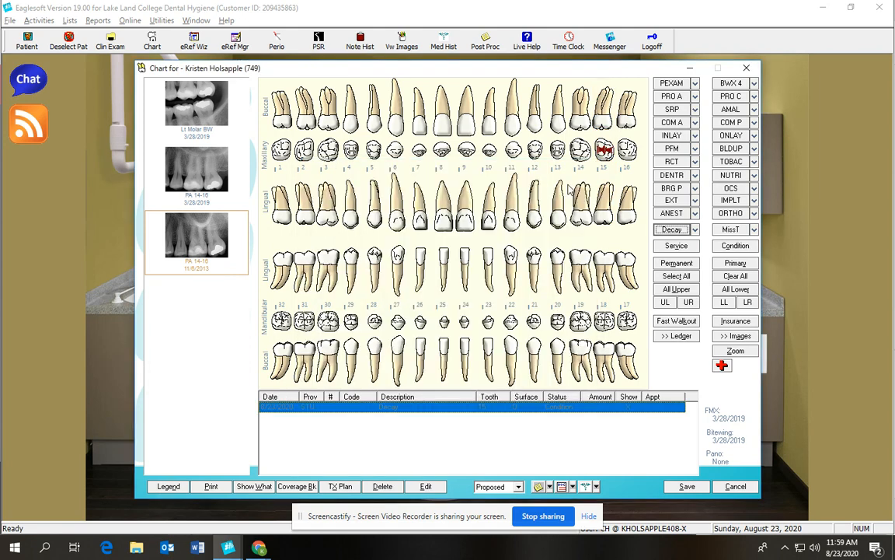
- Chart an Abscess condition on tooth 1
{"action": "left_click", "coordinate": [696, 230]}
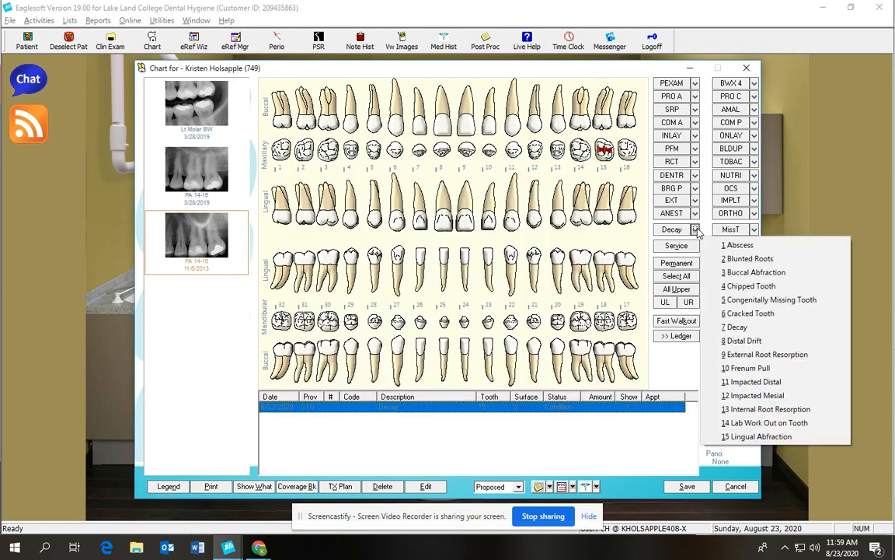
{"action": "left_click", "coordinate": [738, 246]}
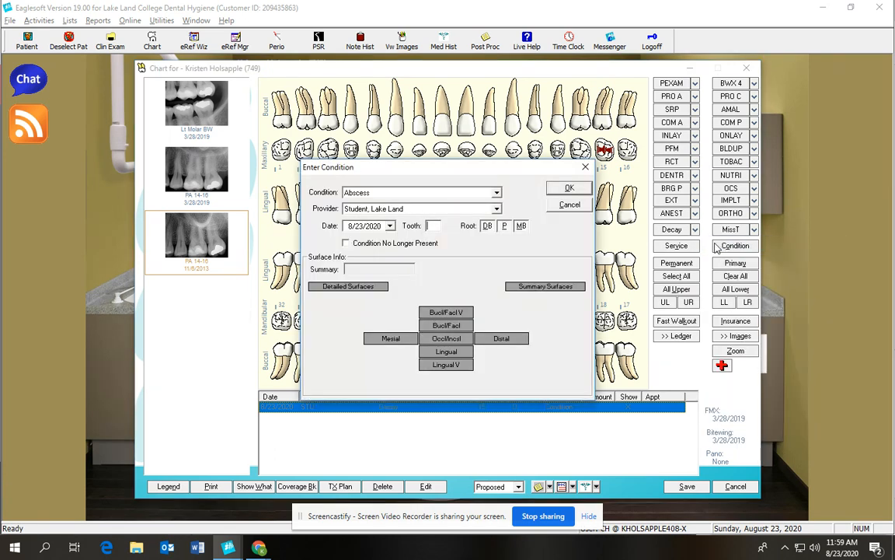
{"action": "left_click", "coordinate": [437, 224]}
{"action": "type", "text": "1"}
{"action": "left_click", "coordinate": [570, 188]}
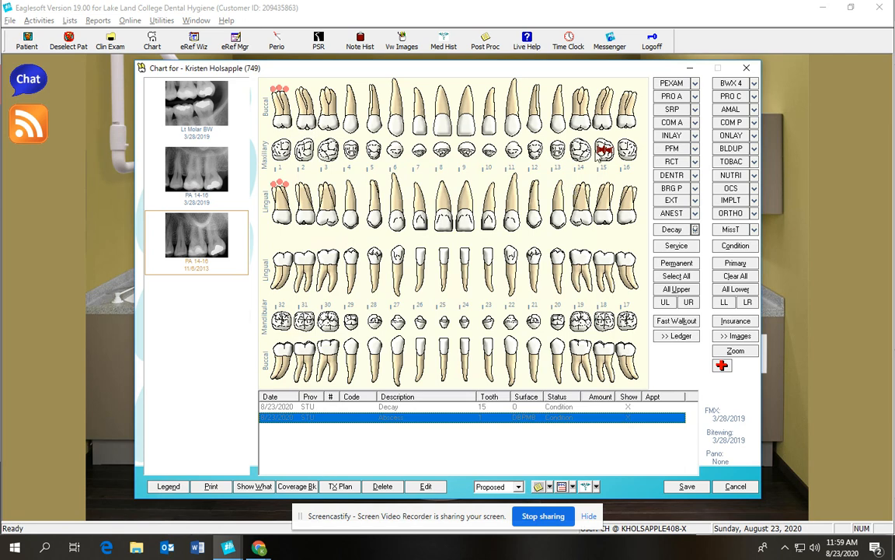
- Chart a Blunted Roots condition on tooth 2 and a Buccal Abfraction condition on tooth 3
{"action": "left_click", "coordinate": [696, 230]}
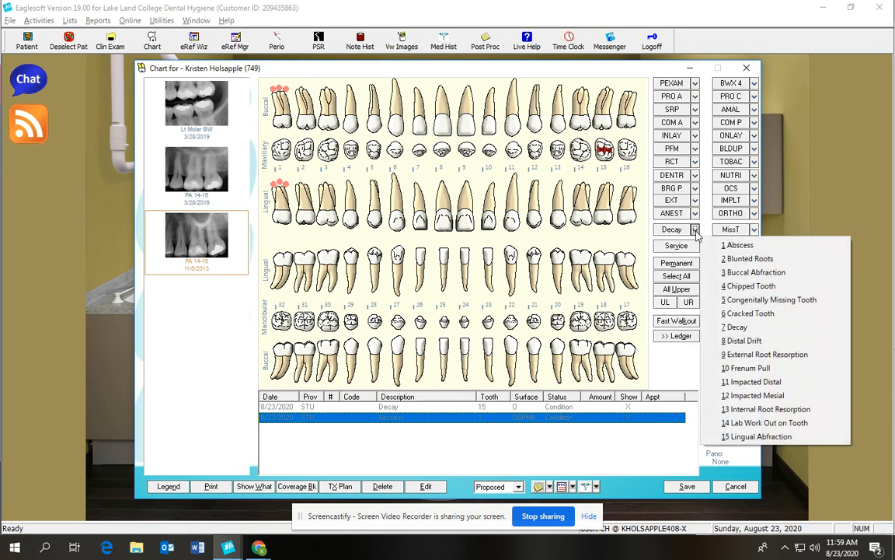
{"action": "left_click", "coordinate": [735, 256]}
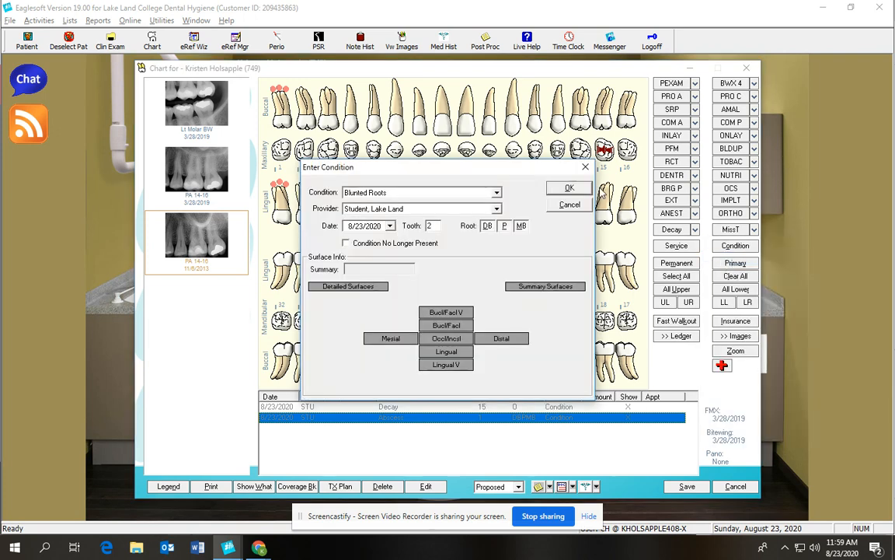
{"action": "left_click", "coordinate": [569, 188]}
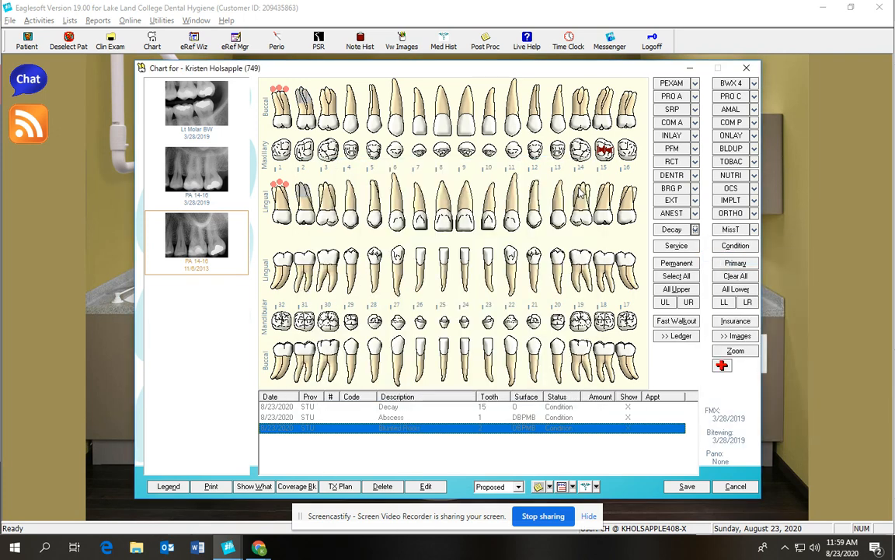
{"action": "left_click", "coordinate": [696, 230]}
{"action": "left_click", "coordinate": [735, 267]}
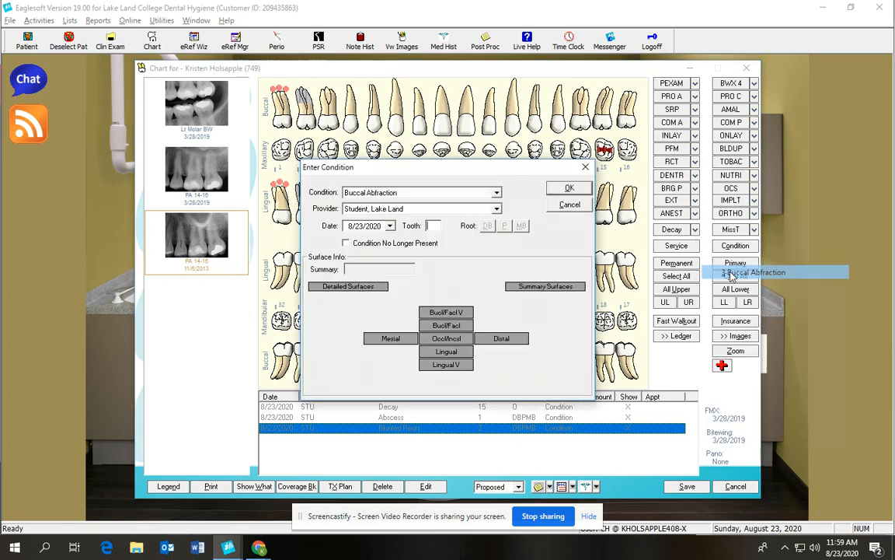
{"action": "left_click", "coordinate": [568, 188]}
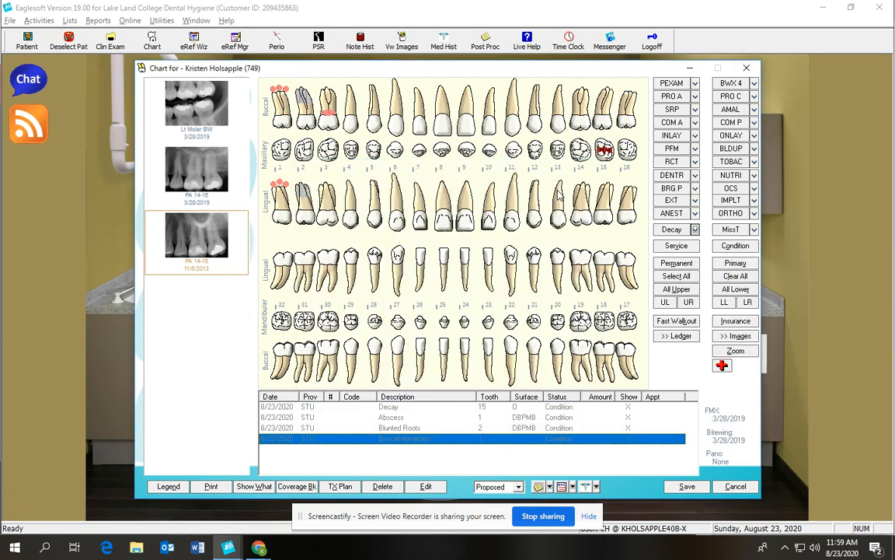
- Chart a Chipped Tooth condition on tooth 4 covering the mesial, occlusal, buccal and lingual surfaces
{"action": "left_click", "coordinate": [696, 230]}
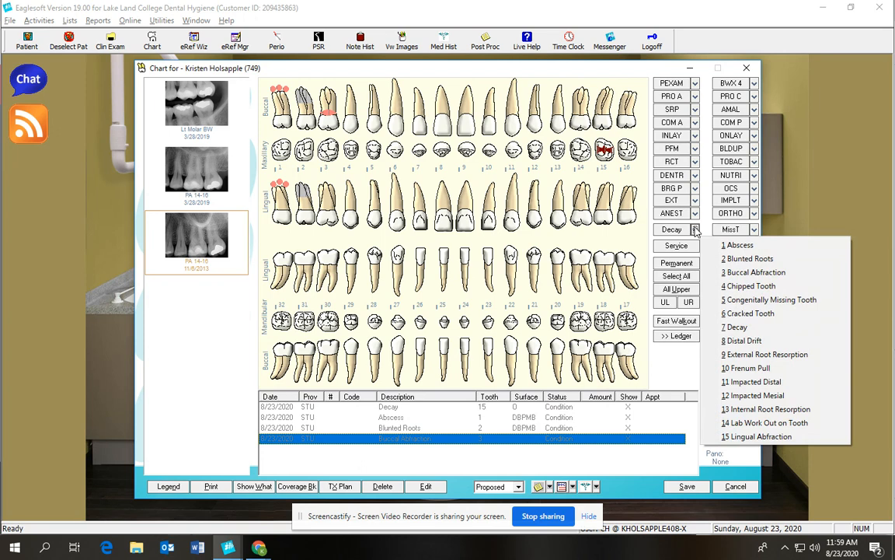
{"action": "left_click", "coordinate": [733, 287]}
{"action": "type", "text": "4"}
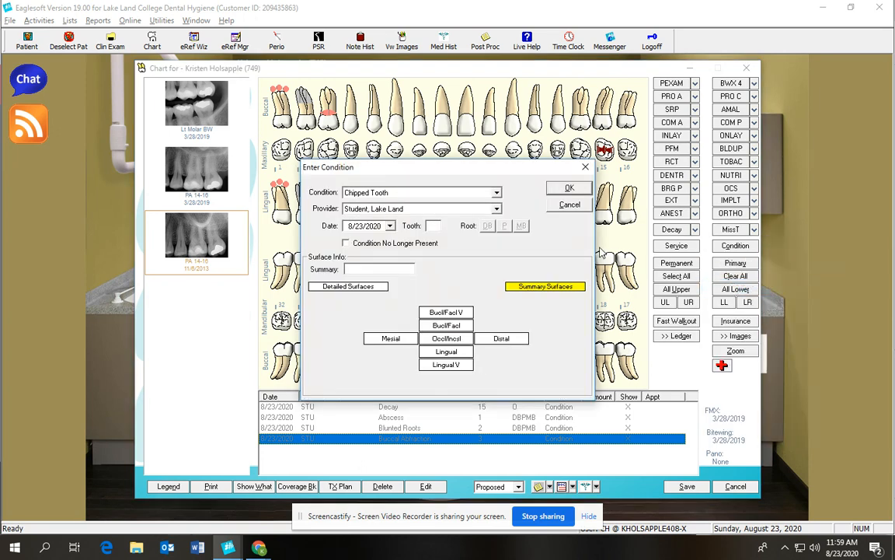
{"action": "left_click", "coordinate": [555, 191]}
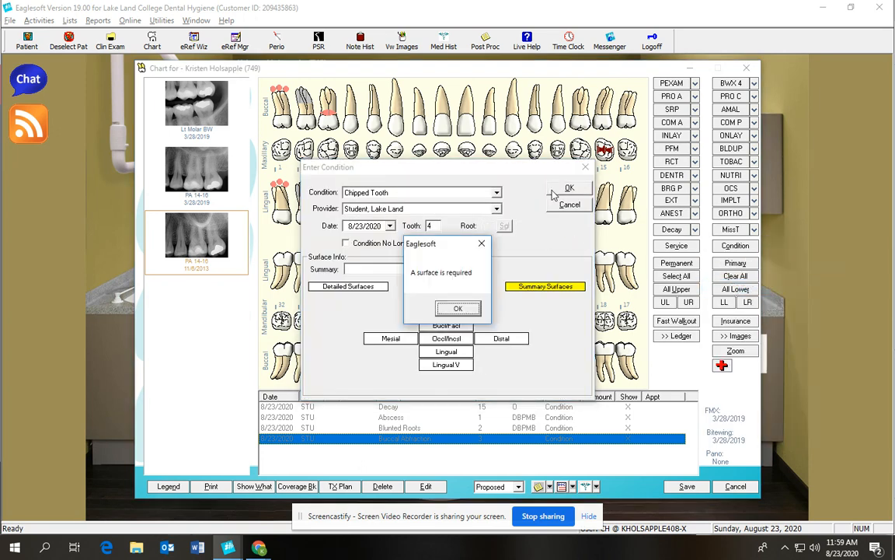
{"action": "left_click", "coordinate": [458, 308]}
{"action": "left_click", "coordinate": [398, 339]}
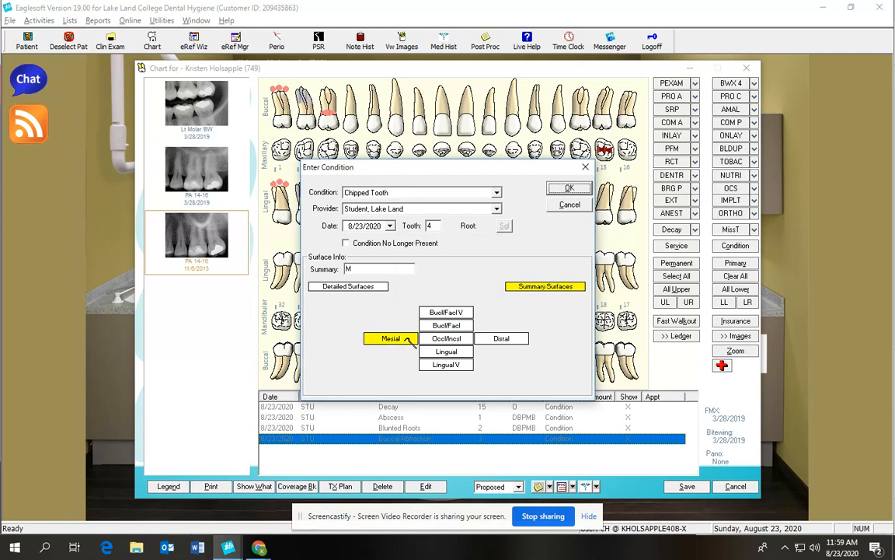
{"action": "left_click", "coordinate": [446, 351]}
{"action": "left_click", "coordinate": [447, 339]}
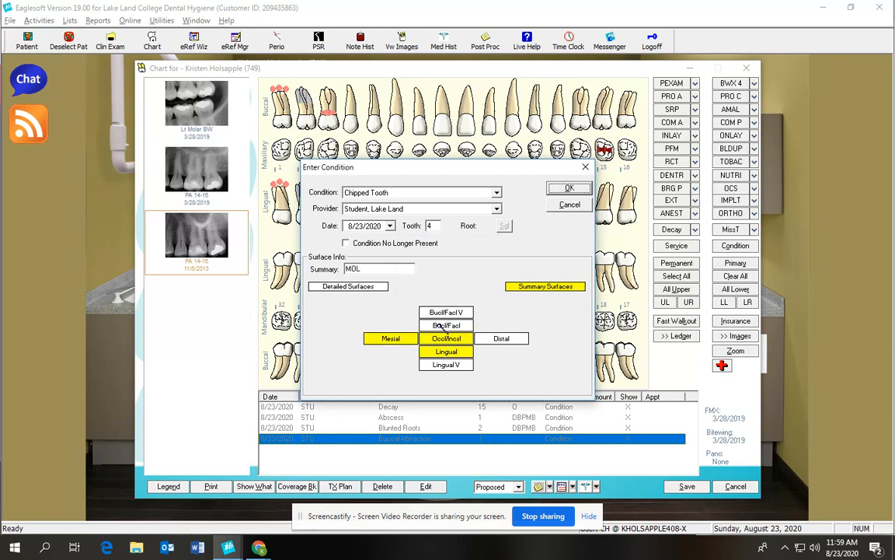
{"action": "left_click", "coordinate": [448, 325]}
{"action": "left_click", "coordinate": [569, 188]}
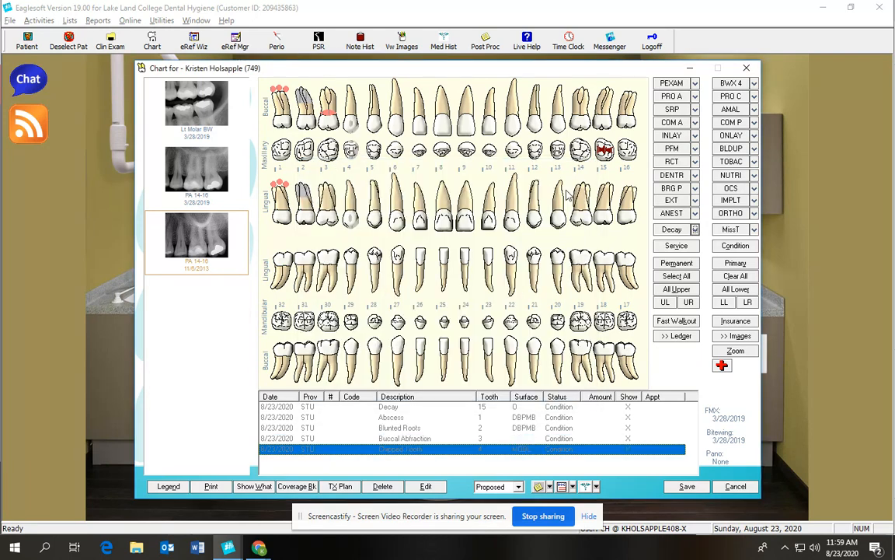
- Chart tooth 5 with the Congenitally Missing Tooth condition
{"action": "left_click", "coordinate": [697, 231]}
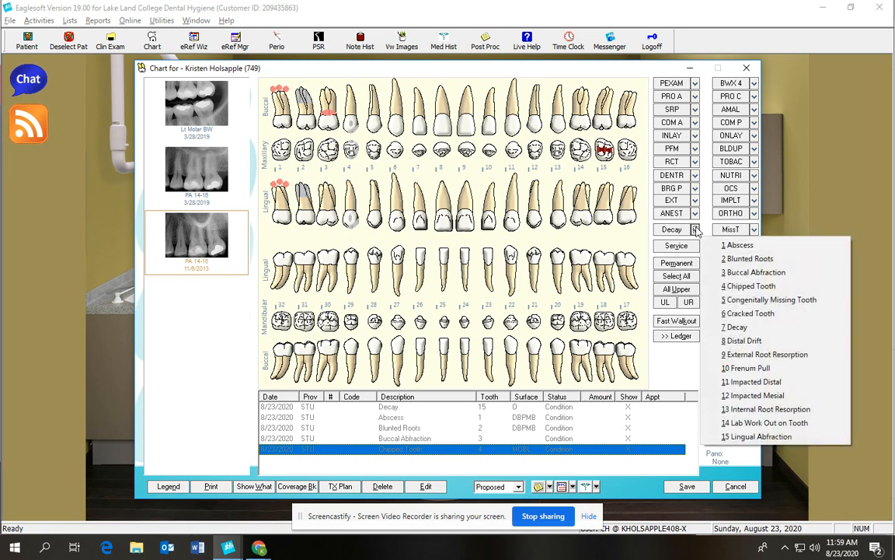
{"action": "left_click", "coordinate": [684, 271]}
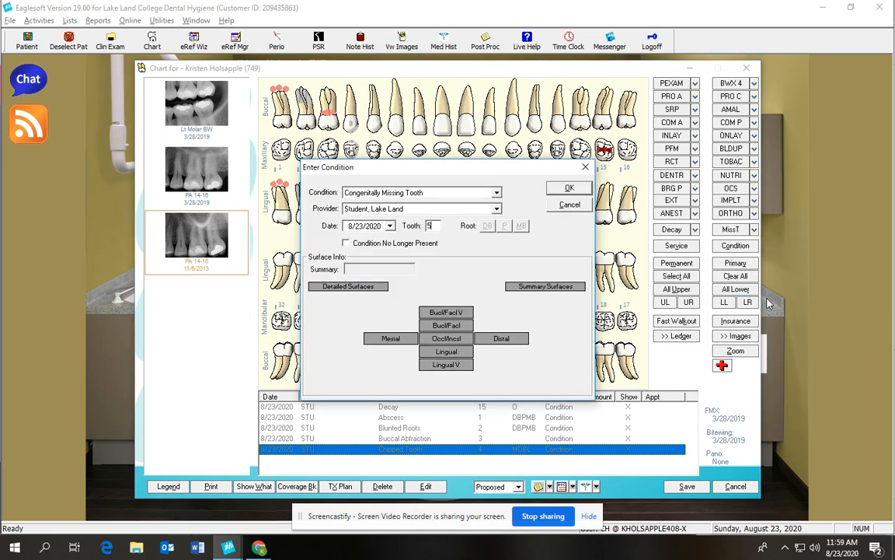
{"action": "left_click", "coordinate": [570, 189]}
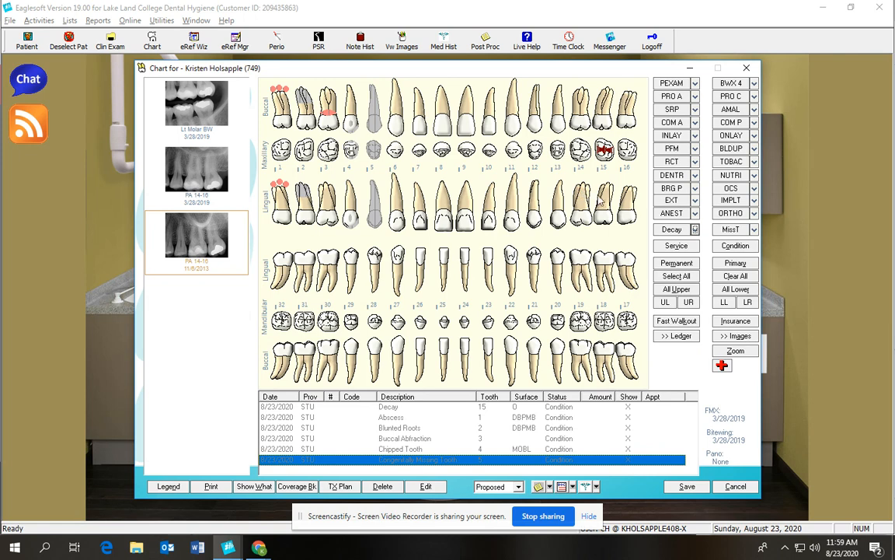
- Chart a Cracked Tooth condition on the mesial and incisal surfaces of tooth 6
{"action": "left_click", "coordinate": [696, 230]}
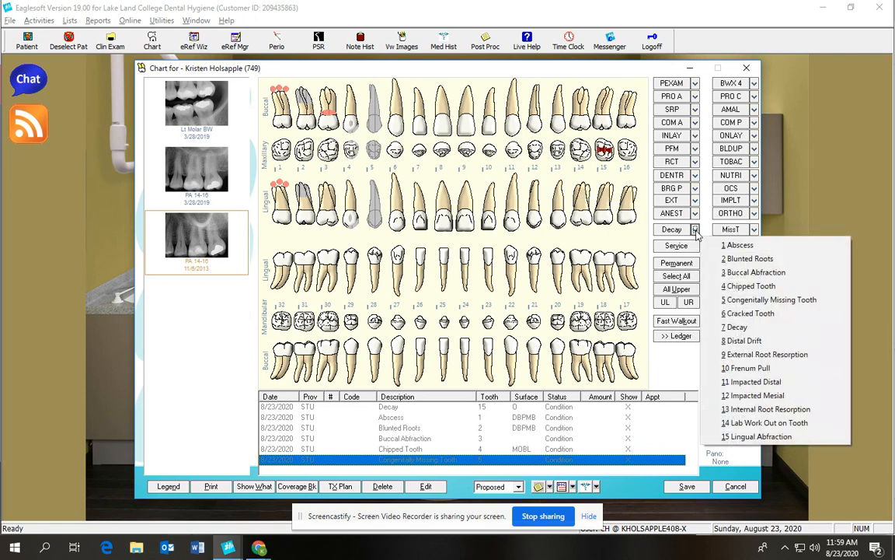
{"action": "left_click", "coordinate": [751, 310]}
{"action": "type", "text": "6"}
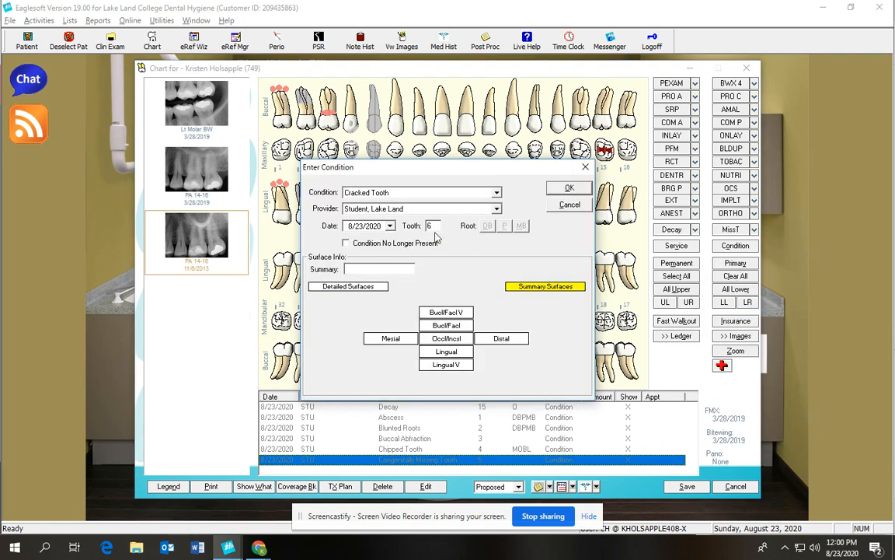
{"action": "left_click", "coordinate": [446, 338]}
{"action": "left_click", "coordinate": [389, 339]}
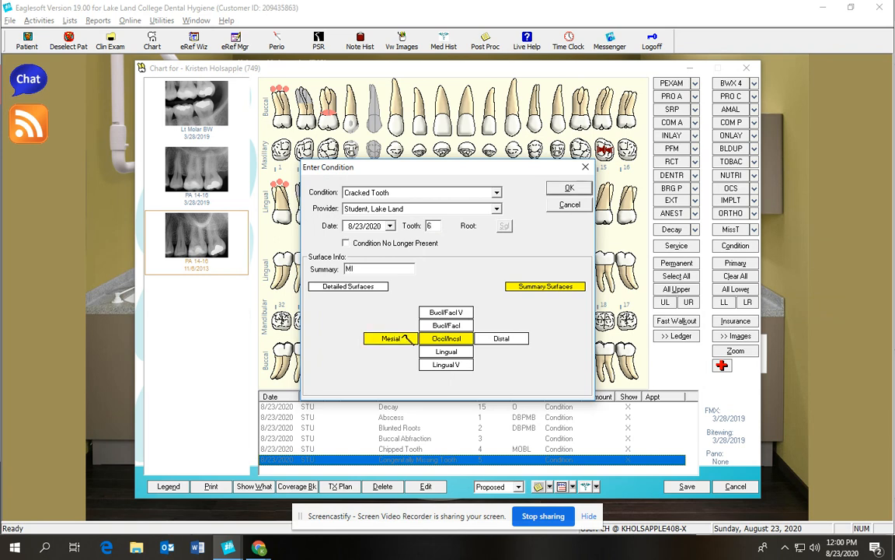
{"action": "left_click", "coordinate": [569, 188]}
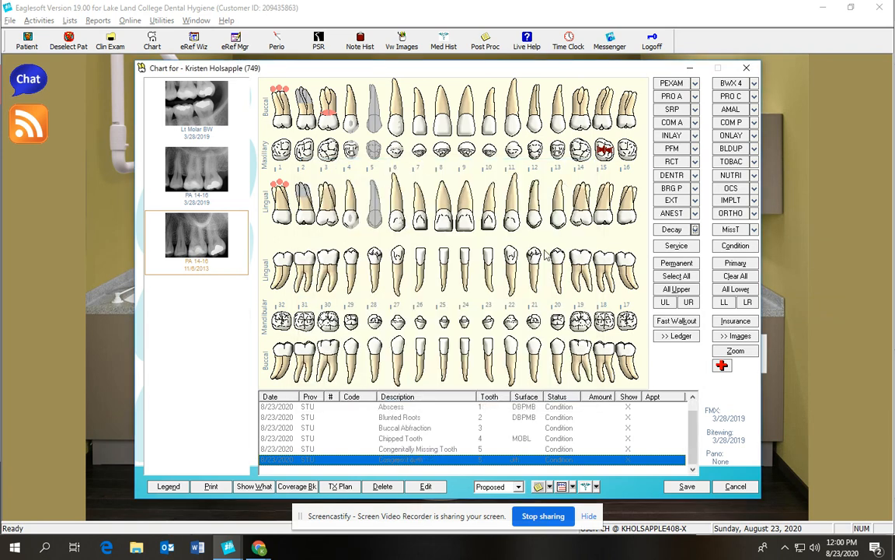
- Chart a Distal Drift condition on tooth 7 and an External Root Resorption condition on tooth 8
{"action": "left_click", "coordinate": [695, 230]}
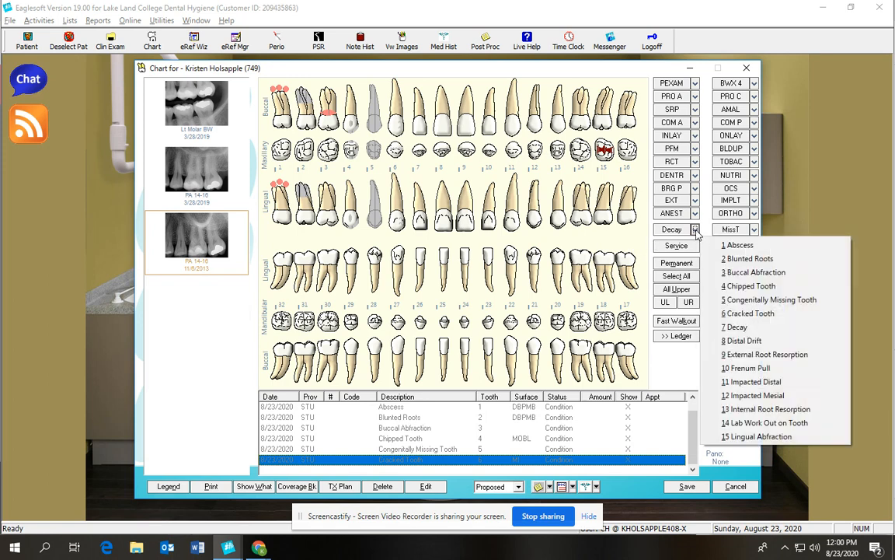
{"action": "left_click", "coordinate": [743, 340]}
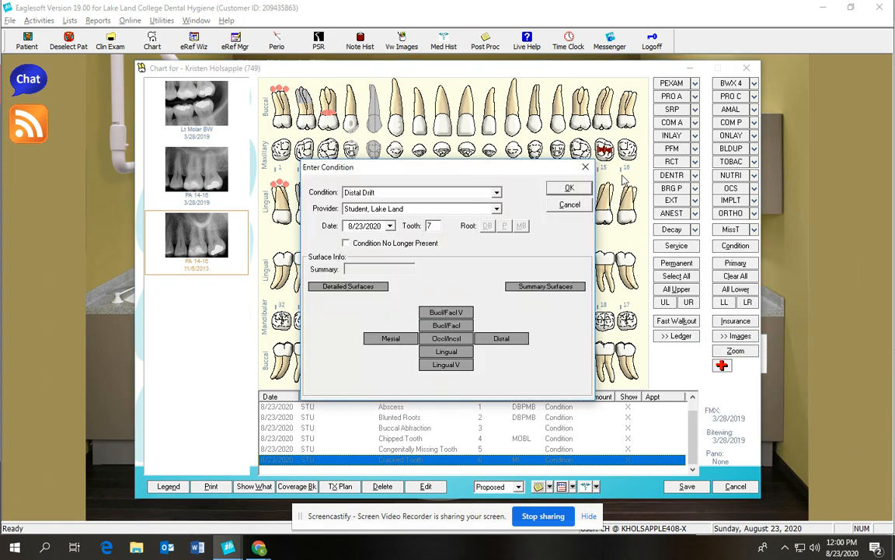
{"action": "left_click", "coordinate": [569, 188]}
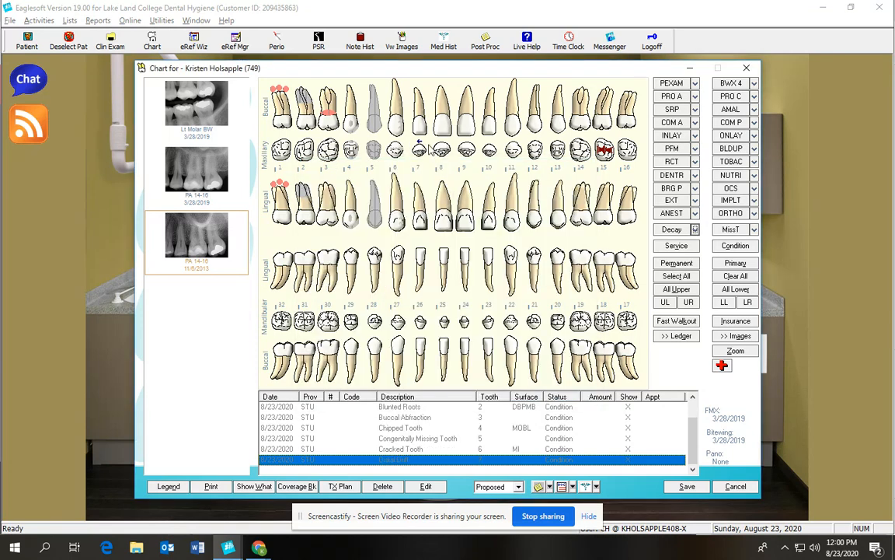
{"action": "left_click", "coordinate": [695, 229]}
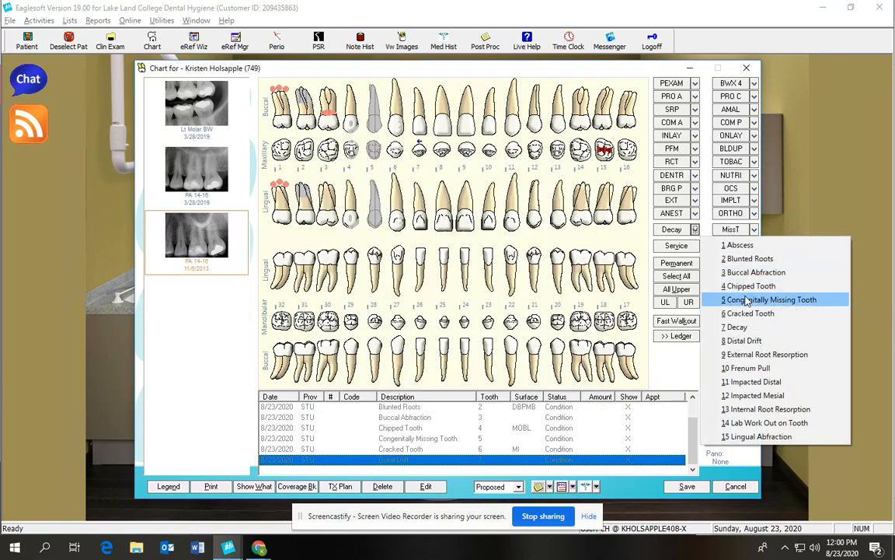
{"action": "left_click", "coordinate": [768, 355]}
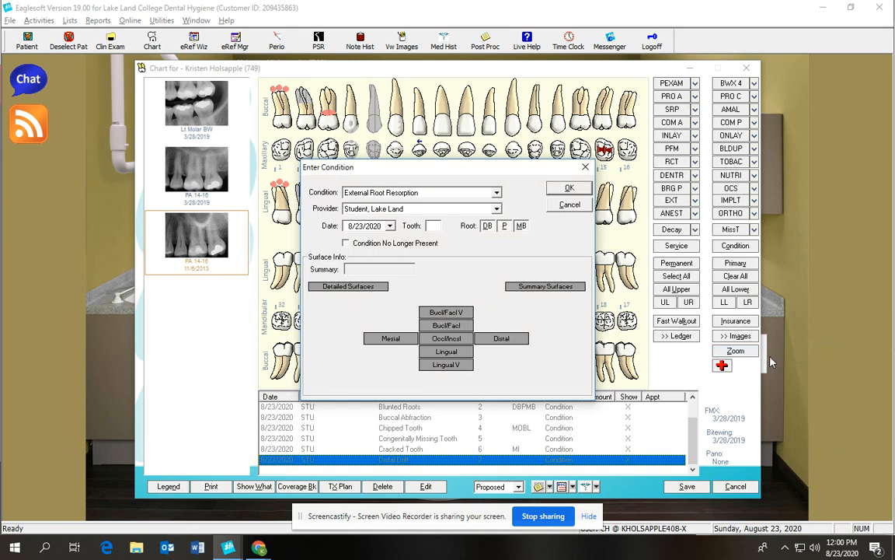
{"action": "key", "text": "Return"}
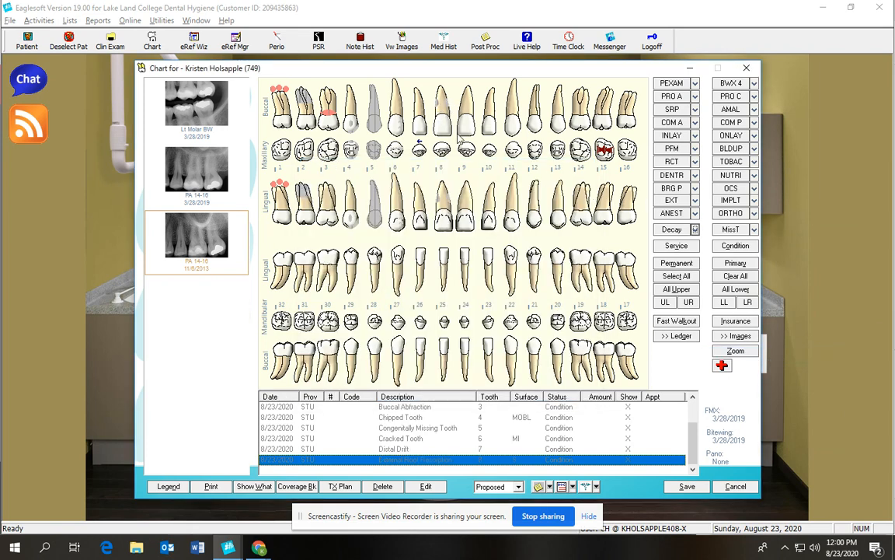
- Chart a Frenum Pull condition on tooth 24
{"action": "left_click", "coordinate": [696, 231]}
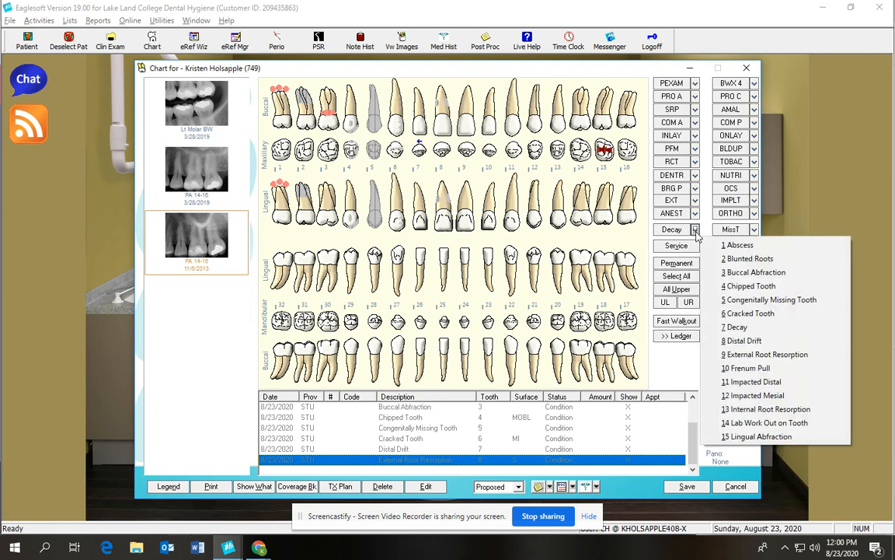
{"action": "left_click", "coordinate": [751, 368]}
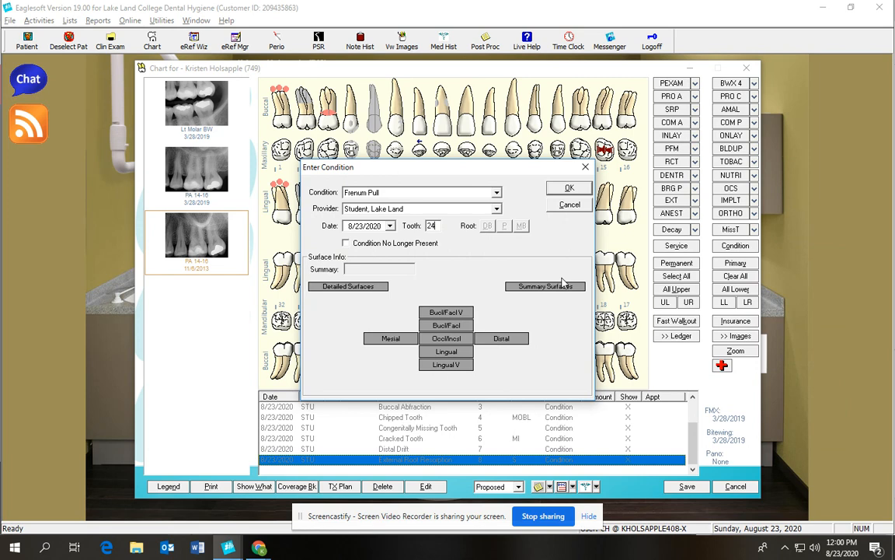
{"action": "left_click", "coordinate": [569, 188]}
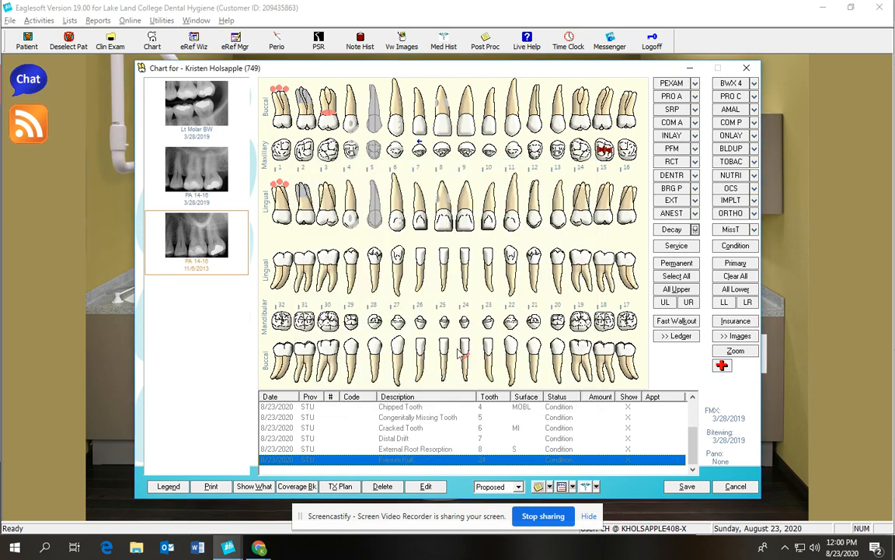
- Chart an Impacted Distal condition on tooth 32 and an Impacted Mesial condition on tooth 30
{"action": "left_click", "coordinate": [696, 230]}
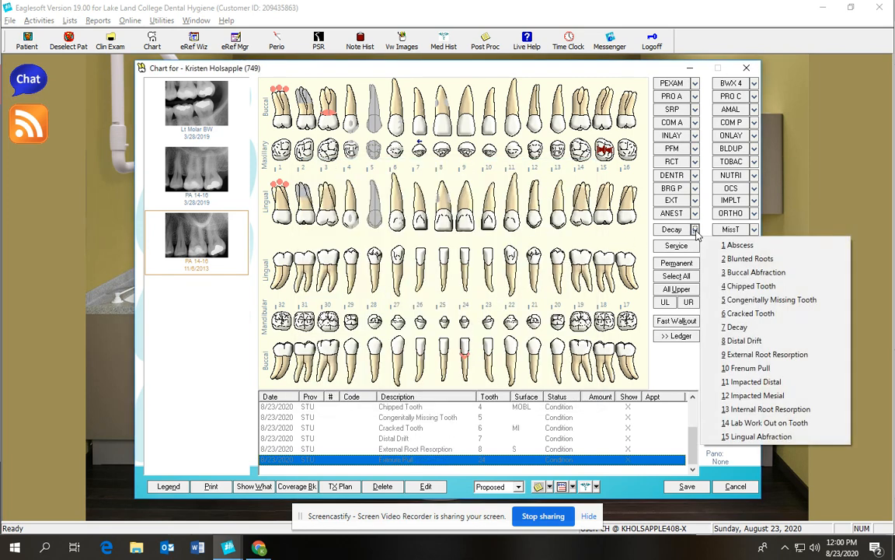
{"action": "left_click", "coordinate": [756, 382]}
{"action": "left_click", "coordinate": [570, 189]}
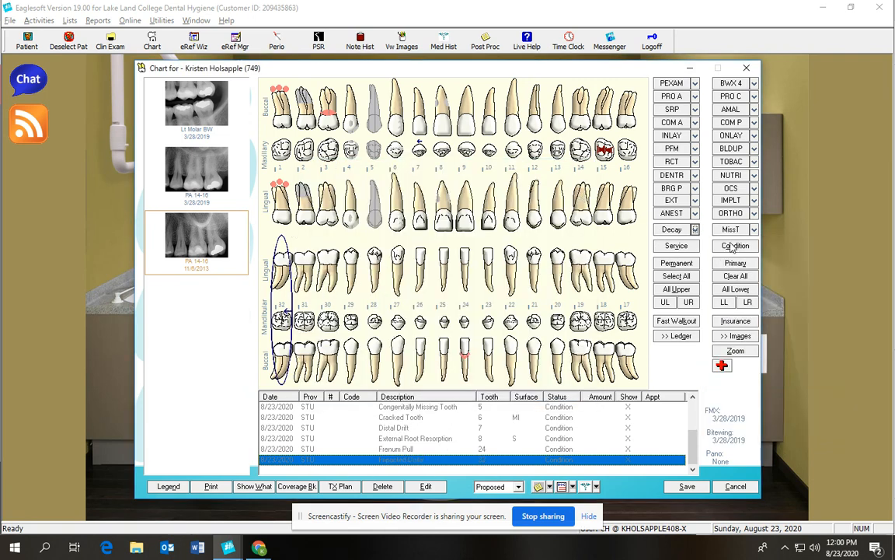
{"action": "left_click", "coordinate": [696, 230]}
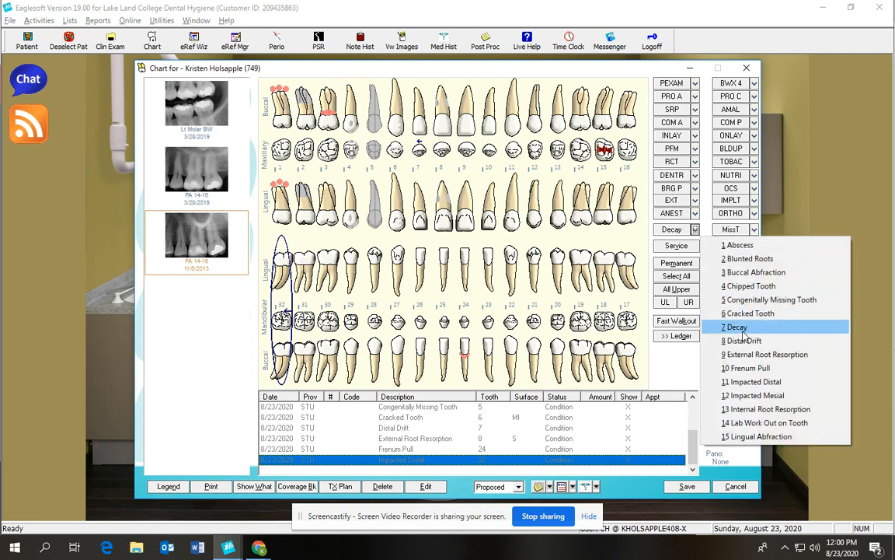
{"action": "left_click", "coordinate": [758, 395]}
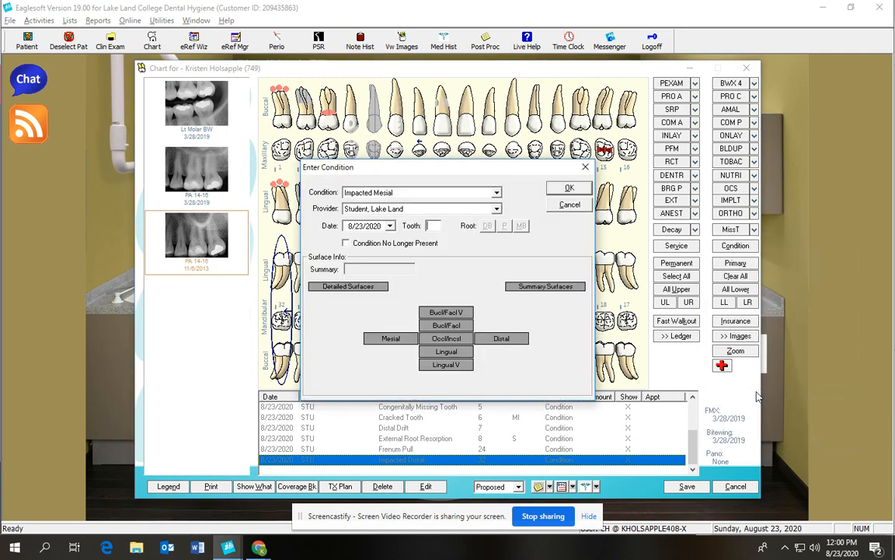
{"action": "left_click", "coordinate": [570, 189]}
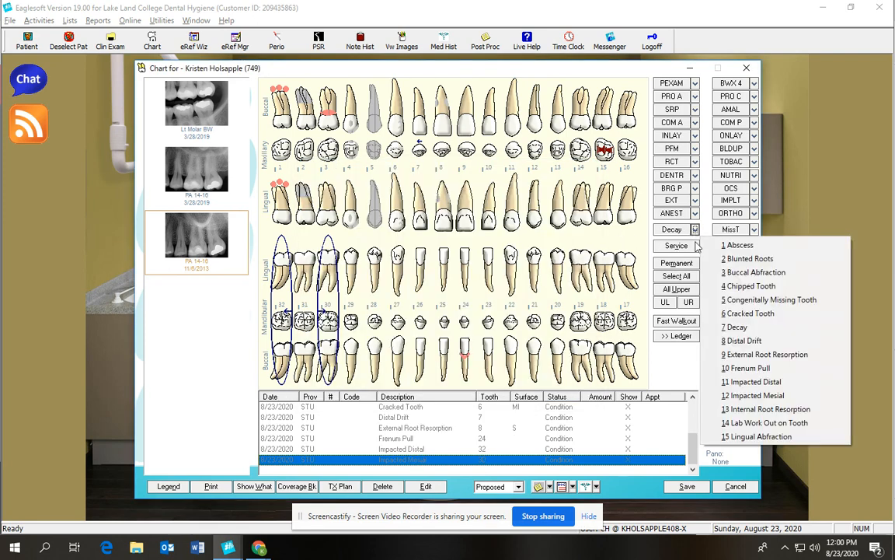
- Chart an Internal Root Resorption condition on tooth 9 and a Lingual Abfraction condition on tooth 10
{"action": "left_click", "coordinate": [767, 409]}
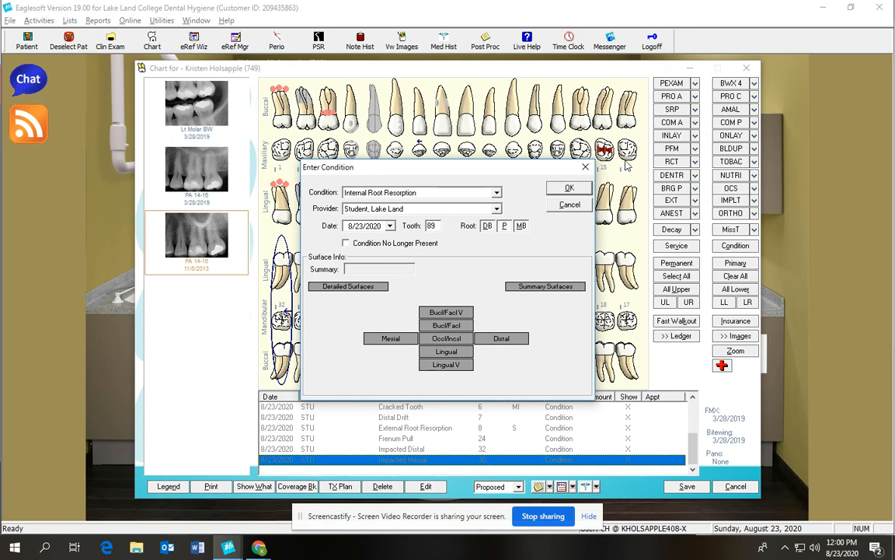
{"action": "left_click", "coordinate": [568, 189]}
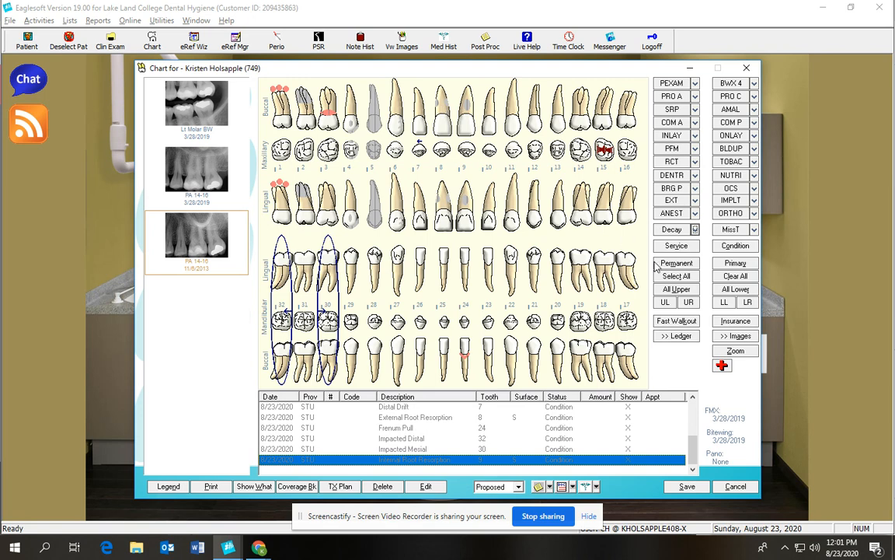
{"action": "left_click", "coordinate": [695, 229]}
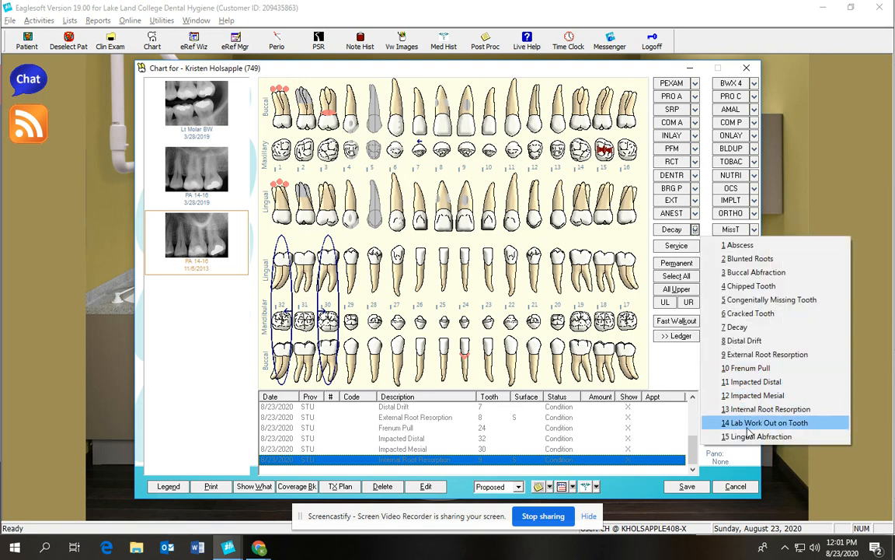
{"action": "left_click", "coordinate": [749, 437]}
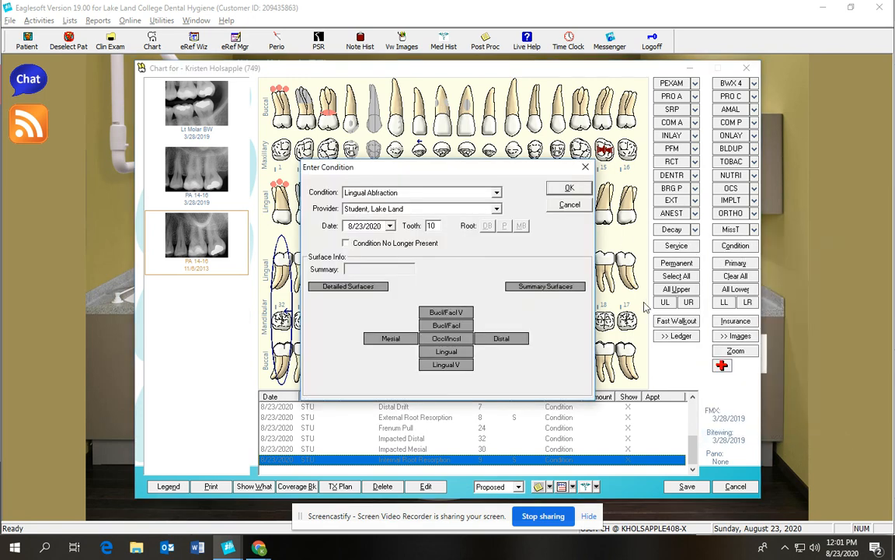
{"action": "left_click", "coordinate": [579, 189]}
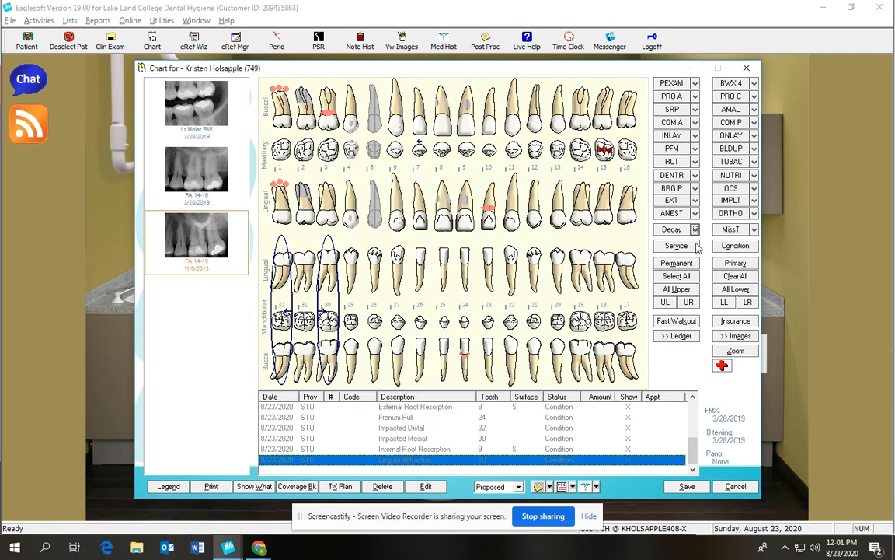
- Chart a Missing Tooth condition on tooth 16 and a Mesial Drift condition on tooth 17
{"action": "left_click", "coordinate": [731, 230]}
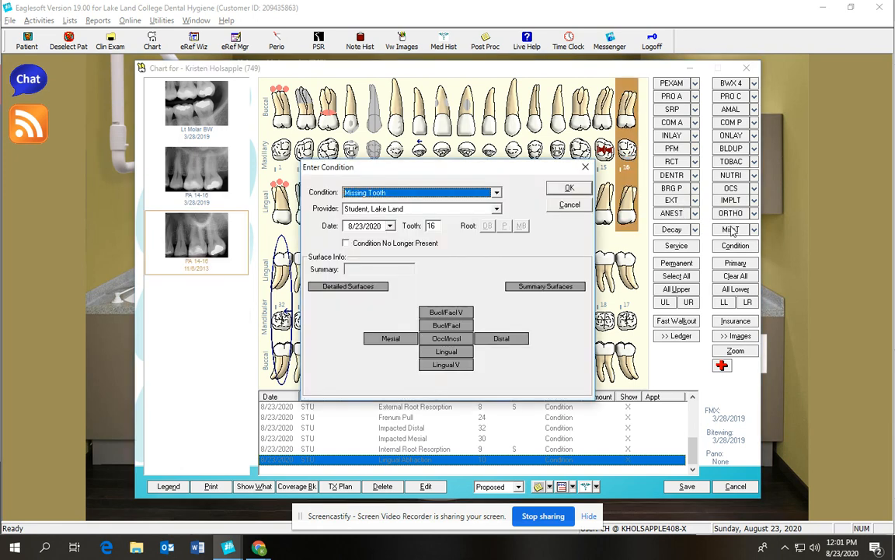
{"action": "left_click", "coordinate": [563, 190]}
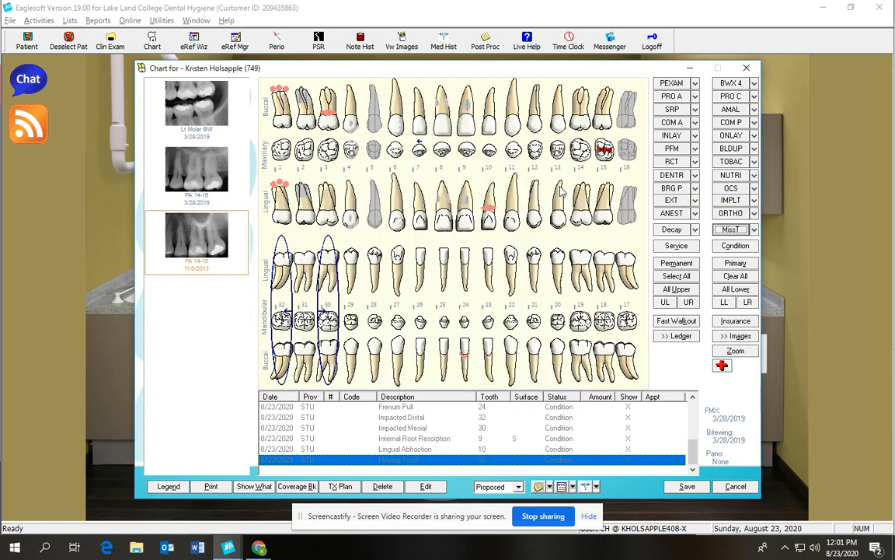
{"action": "left_click", "coordinate": [754, 229]}
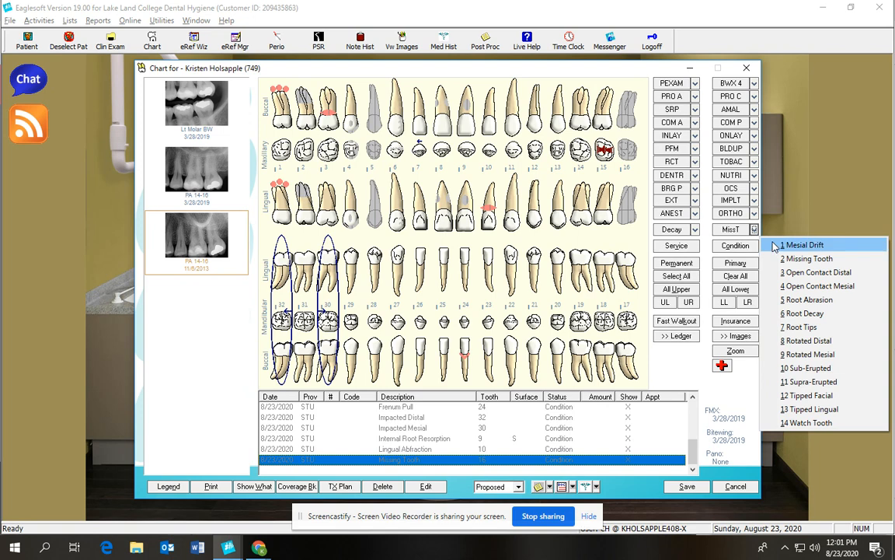
{"action": "left_click", "coordinate": [804, 246]}
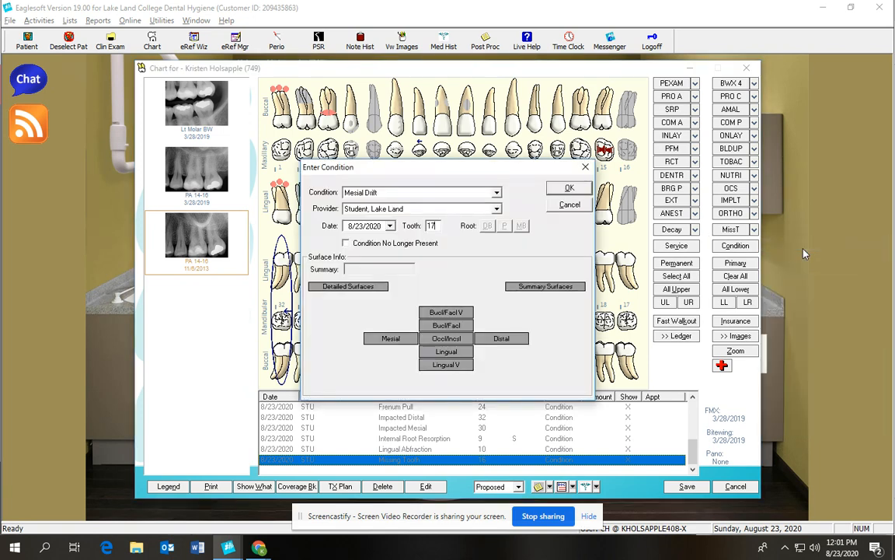
{"action": "left_click", "coordinate": [569, 187]}
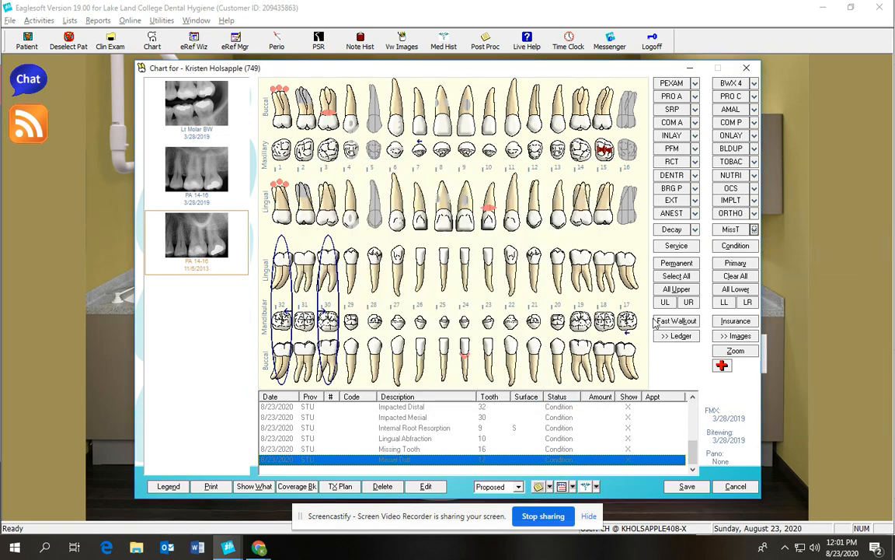
- Chart an Open Contact Distal condition on tooth 19 and an Open Contact Mesial condition on tooth 18
{"action": "left_click", "coordinate": [754, 229]}
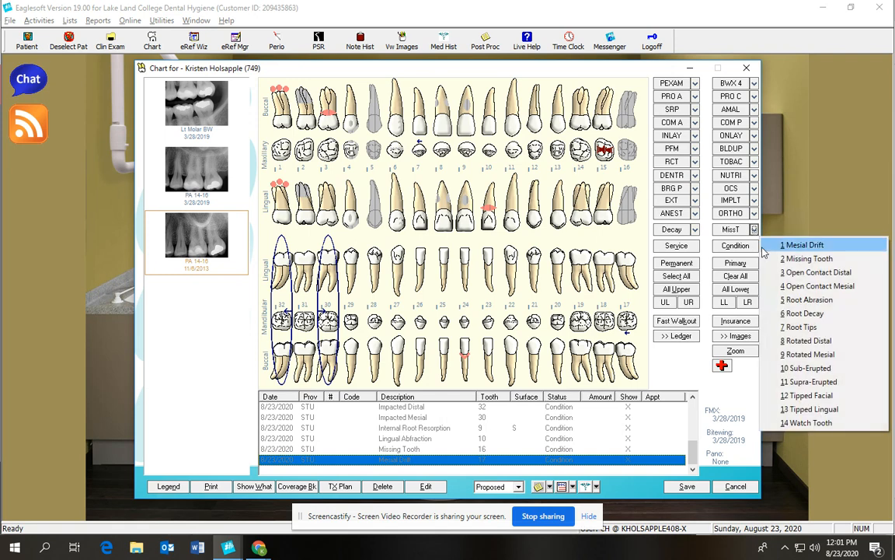
{"action": "left_click", "coordinate": [798, 272]}
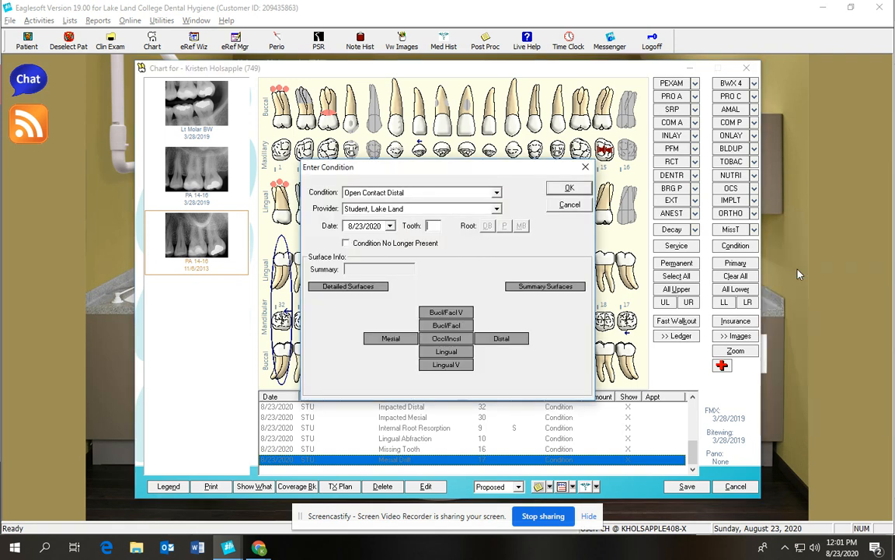
{"action": "left_click", "coordinate": [588, 192]}
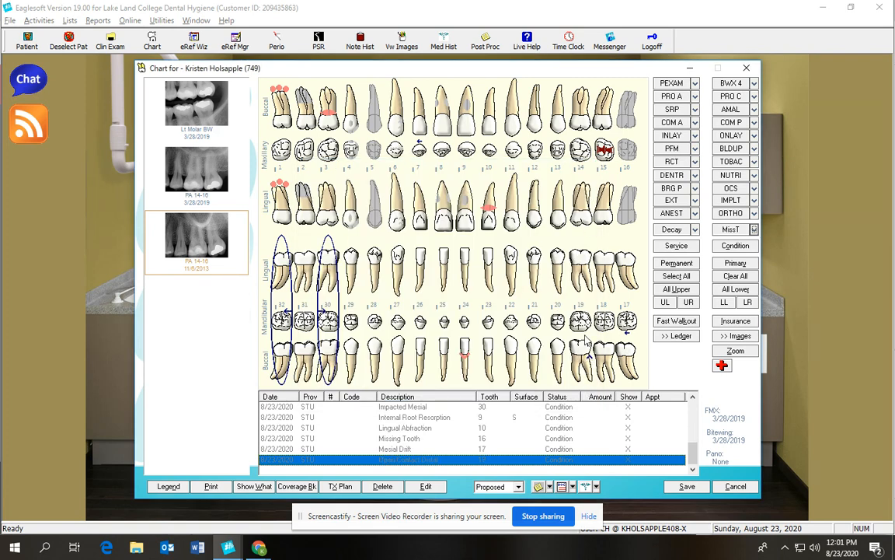
{"action": "left_click", "coordinate": [754, 230]}
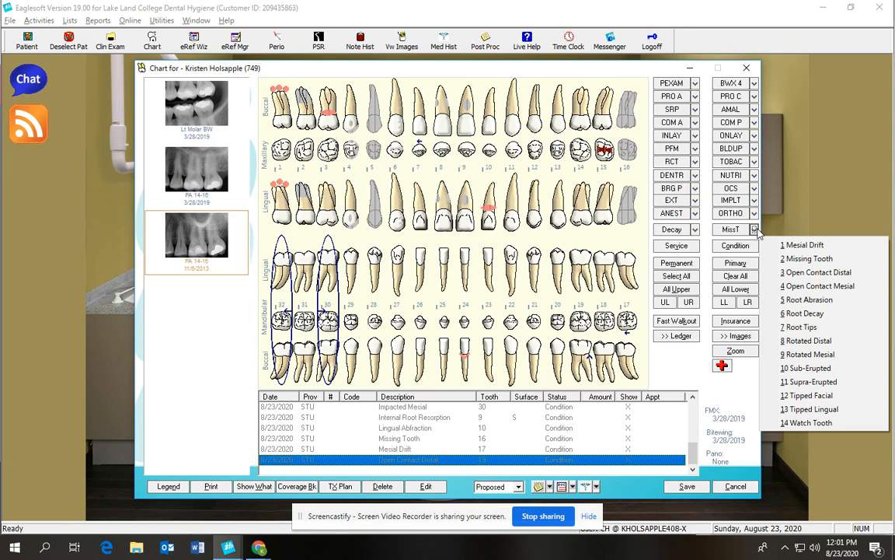
{"action": "left_click", "coordinate": [808, 286]}
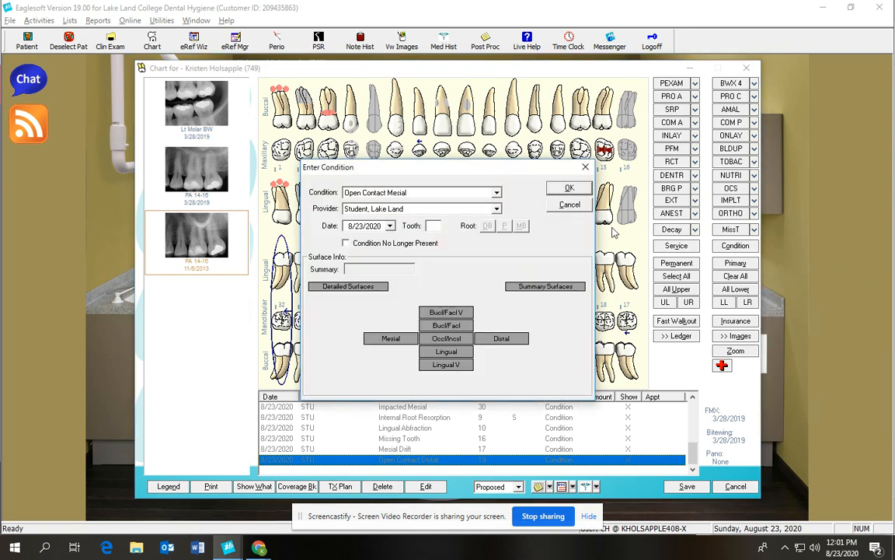
{"action": "type", "text": "18"}
{"action": "left_click", "coordinate": [569, 188]}
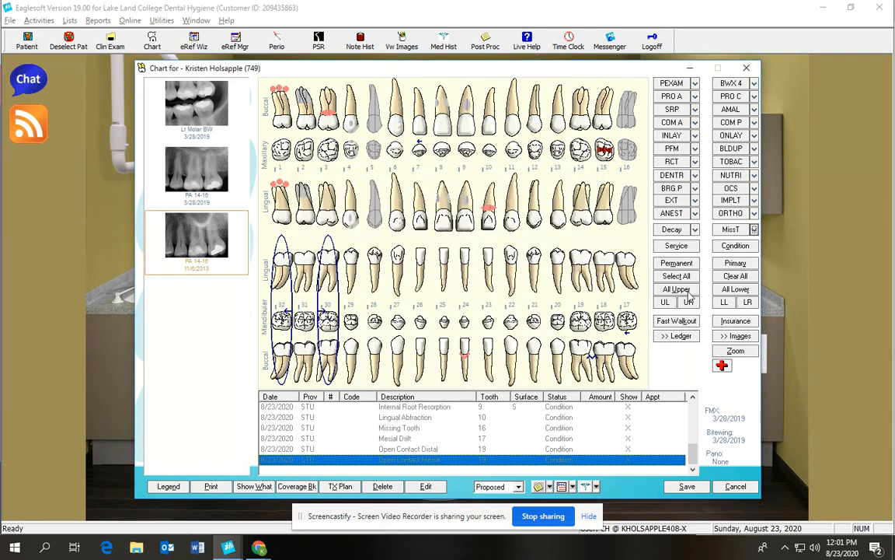
- Chart a Root Abrasion condition on the root of tooth 22
{"action": "left_click", "coordinate": [754, 229]}
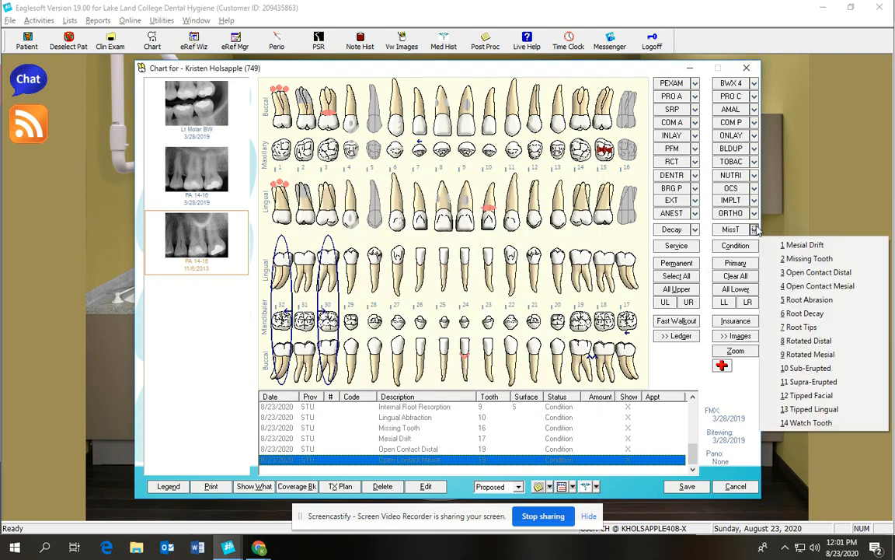
{"action": "left_click", "coordinate": [808, 299]}
{"action": "type", "text": "22"}
{"action": "left_click", "coordinate": [570, 188]}
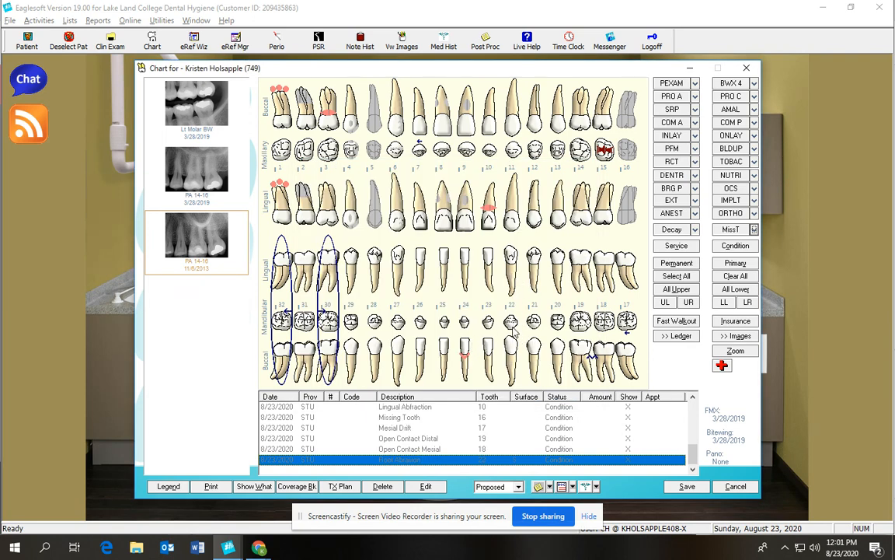
- Chart a second Root Abrasion condition on the same root of tooth 22
{"action": "left_click", "coordinate": [754, 229]}
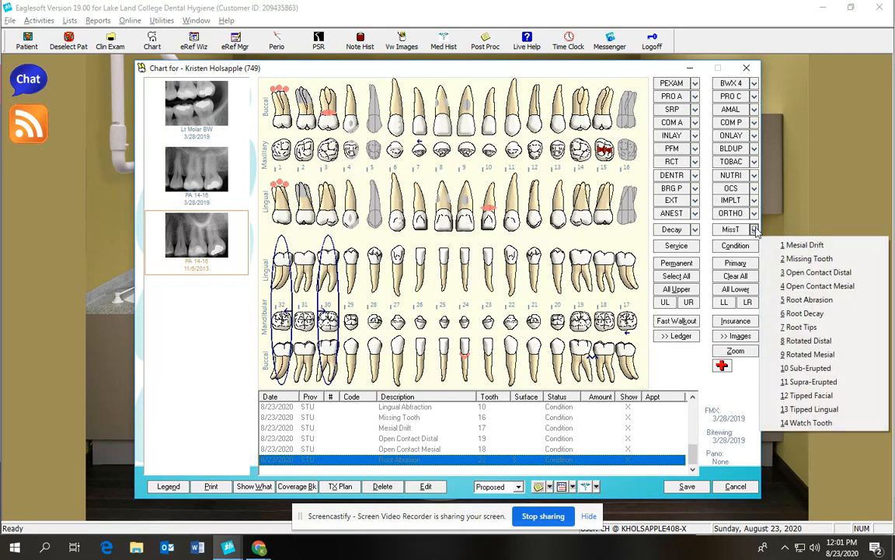
{"action": "left_click", "coordinate": [808, 299]}
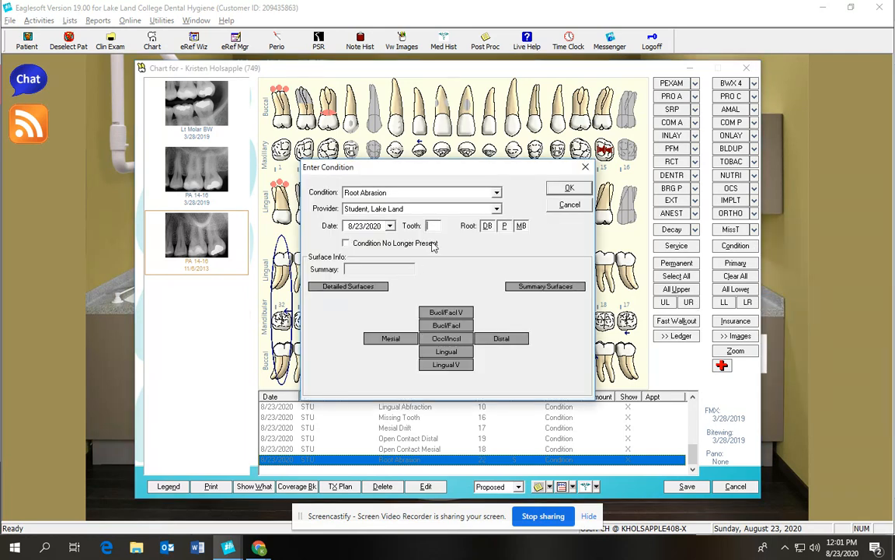
{"action": "left_click", "coordinate": [563, 191]}
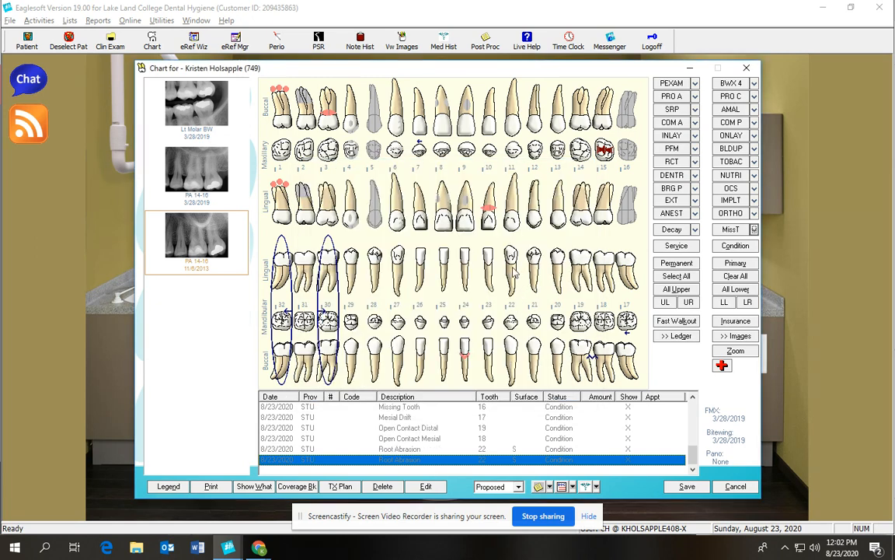
- Chart a Root Abrasion condition on the distal and mesial roots of tooth 19
{"action": "left_click", "coordinate": [581, 274]}
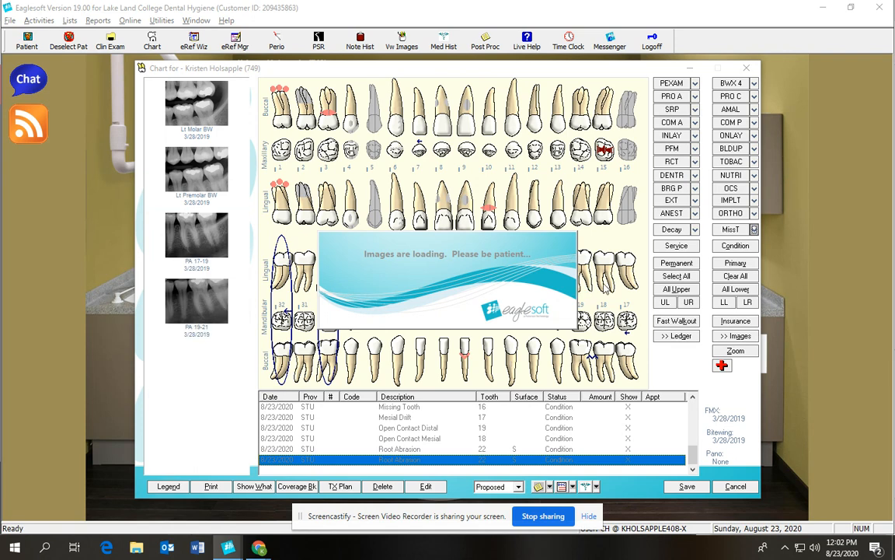
{"action": "left_click", "coordinate": [754, 229]}
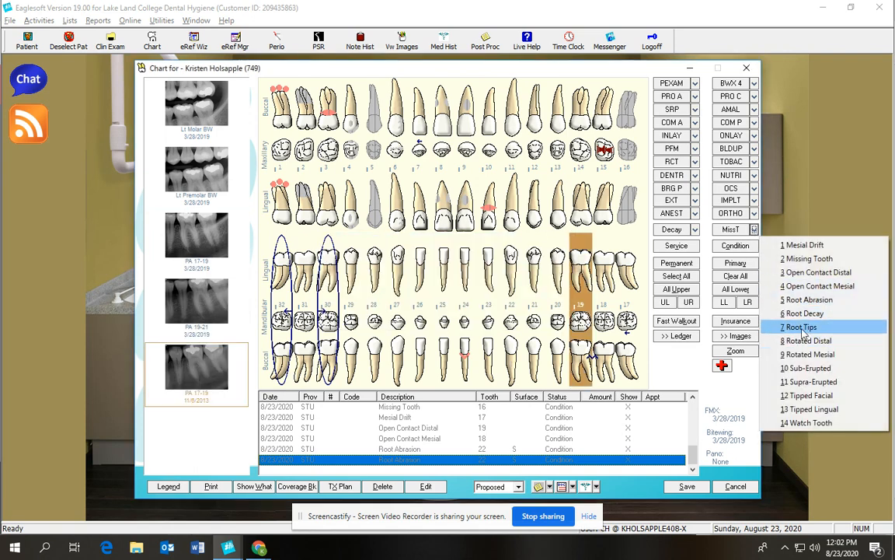
{"action": "left_click", "coordinate": [810, 303]}
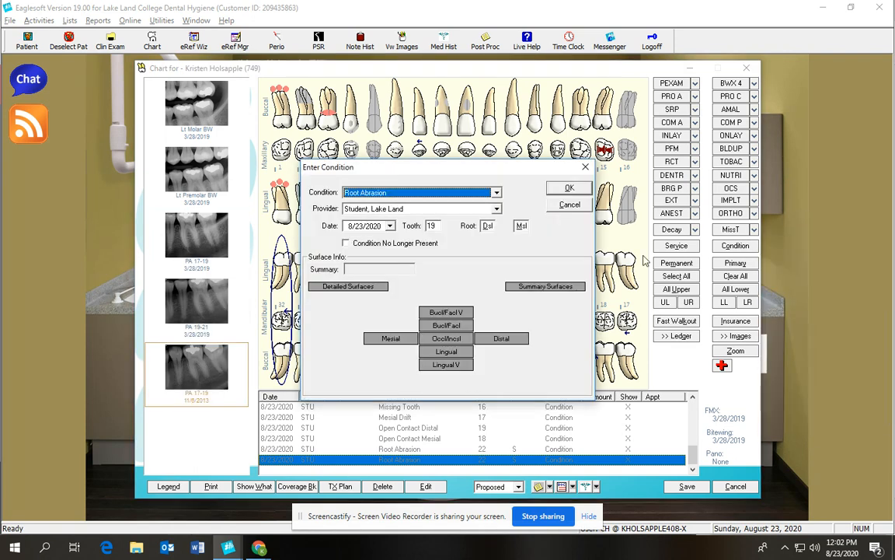
{"action": "left_click", "coordinate": [565, 188]}
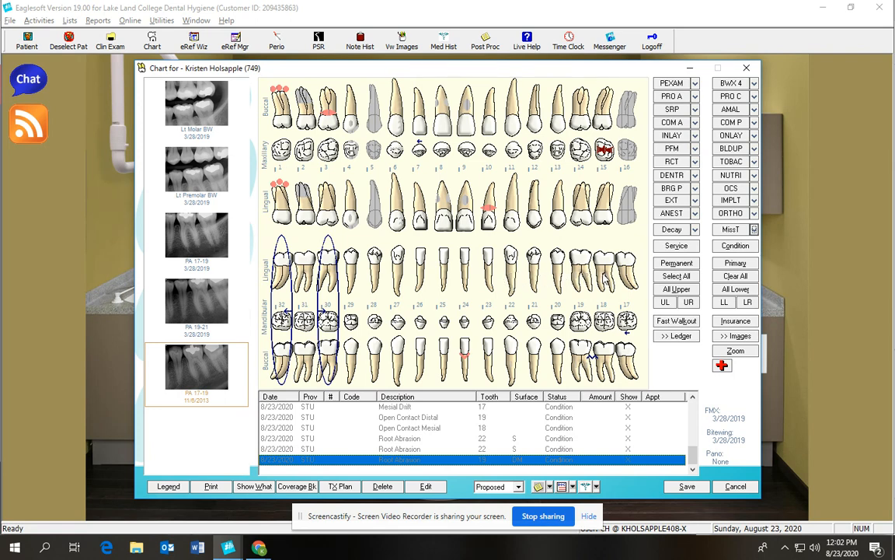
- Delete the Mesial Drift, both Open Contact entries and one of the two tooth 22 Root Abrasion entries
{"action": "left_click", "coordinate": [420, 408]}
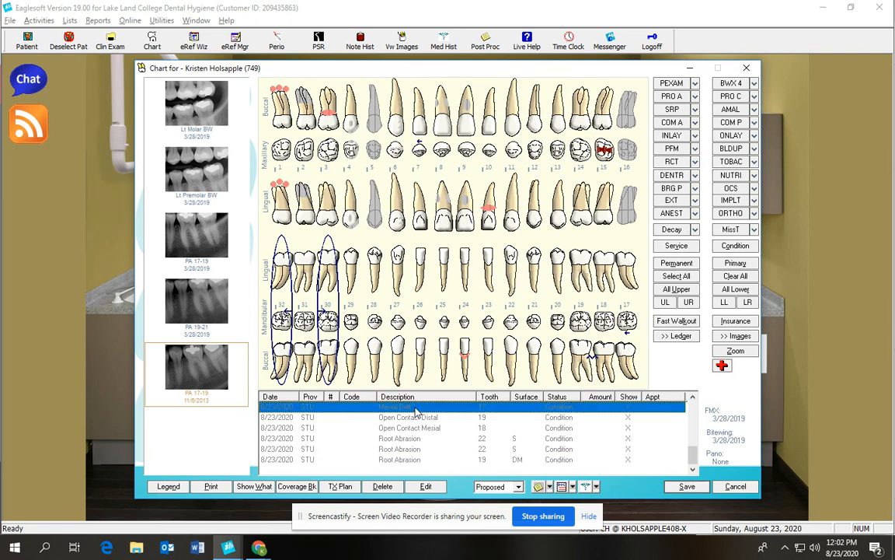
{"action": "left_click", "coordinate": [397, 487]}
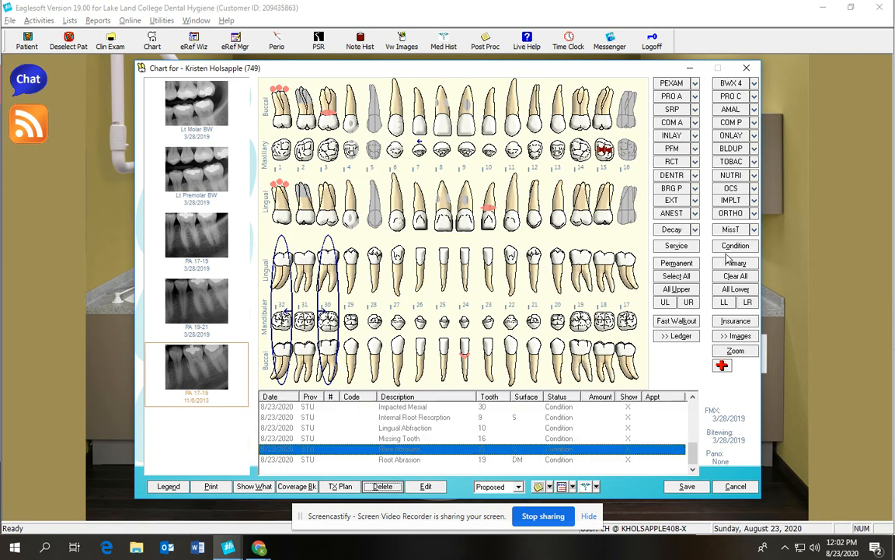
- Chart a Root Tips condition on tooth 22
{"action": "left_click", "coordinate": [753, 230]}
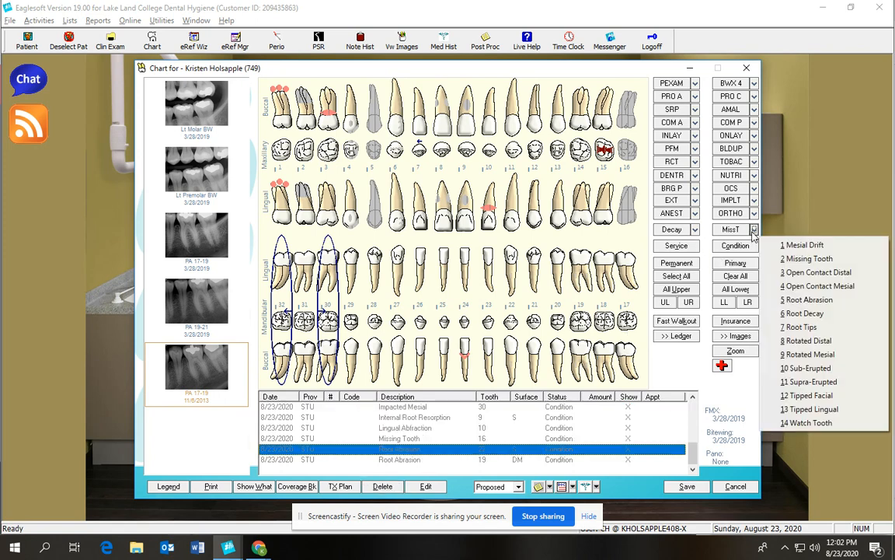
{"action": "left_click", "coordinate": [802, 326]}
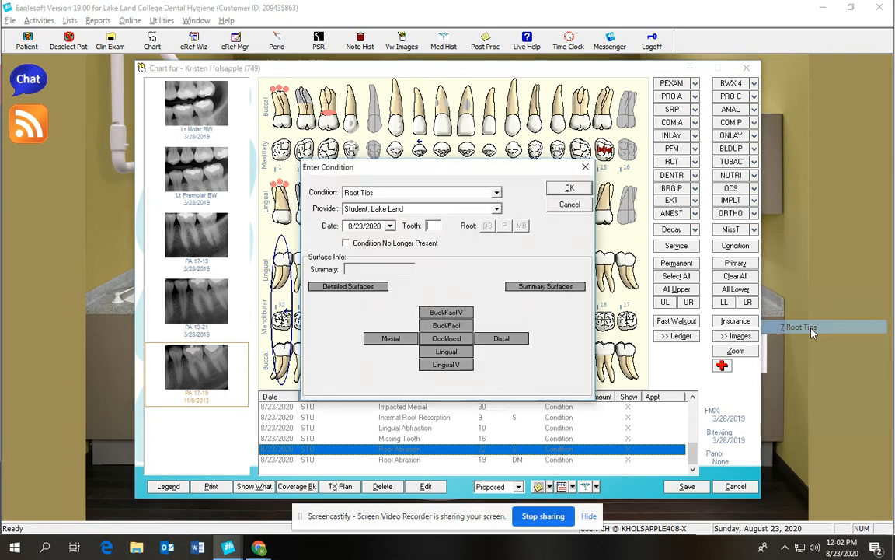
{"action": "left_click", "coordinate": [568, 189]}
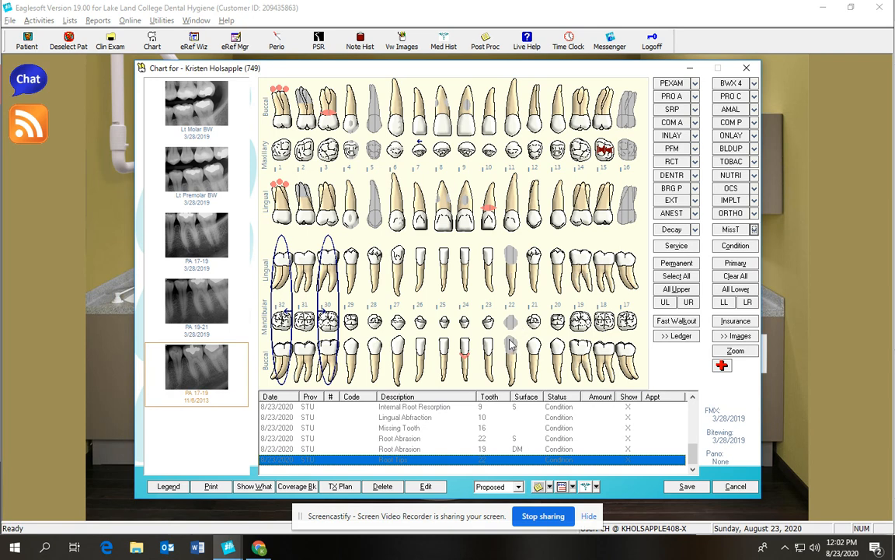
- Chart Rotated Distal conditions on teeth 30 and 32
{"action": "left_click", "coordinate": [754, 230]}
{"action": "left_click", "coordinate": [810, 340]}
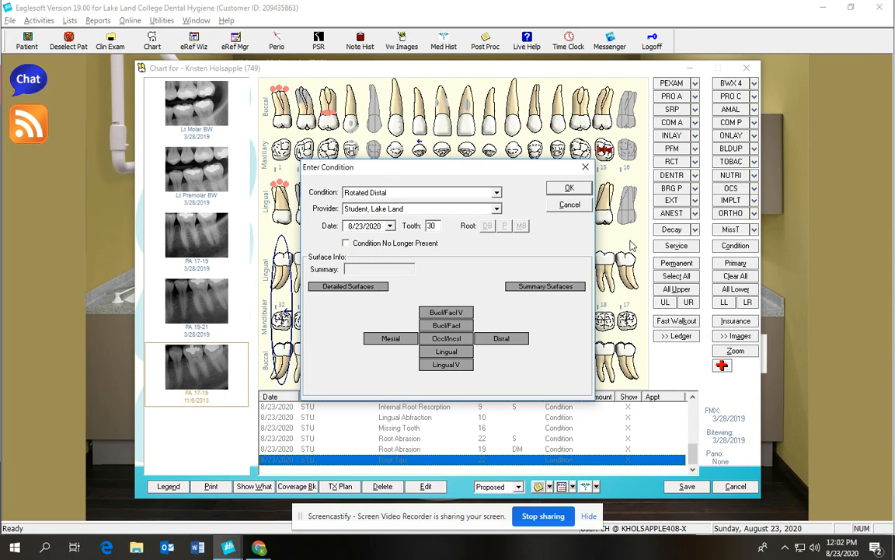
{"action": "left_click", "coordinate": [570, 189]}
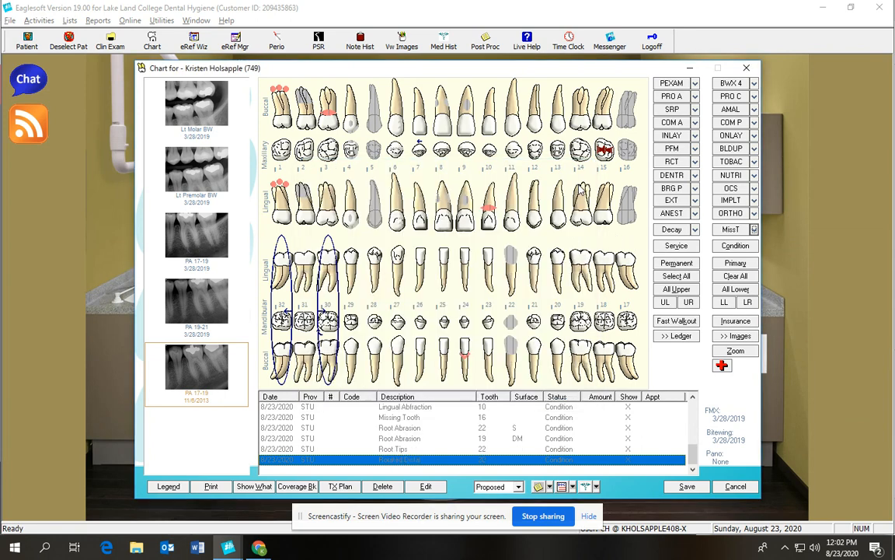
{"action": "left_click", "coordinate": [754, 230]}
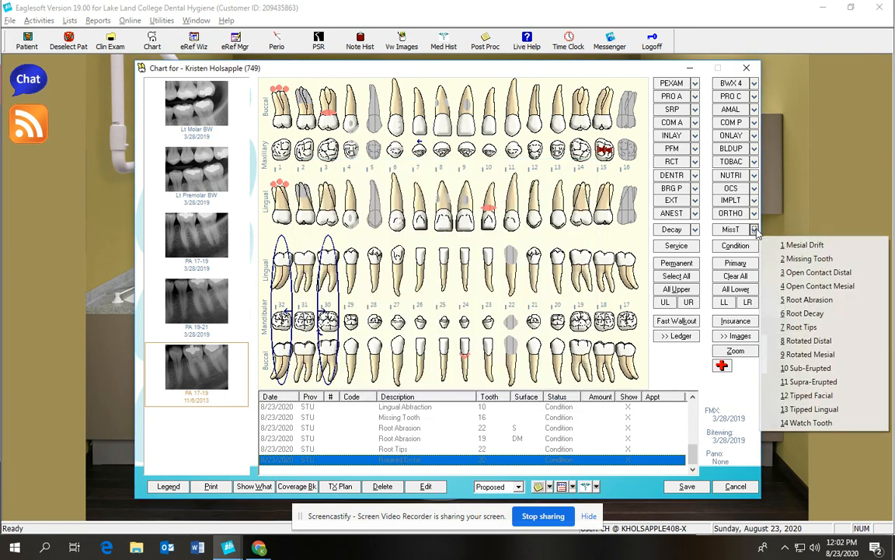
{"action": "left_click", "coordinate": [806, 341]}
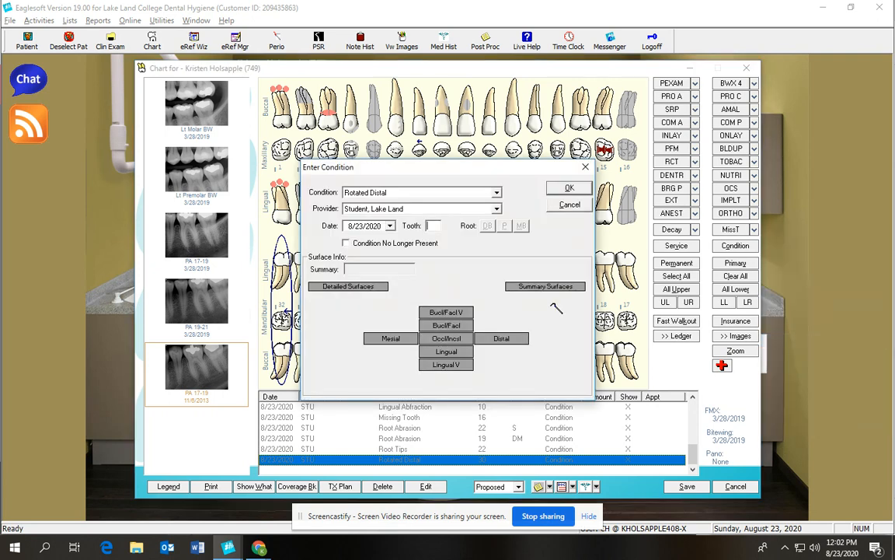
{"action": "type", "text": "32"}
{"action": "left_click", "coordinate": [569, 189]}
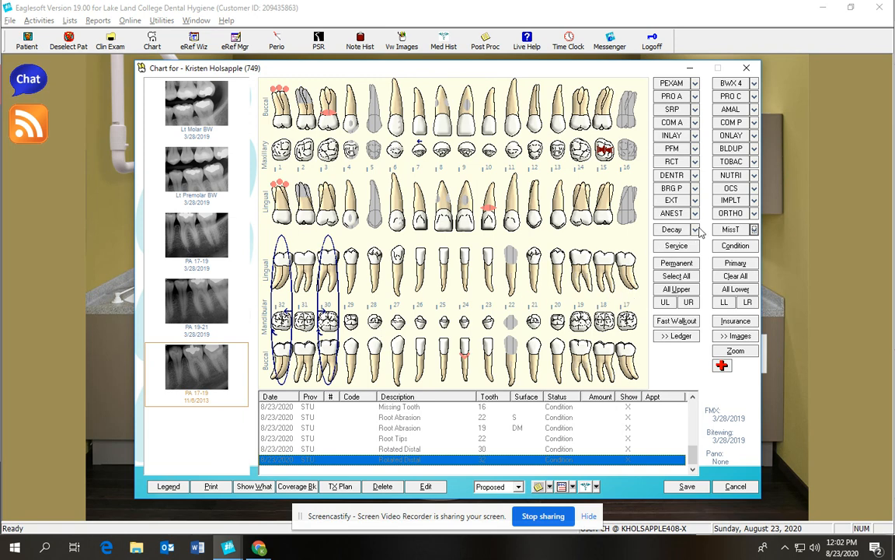
- Chart a Rotated Mesial condition on tooth 17
{"action": "left_click", "coordinate": [754, 230]}
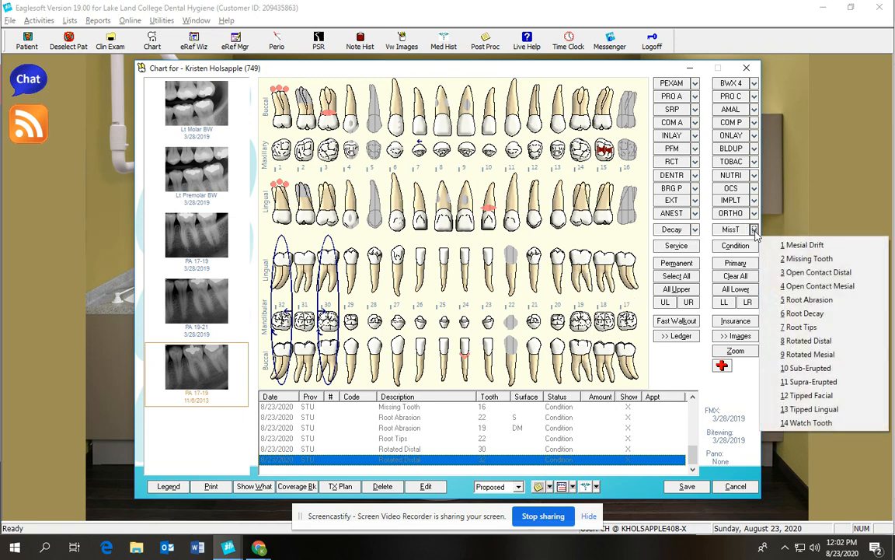
{"action": "left_click", "coordinate": [821, 355]}
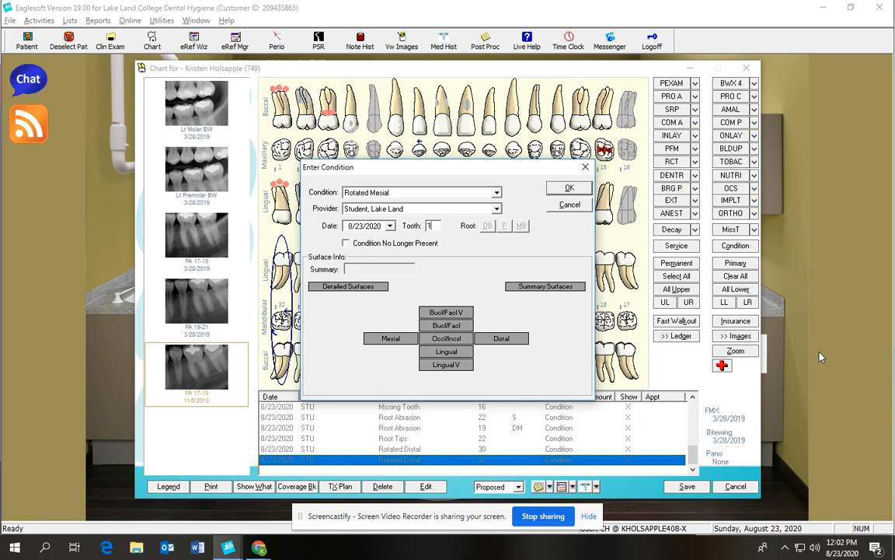
{"action": "left_click", "coordinate": [569, 188]}
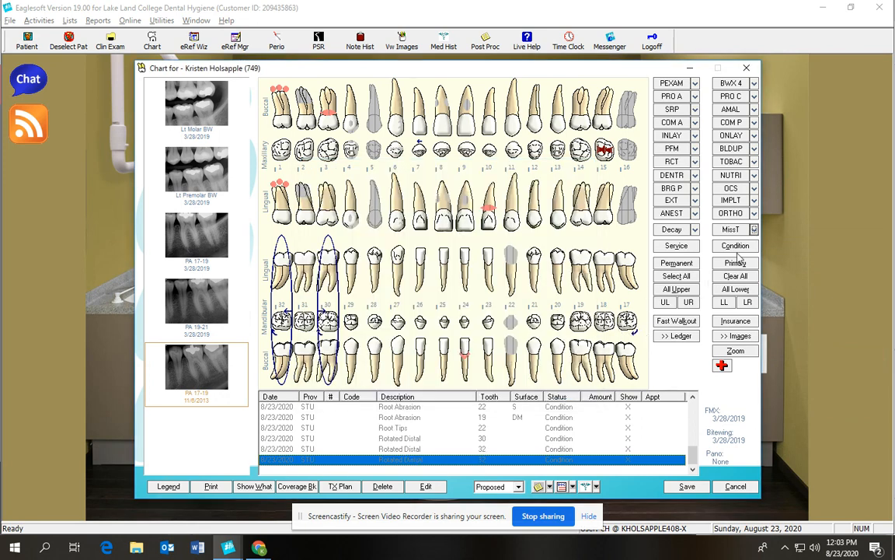
- Chart a Sub-Erupted condition on tooth 12 and a Supra-Erupted condition on tooth 13
{"action": "left_click", "coordinate": [754, 229]}
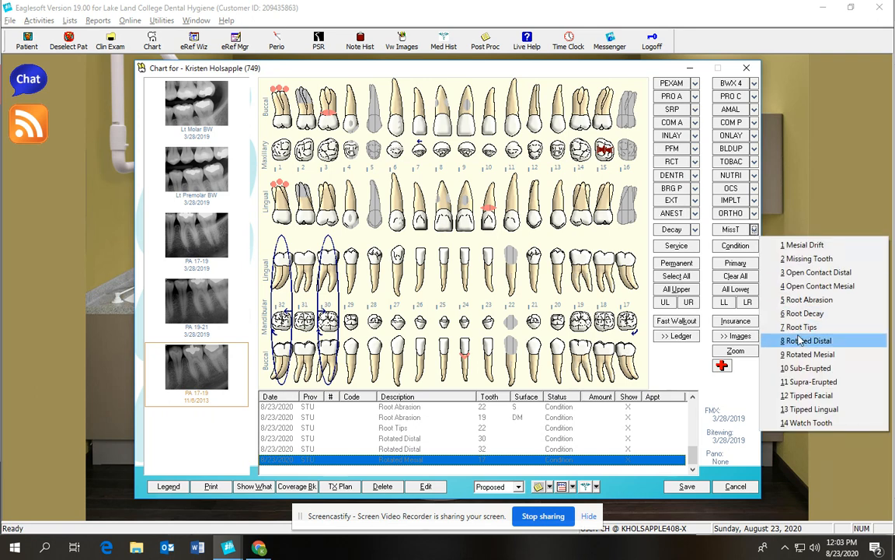
{"action": "left_click", "coordinate": [808, 367]}
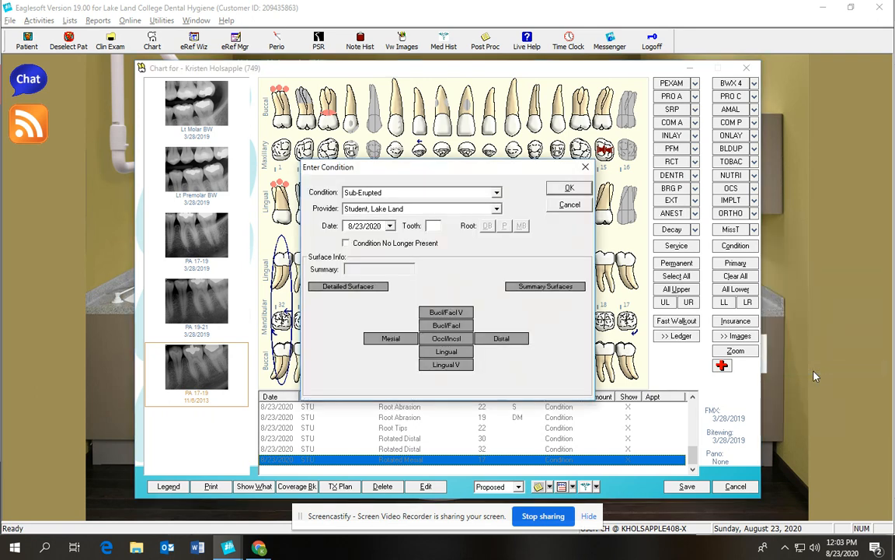
{"action": "left_click", "coordinate": [569, 188]}
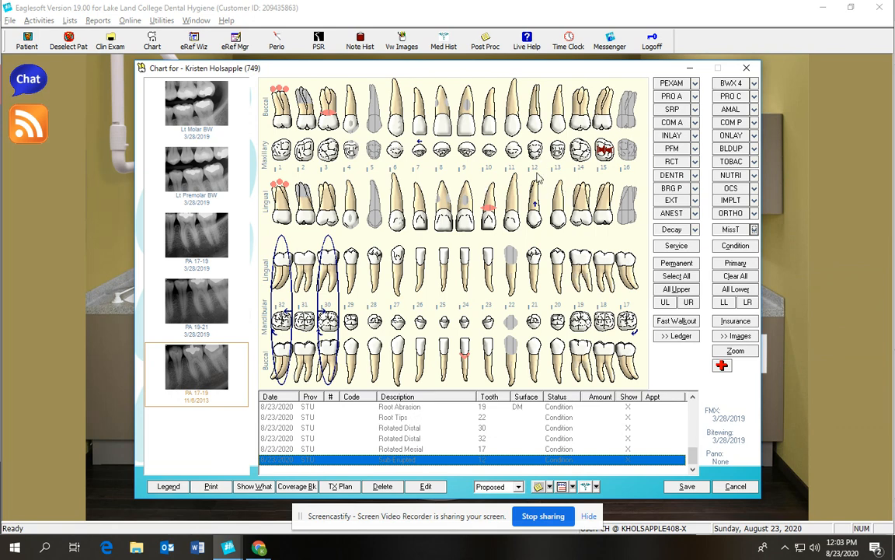
{"action": "left_click", "coordinate": [754, 229]}
{"action": "left_click", "coordinate": [821, 381]}
{"action": "type", "text": "13"}
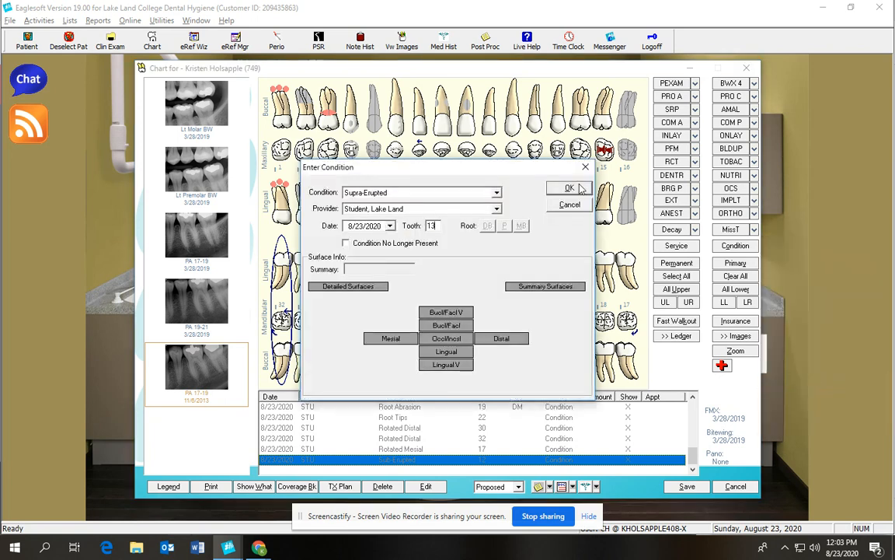
{"action": "key", "text": "Return"}
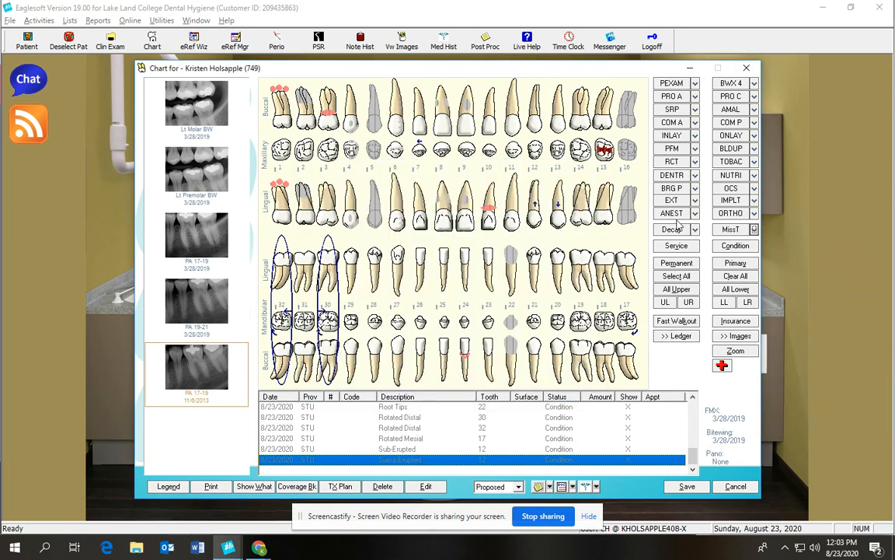
- Chart a Tipped Facial condition on tooth 14
{"action": "left_click", "coordinate": [754, 230]}
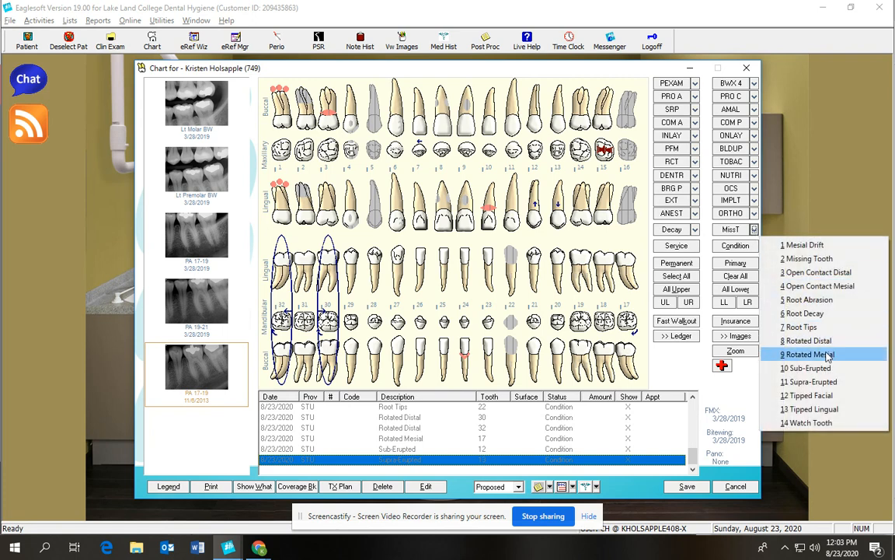
{"action": "left_click", "coordinate": [813, 395]}
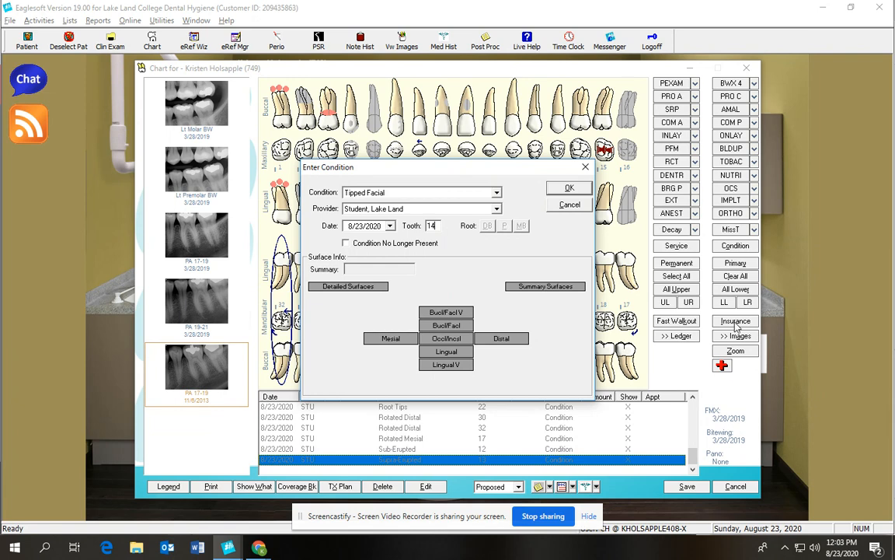
{"action": "left_click", "coordinate": [570, 188]}
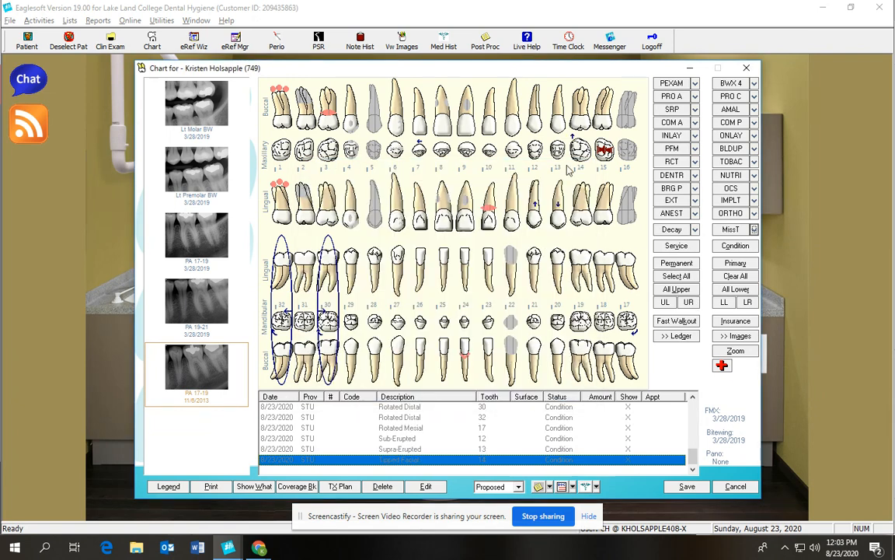
{"action": "left_click", "coordinate": [753, 229]}
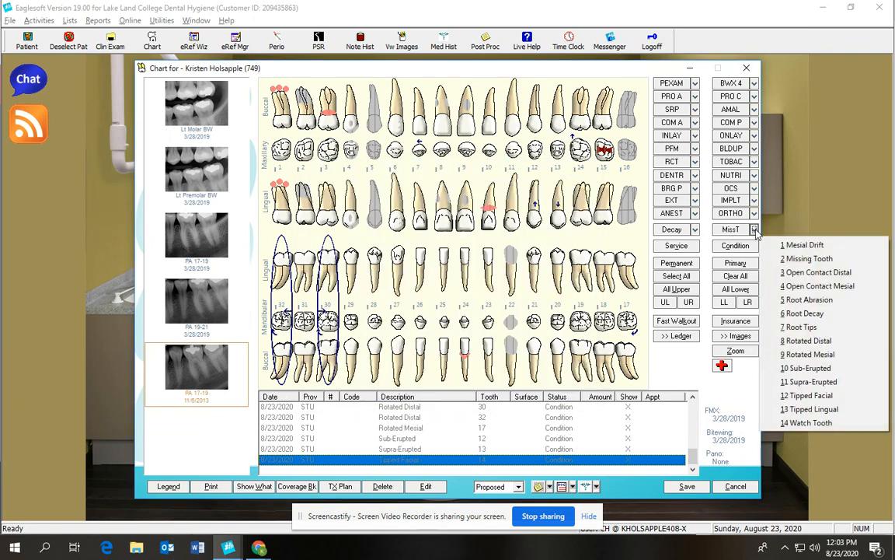
{"action": "left_click", "coordinate": [812, 395]}
{"action": "left_click", "coordinate": [570, 205]}
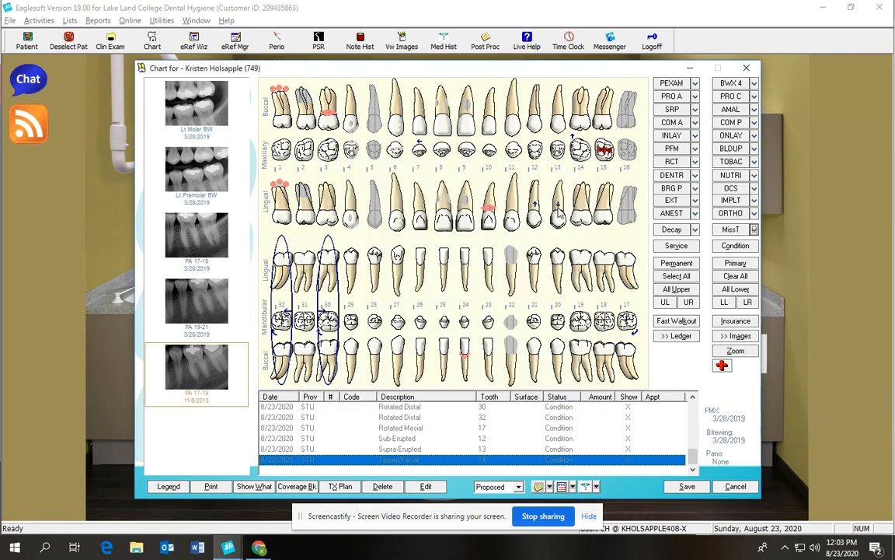
- Chart a Tipped Lingual condition on tooth 13
{"action": "left_click", "coordinate": [753, 230]}
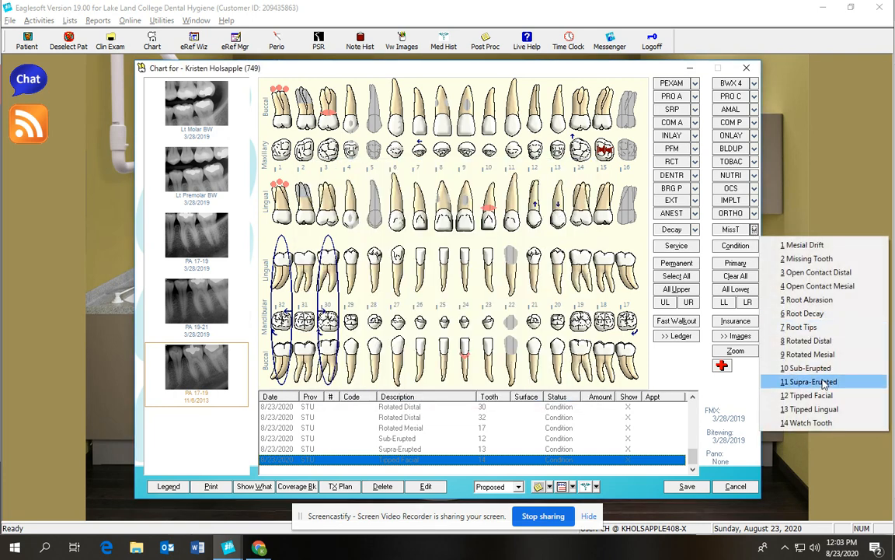
{"action": "left_click", "coordinate": [815, 410]}
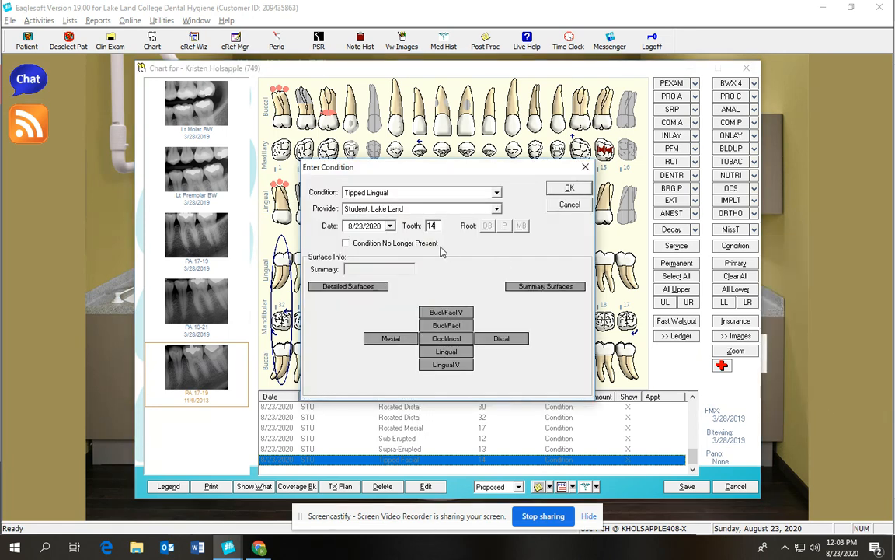
{"action": "left_click", "coordinate": [569, 188]}
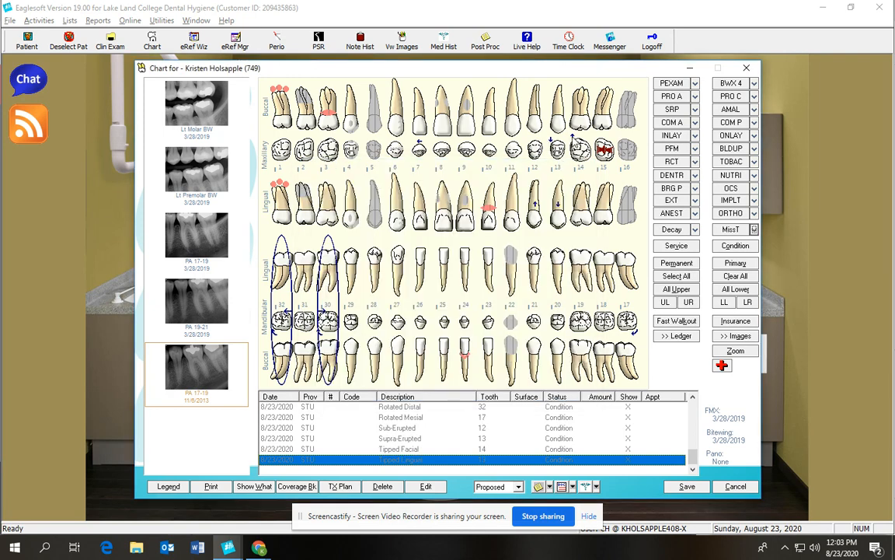
- Chart a Watch Tooth condition on tooth 2 and add a watch to the tooth's occlusal surface
{"action": "left_click", "coordinate": [754, 229]}
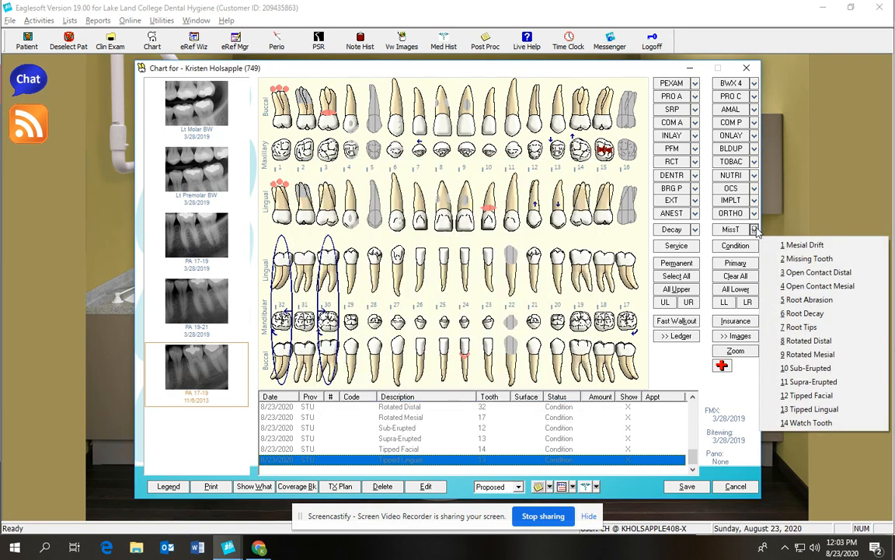
{"action": "left_click", "coordinate": [809, 423]}
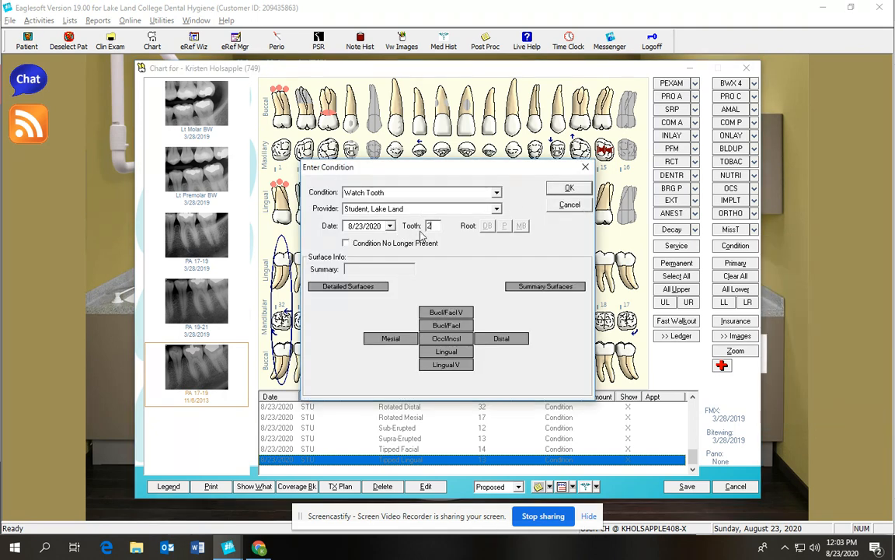
{"action": "key", "text": "Return"}
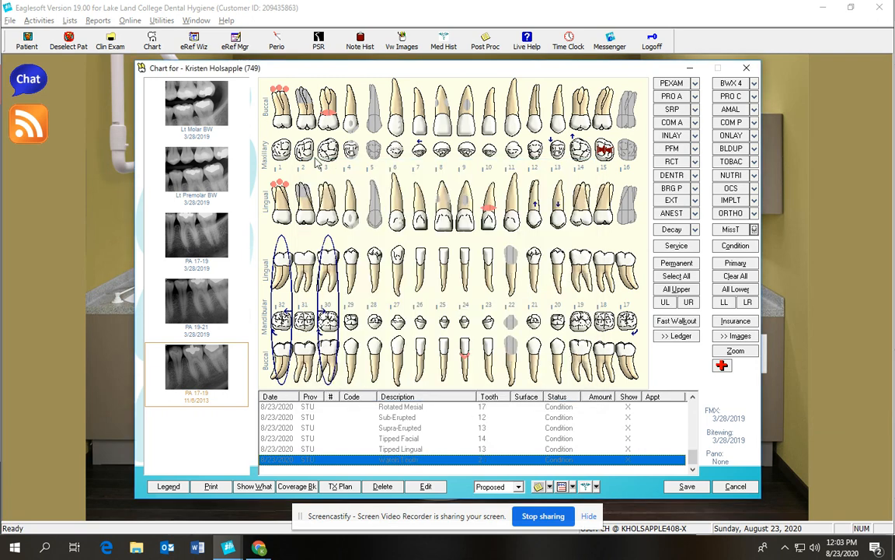
{"action": "right_click", "coordinate": [314, 162]}
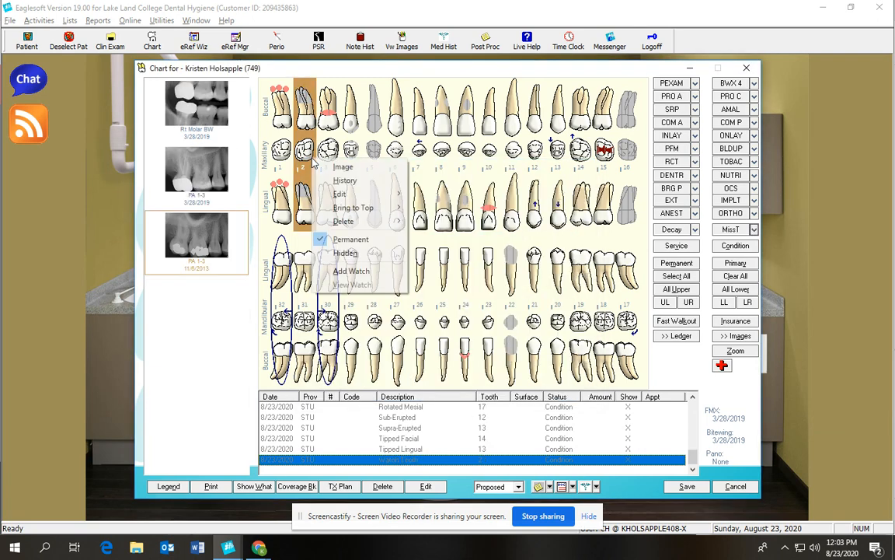
{"action": "left_click", "coordinate": [360, 271]}
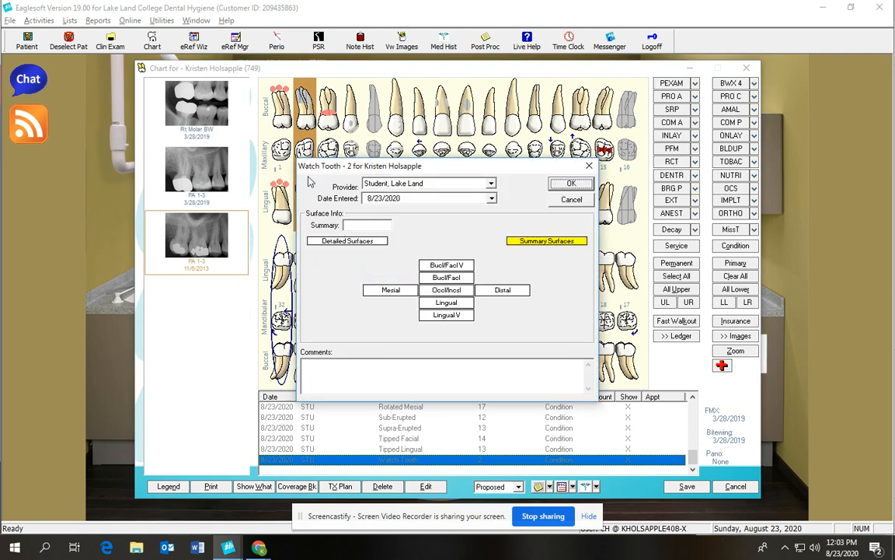
{"action": "left_click", "coordinate": [465, 288]}
{"action": "key", "text": "Return"}
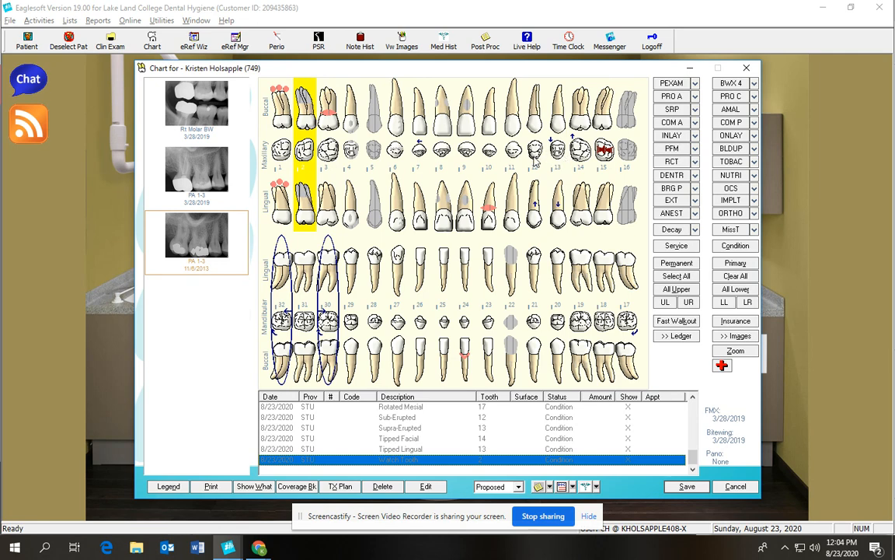
{"action": "left_click", "coordinate": [754, 229]}
{"action": "left_click", "coordinate": [735, 382]}
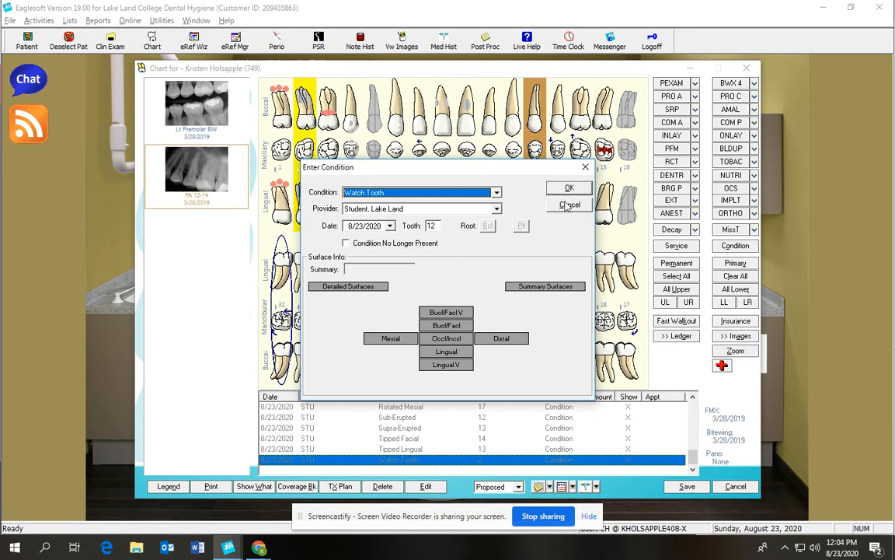
{"action": "key", "text": "Return"}
- Add a watch to the distal surface of tooth 12
{"action": "right_click", "coordinate": [535, 160]}
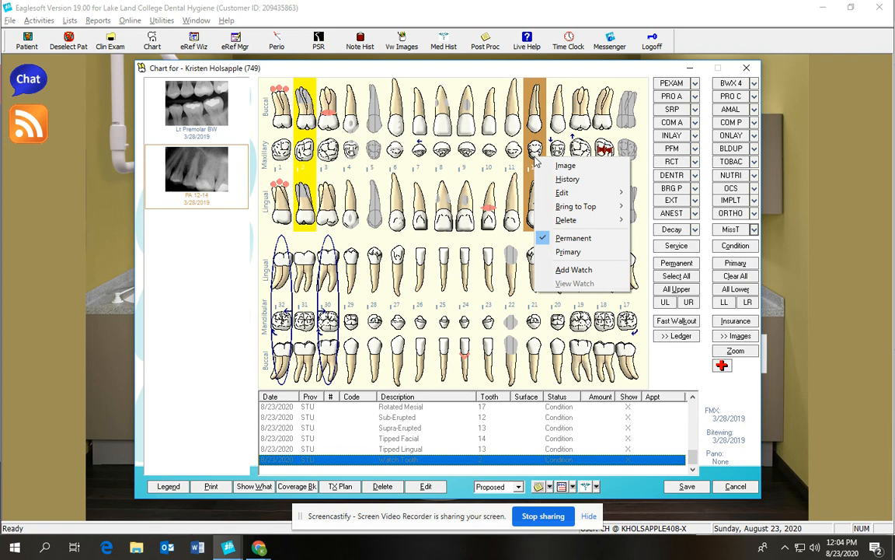
{"action": "left_click", "coordinate": [574, 269]}
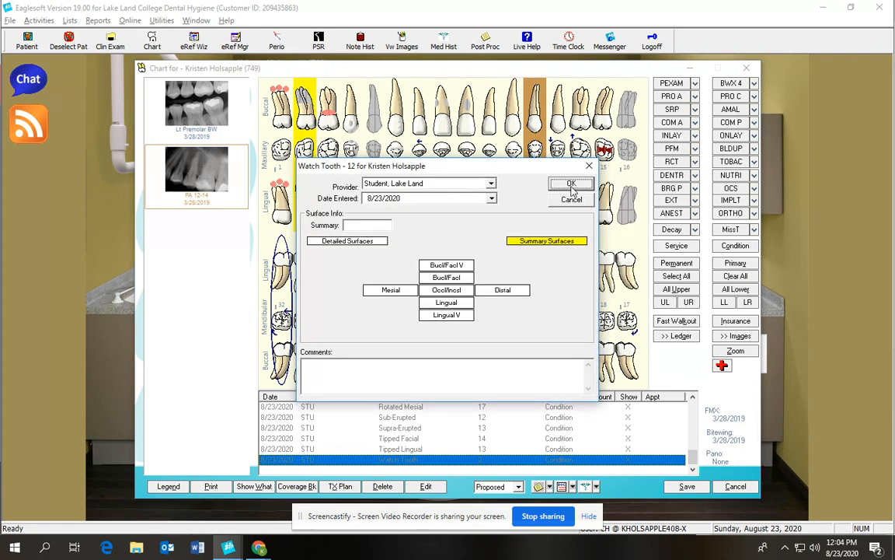
{"action": "left_click", "coordinate": [502, 290]}
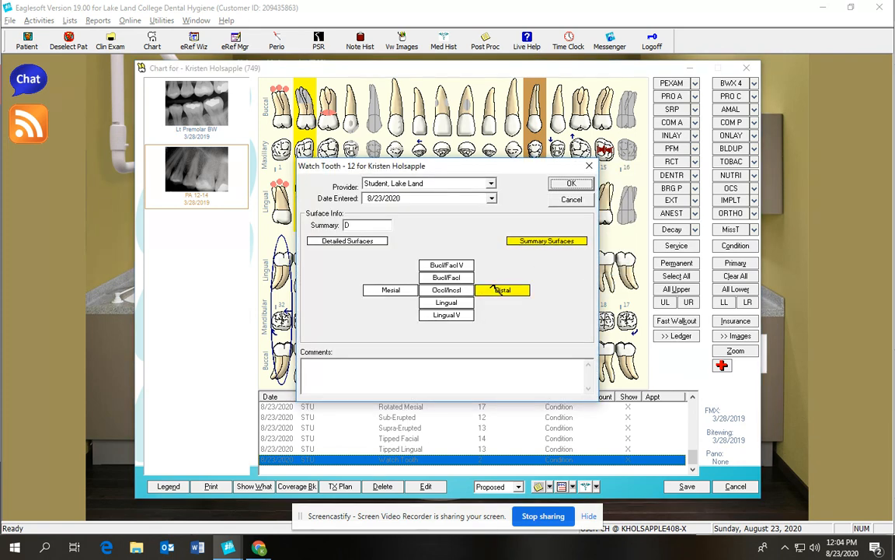
{"action": "left_click", "coordinate": [571, 184]}
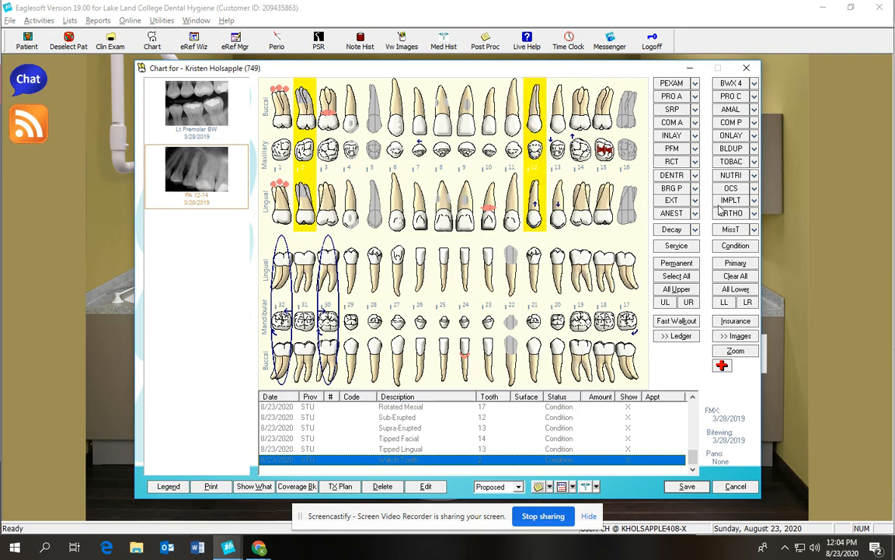
- Look through the full conditions list to review the chartable conditions, and close it without using any
{"action": "left_click", "coordinate": [732, 249]}
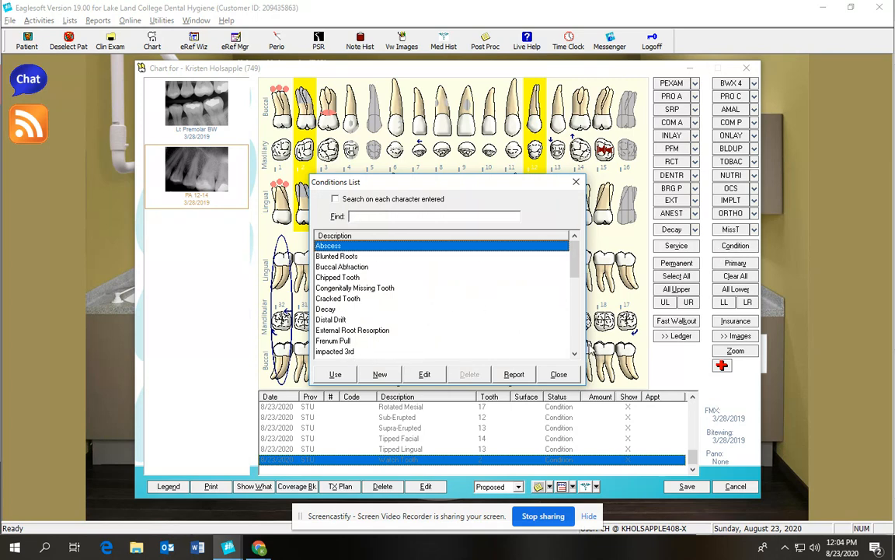
{"action": "left_click", "coordinate": [575, 354]}
{"action": "left_click", "coordinate": [575, 354]}
{"action": "left_click", "coordinate": [575, 354]}
{"action": "left_click", "coordinate": [575, 354]}
{"action": "left_click", "coordinate": [576, 354]}
{"action": "left_click", "coordinate": [575, 353]}
{"action": "left_click", "coordinate": [575, 354]}
{"action": "left_click", "coordinate": [576, 354]}
{"action": "left_click", "coordinate": [575, 353]}
{"action": "left_click", "coordinate": [575, 354]}
{"action": "left_click", "coordinate": [575, 354]}
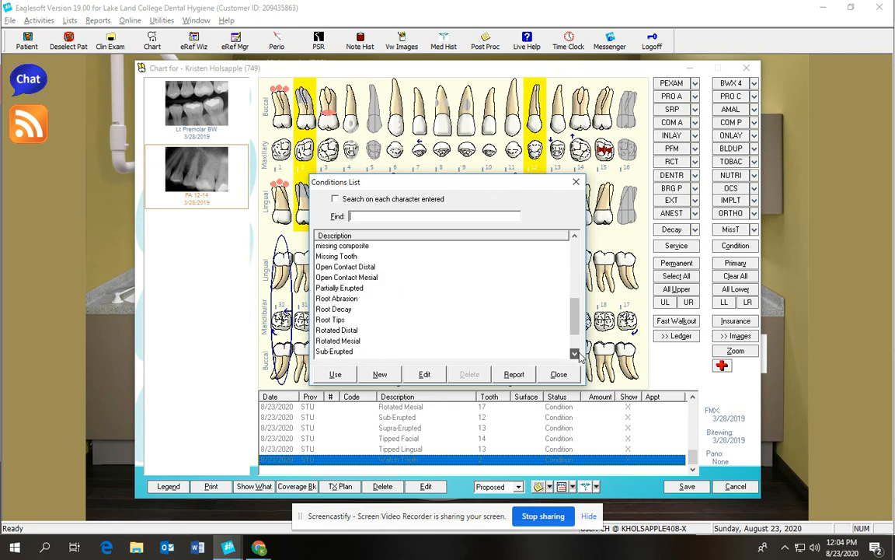
{"action": "key", "text": "Escape"}
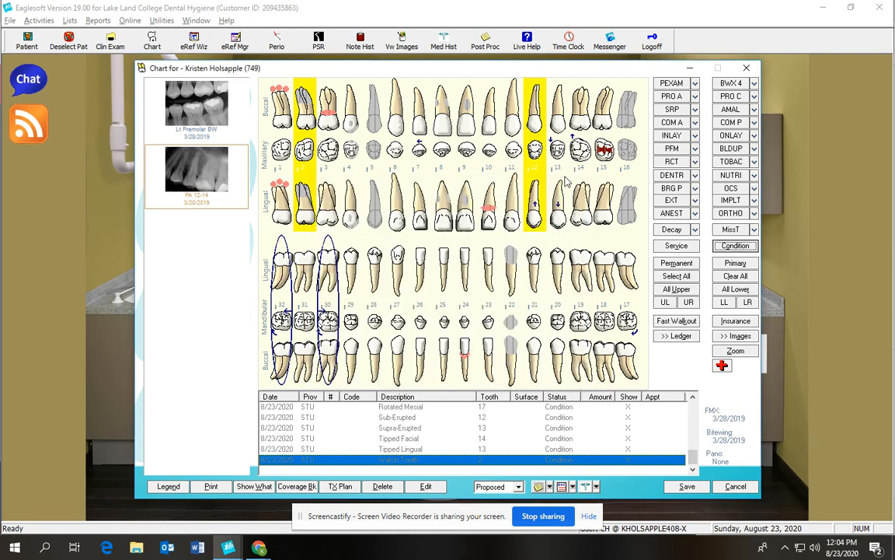